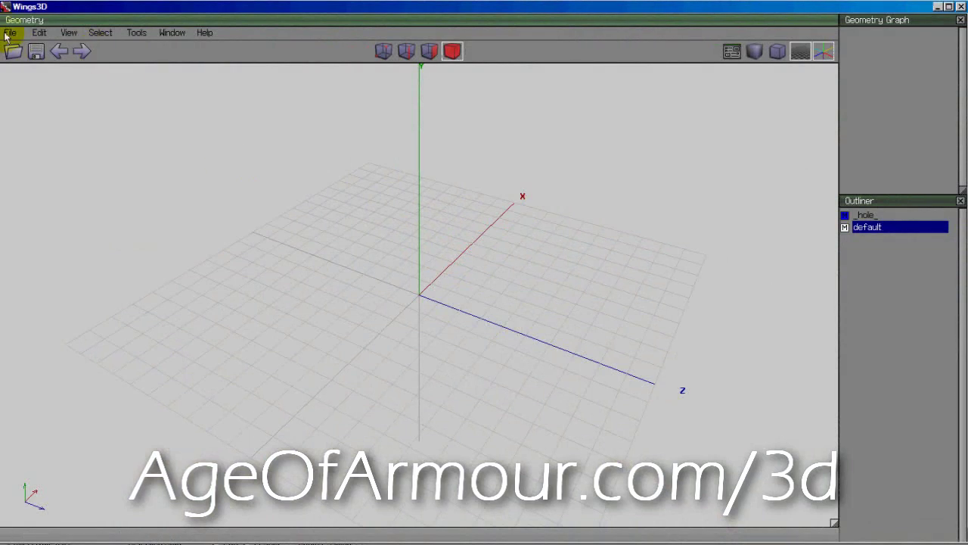
Step: Import the Wavefront file PatrolCap.obj from the PatrolCap folder's Runtime > Geometries > Age Of Armour > Military subfolder
left_click(9, 34)
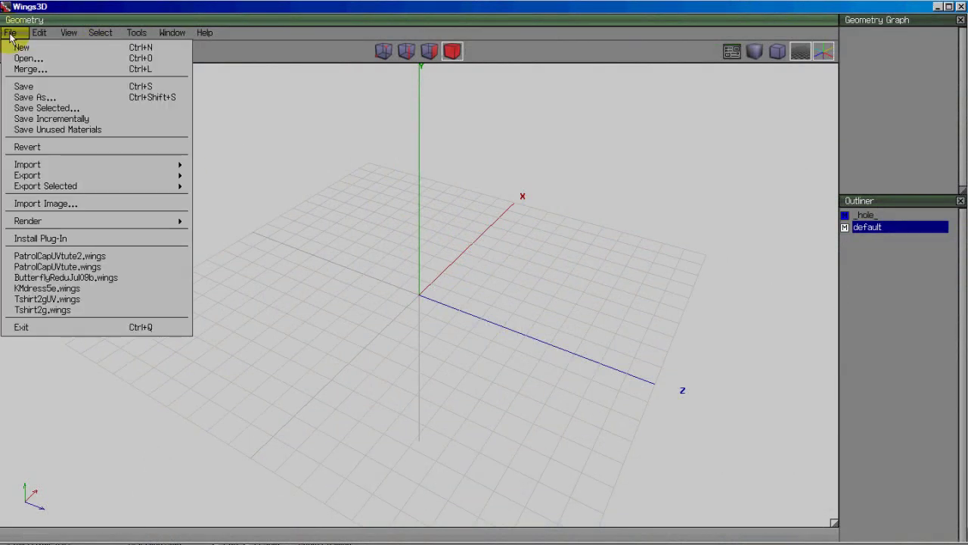
mouse_move(25, 168)
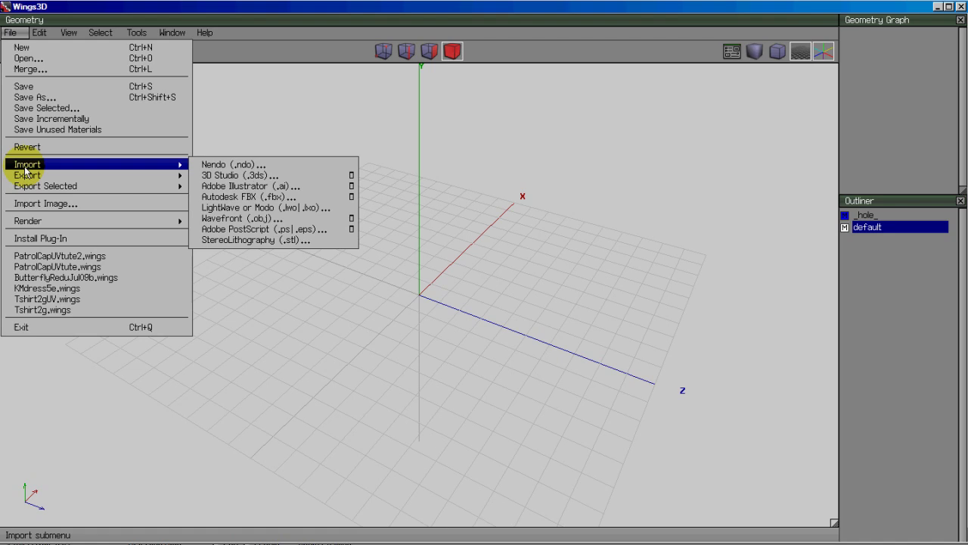
left_click(242, 218)
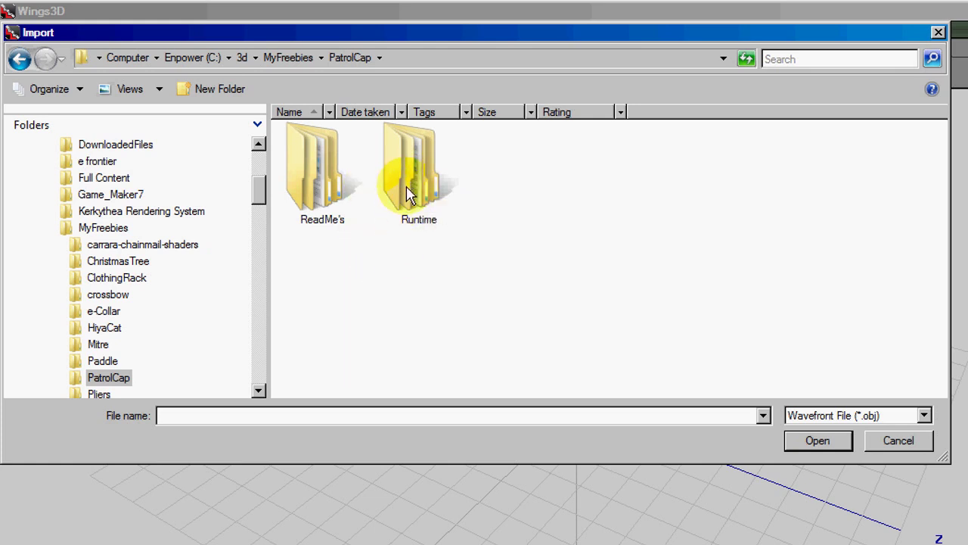
double_click(406, 191)
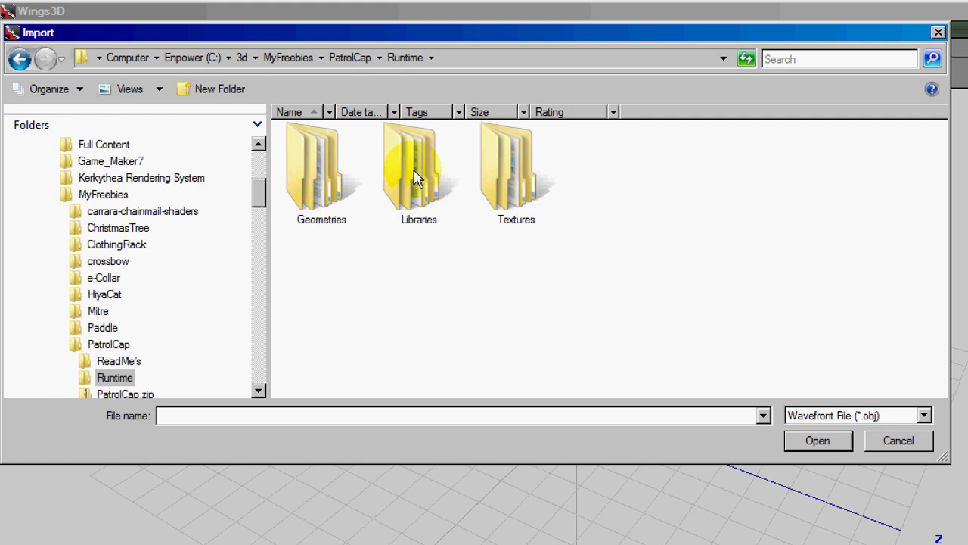
left_click(322, 181)
double_click(322, 181)
left_click(322, 181)
double_click(321, 181)
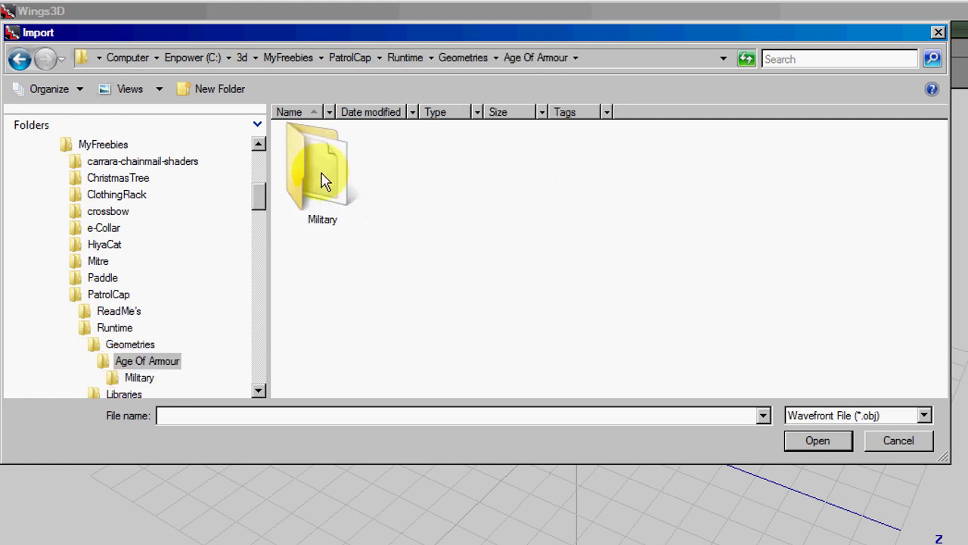
left_click(321, 181)
double_click(322, 182)
left_click(324, 127)
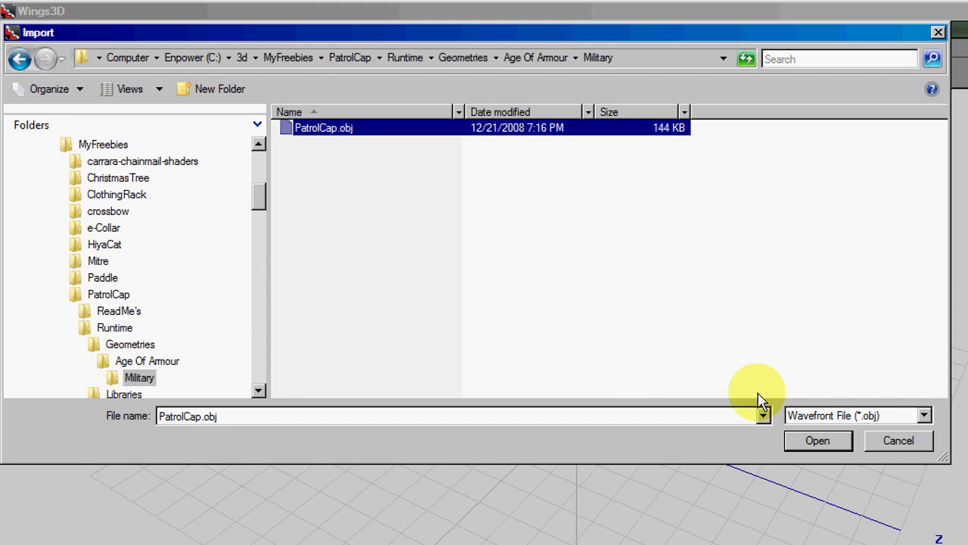
left_click(811, 444)
Step: Select the imported cap and aim the view at it so it sits in the centre
middle_click(431, 241)
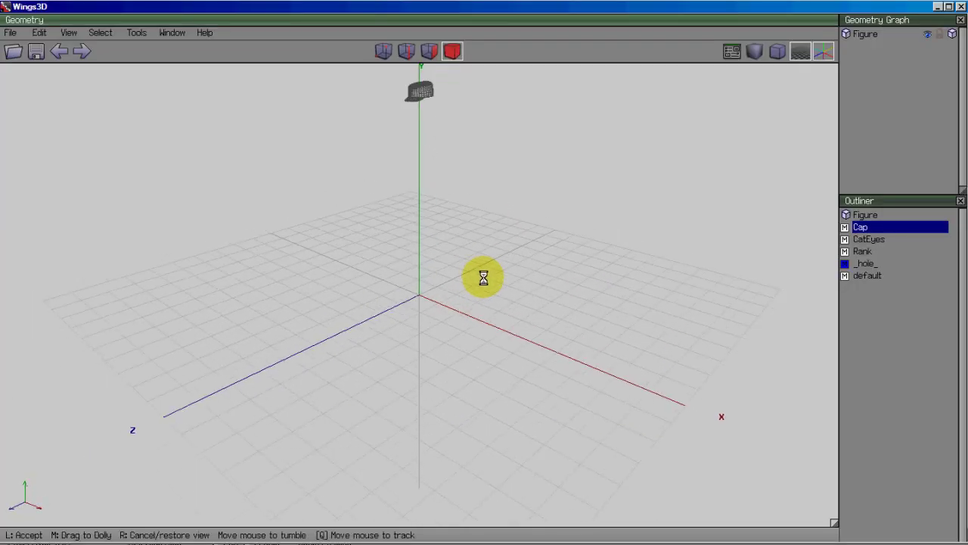
left_click(483, 278)
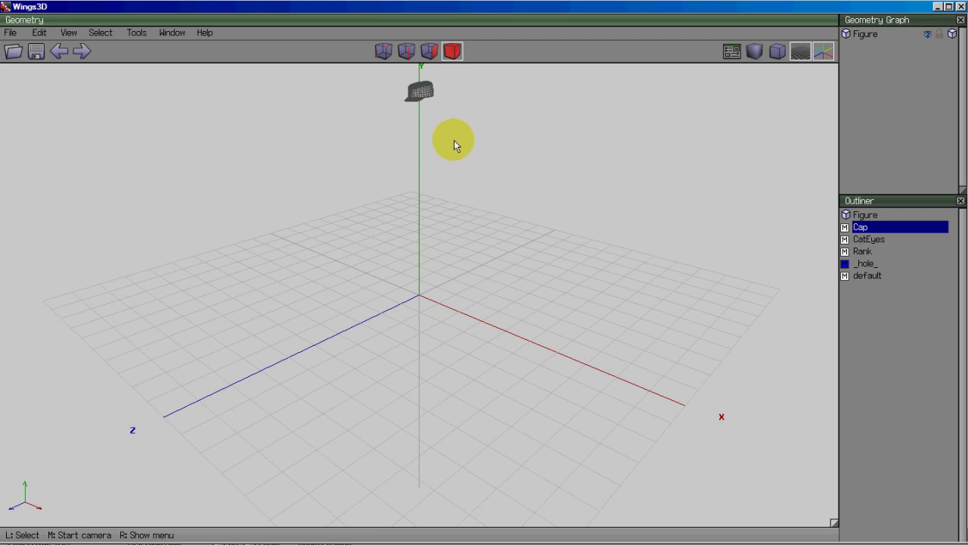
left_click(420, 91)
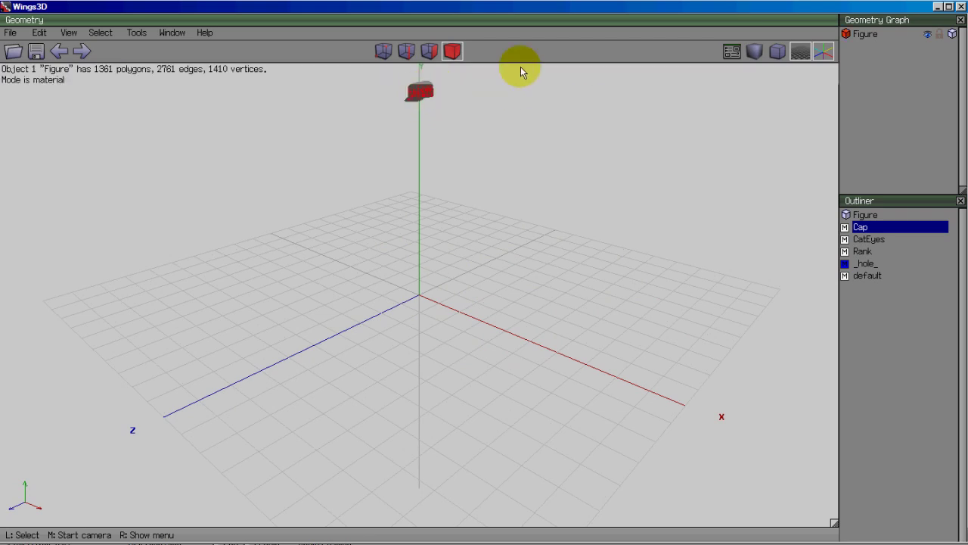
left_click(38, 33)
mouse_move(10, 34)
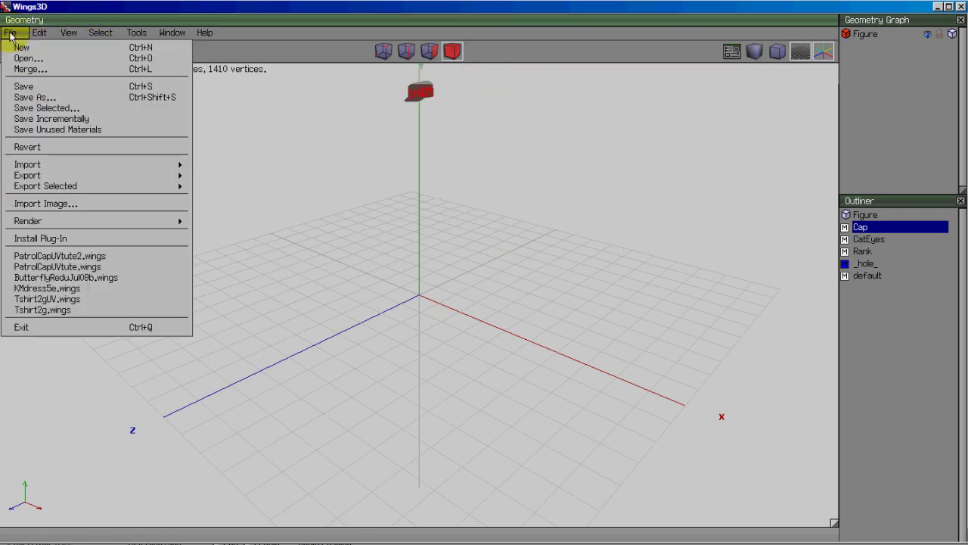
mouse_move(68, 33)
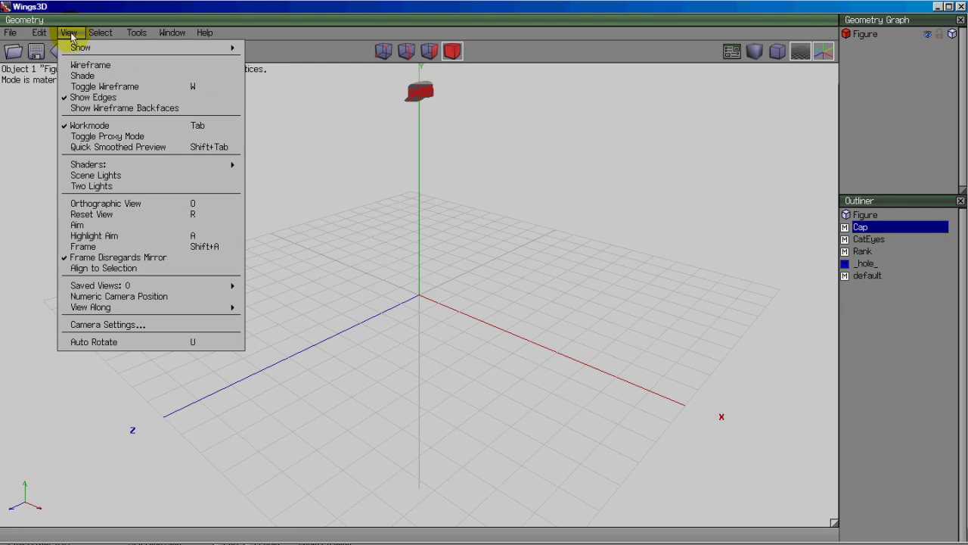
left_click(111, 269)
scroll(351, 251, "down", 4)
scroll(353, 251, "up", 15)
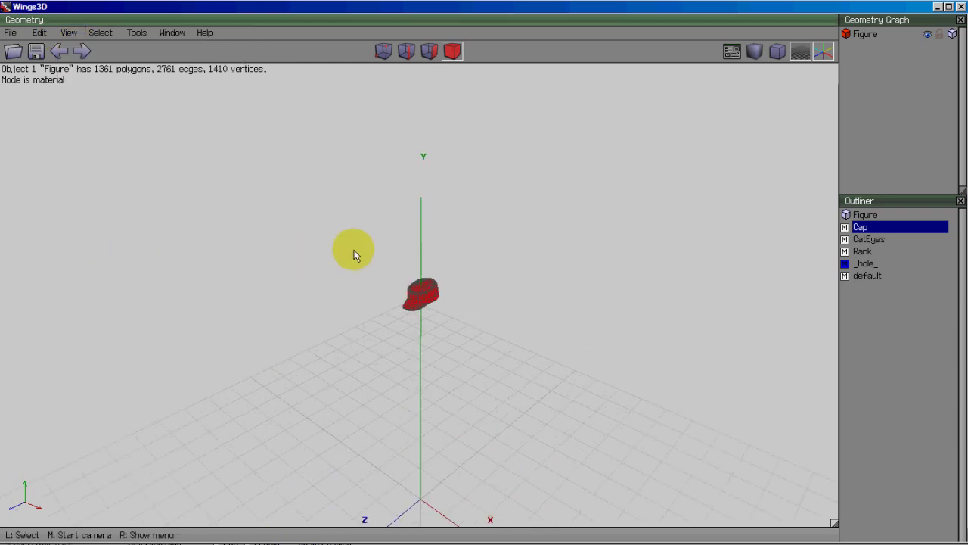
Step: Examine the cap's underside, inner surfaces, visor and crown from several angles in smooth shading, and return to the edged display
middle_click(385, 234)
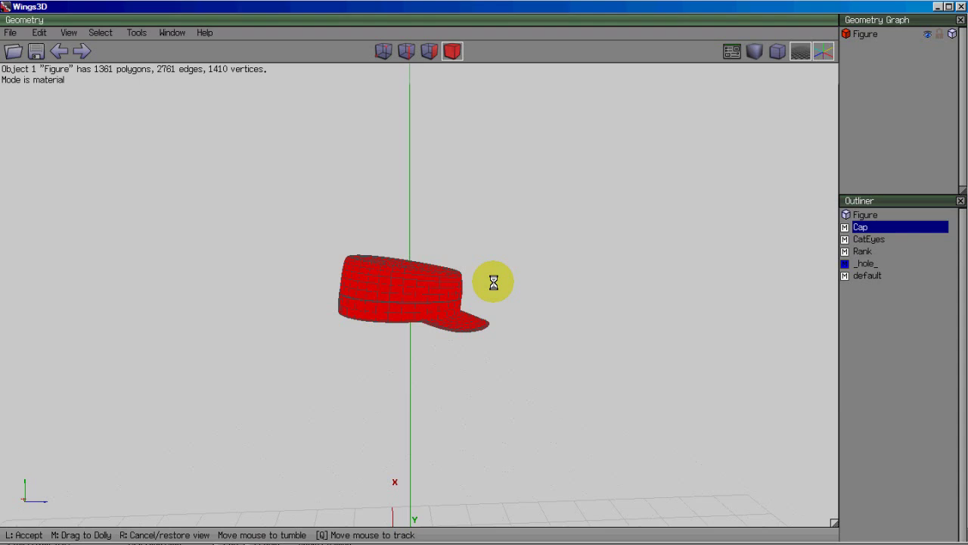
left_click(572, 319)
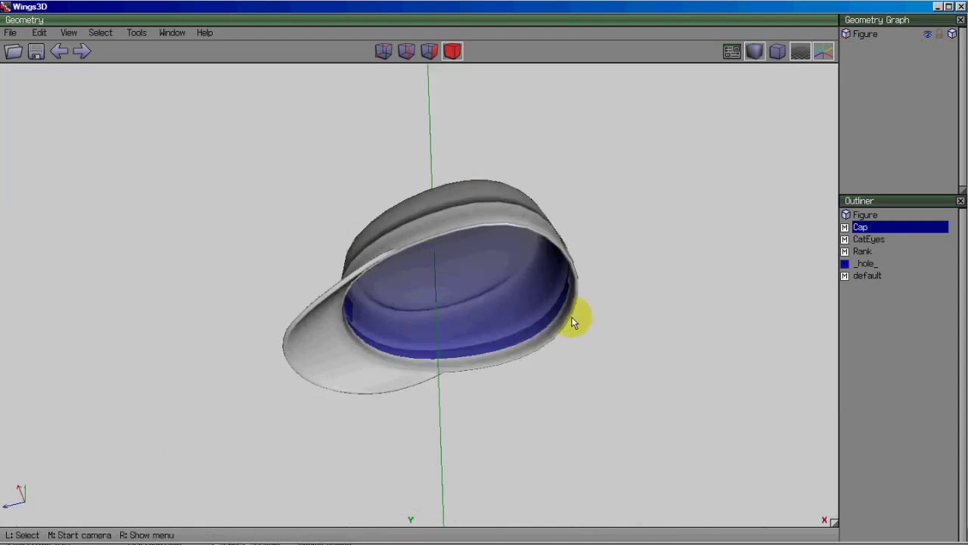
middle_click(711, 272)
left_click(706, 267)
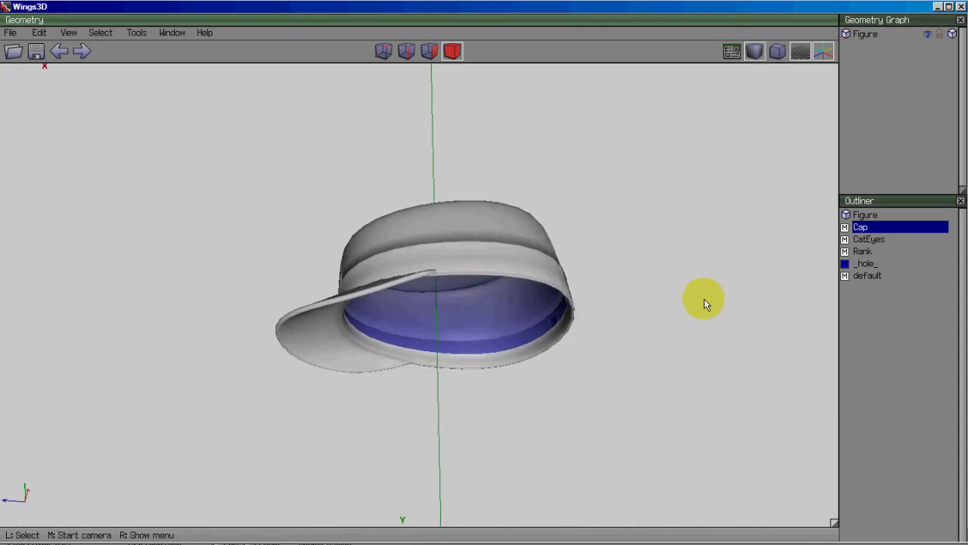
middle_click(704, 299)
left_click(483, 276)
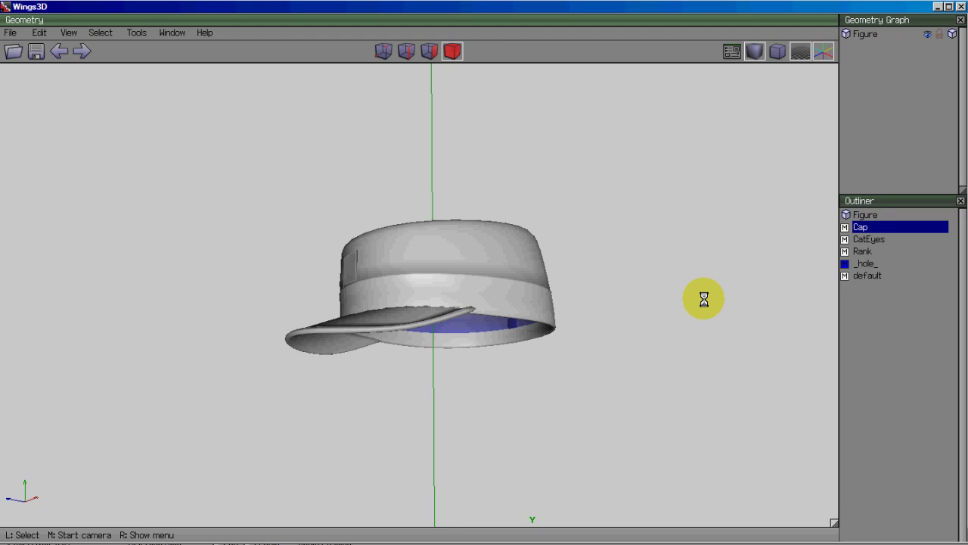
middle_click(703, 300)
left_click(706, 297)
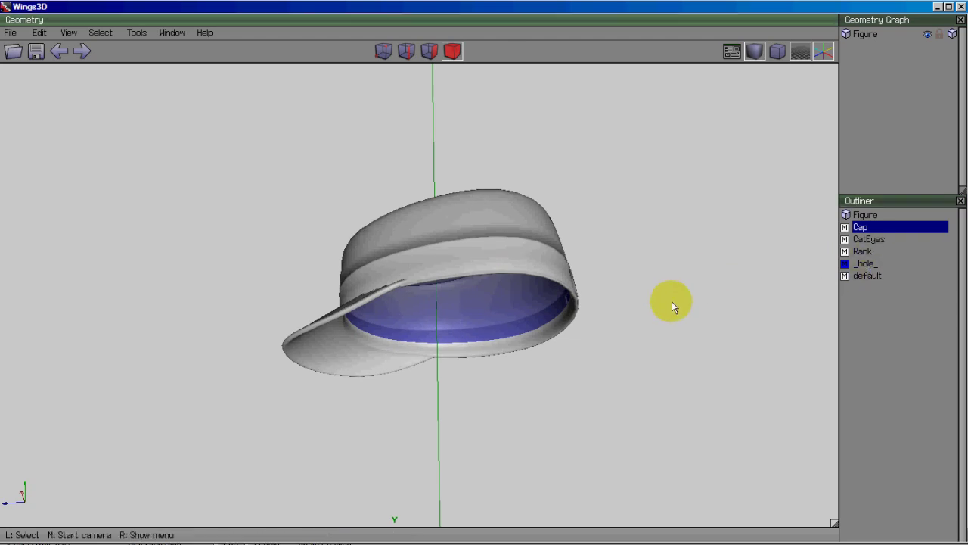
middle_click(705, 307)
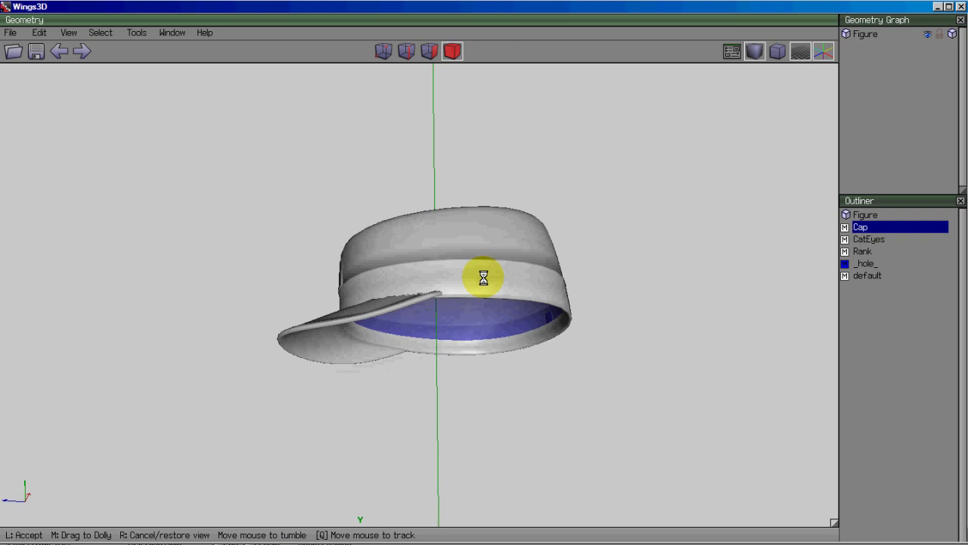
left_click(481, 275)
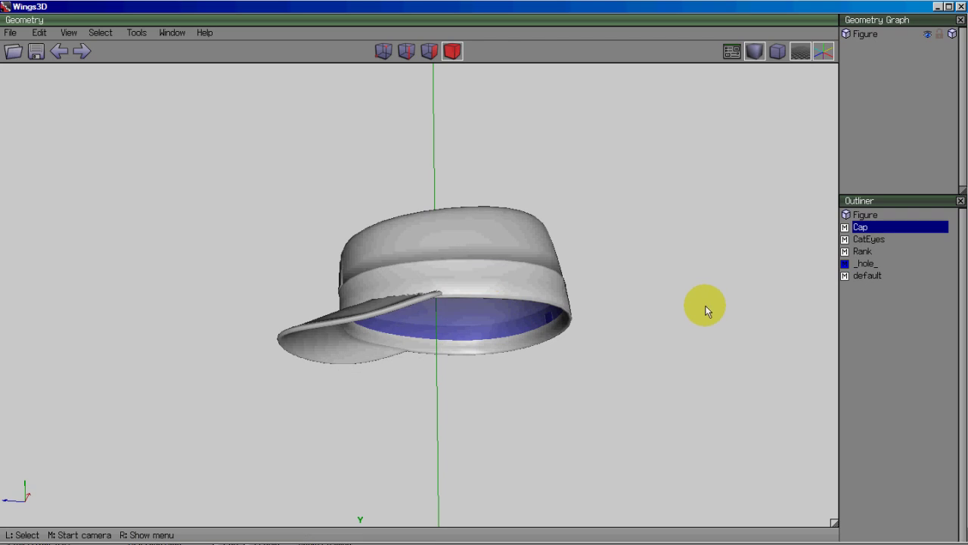
middle_click(705, 310)
left_click(483, 276)
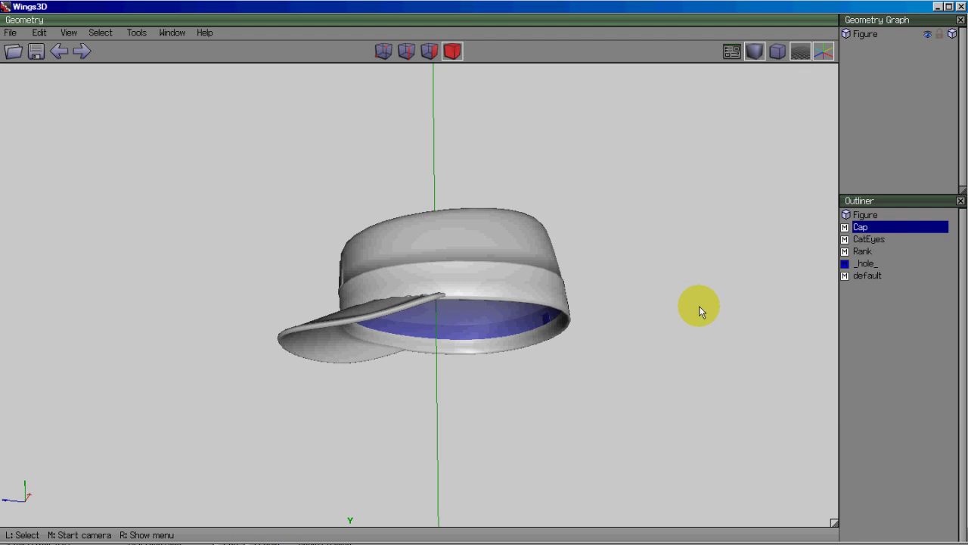
middle_click(698, 325)
left_click(480, 274)
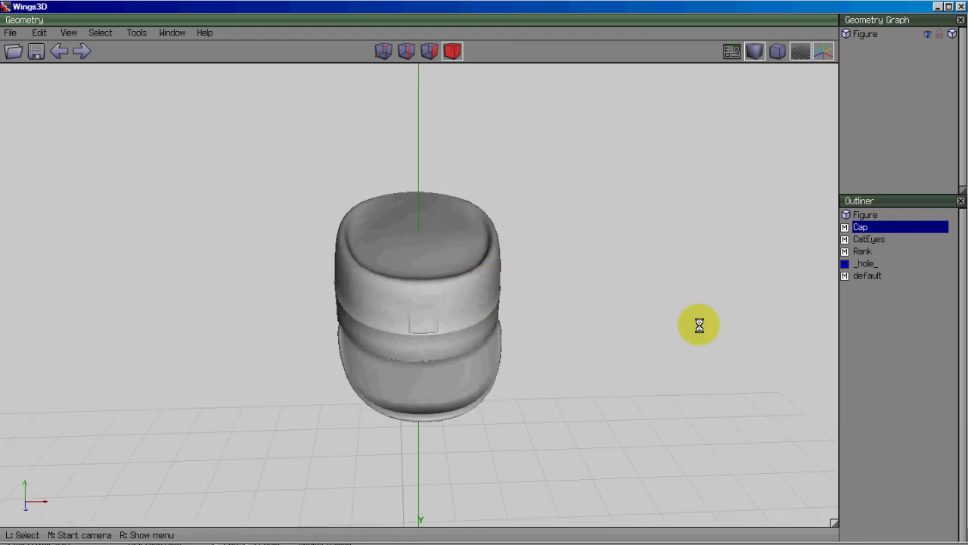
middle_click(698, 325)
left_click(480, 277)
left_click(755, 51)
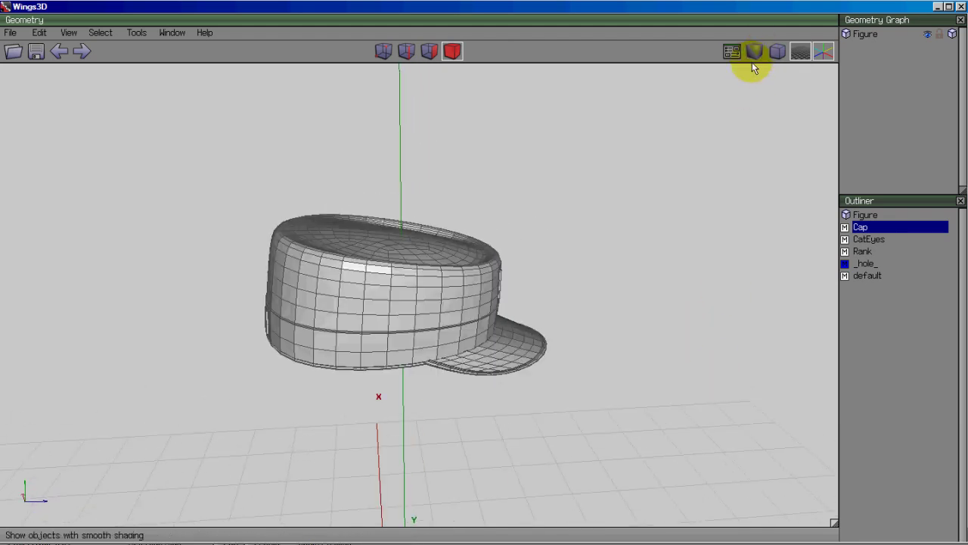
Step: Select the whole cap and separate the combined object into its component parts
middle_click(693, 213)
scroll(483, 277, "up", 3)
left_click(482, 277)
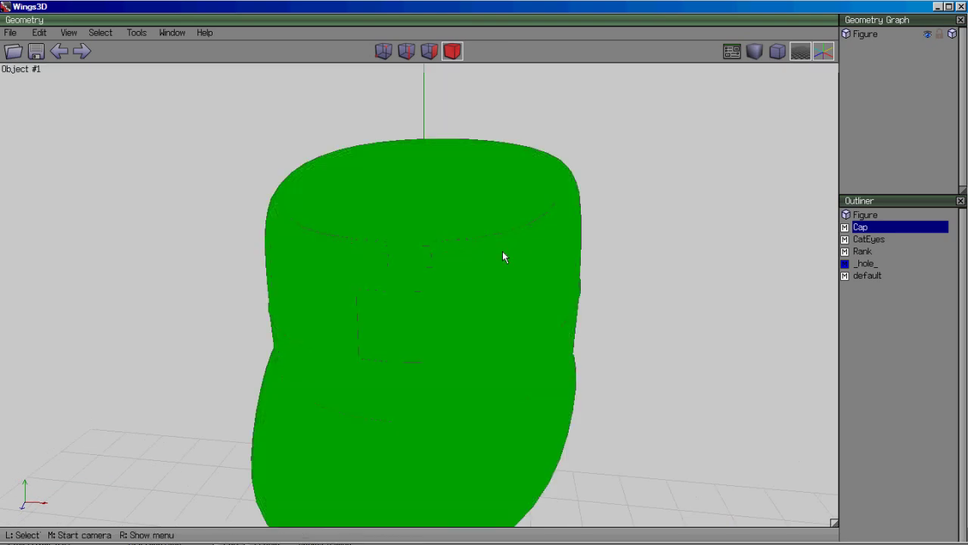
left_click(503, 254)
middle_click(676, 267)
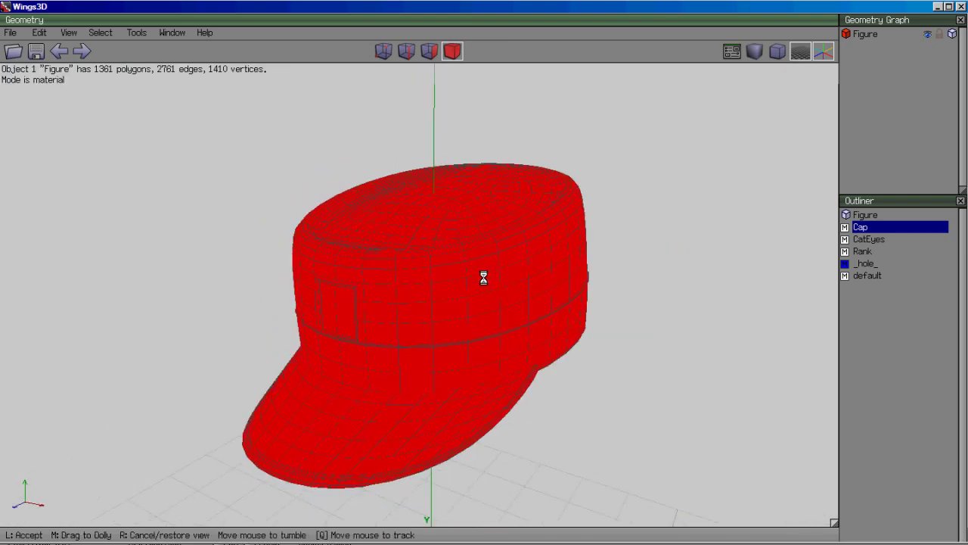
left_click(484, 277)
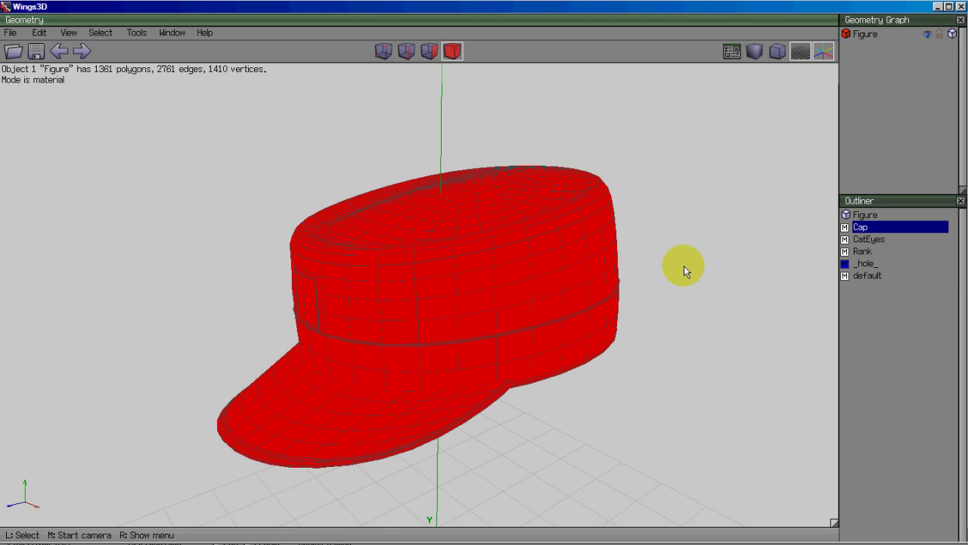
right_click(653, 184)
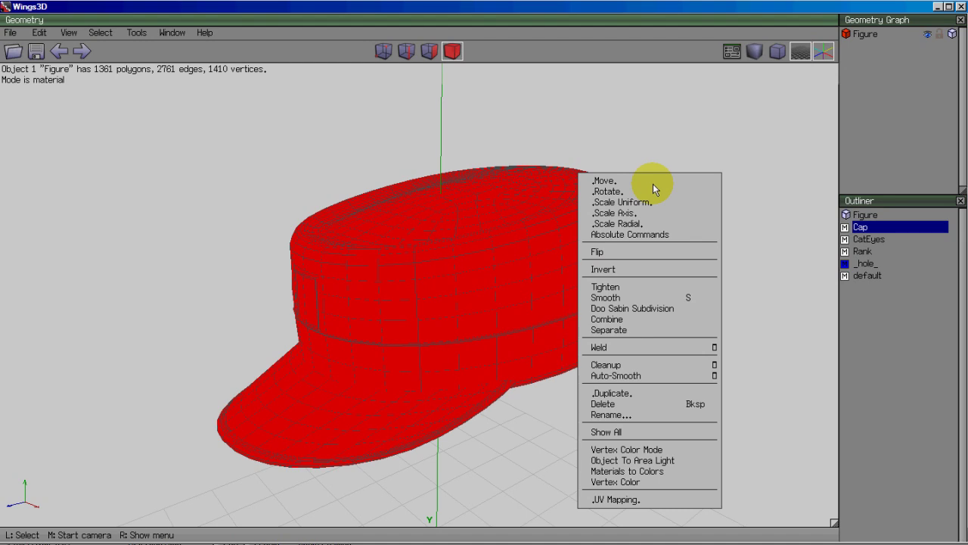
left_click(613, 330)
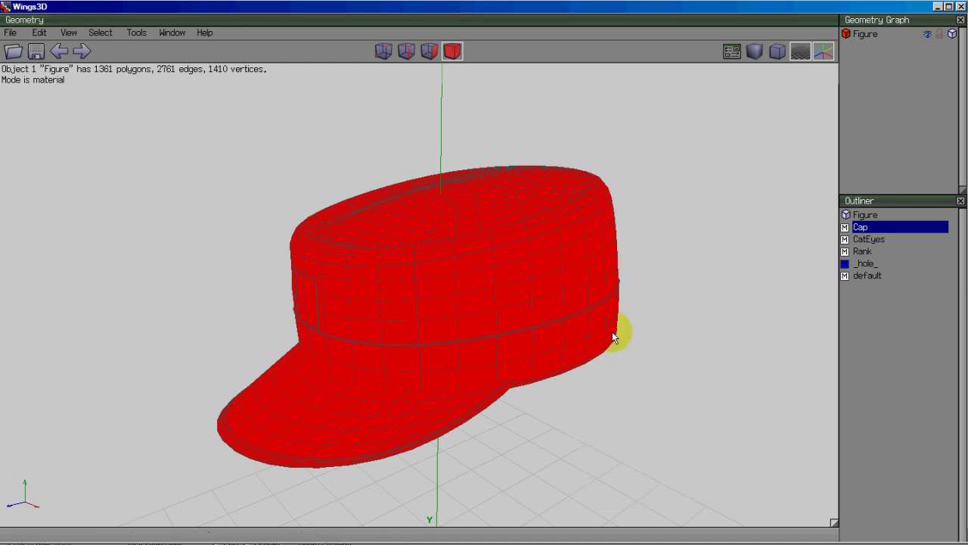
Step: Examine the separated crown, visor, front rank patch and rear patches from all around the cap
middle_click(680, 376)
left_click(685, 376)
middle_click(685, 376)
left_click(684, 376)
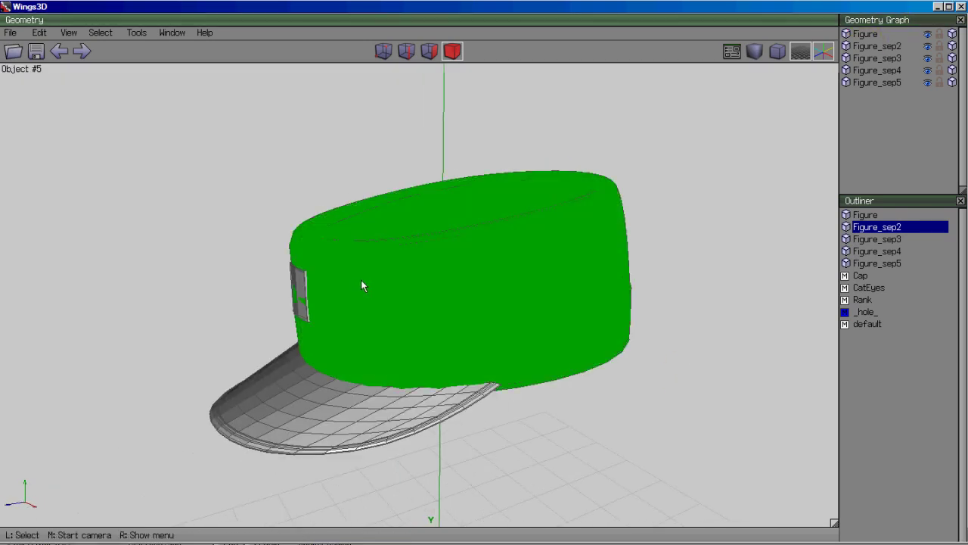
middle_click(680, 328)
left_click(681, 328)
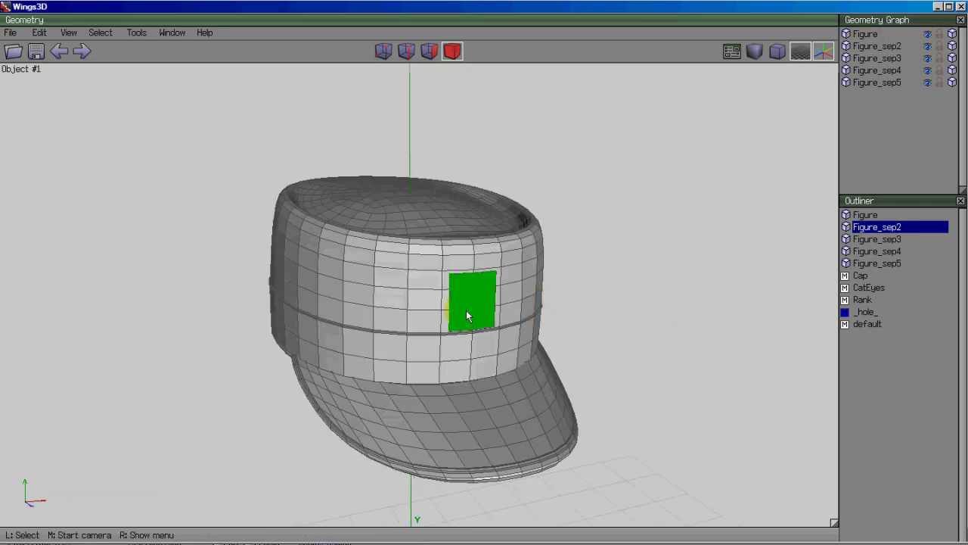
middle_click(471, 428)
left_click(567, 378)
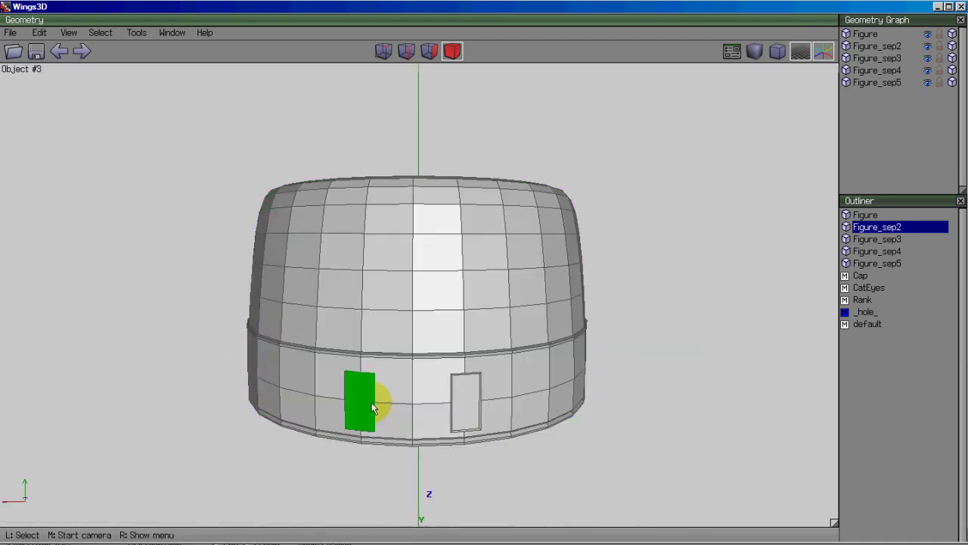
middle_click(607, 398)
left_click(482, 277)
middle_click(608, 398)
left_click(484, 278)
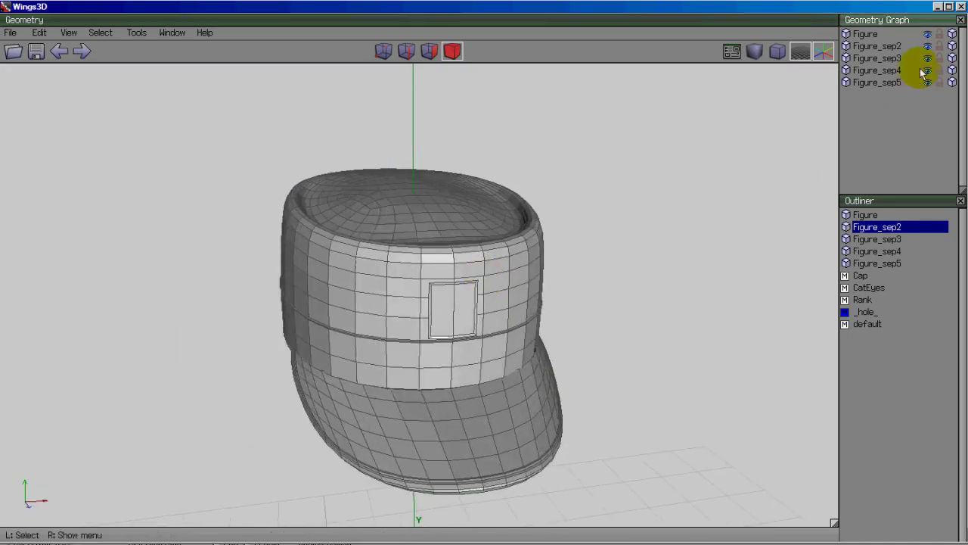
Step: Hide Figure, Figure_sep2, Figure_sep3 and Figure_sep4 so that only the crown object remains shown
left_click(928, 46)
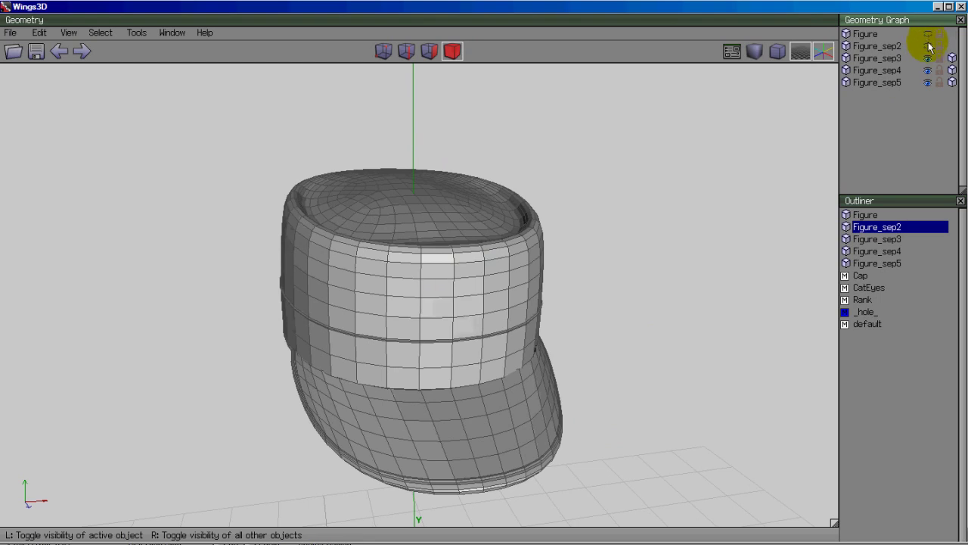
left_click(928, 58)
left_click(928, 71)
Step: Examine the isolated crown from its side, top and open underside
middle_click(676, 208)
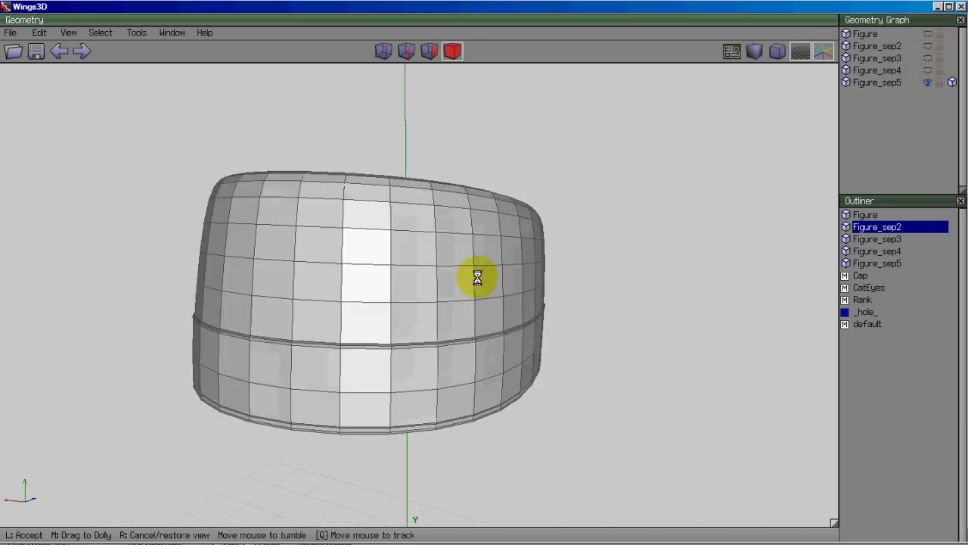
left_click(618, 260)
middle_click(618, 259)
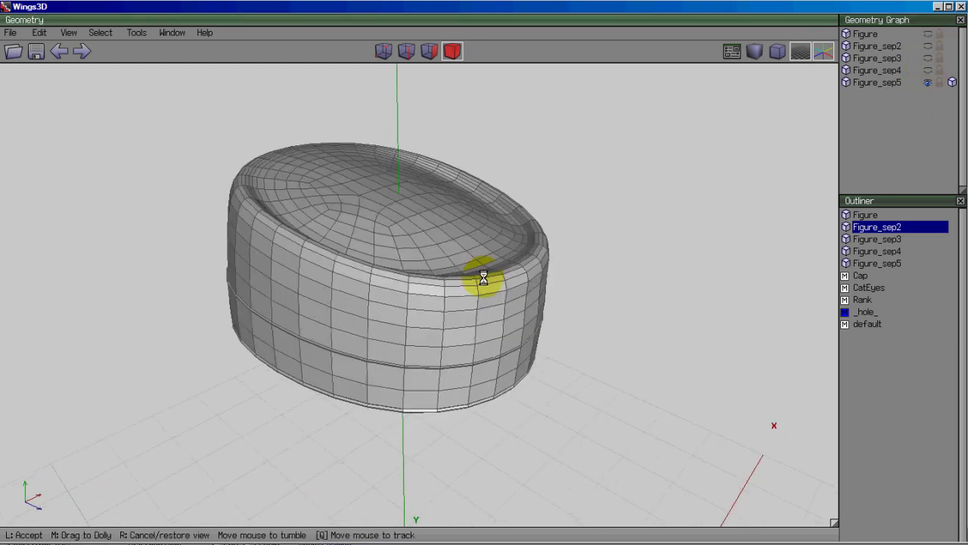
left_click(436, 221)
left_click(436, 221)
middle_click(661, 241)
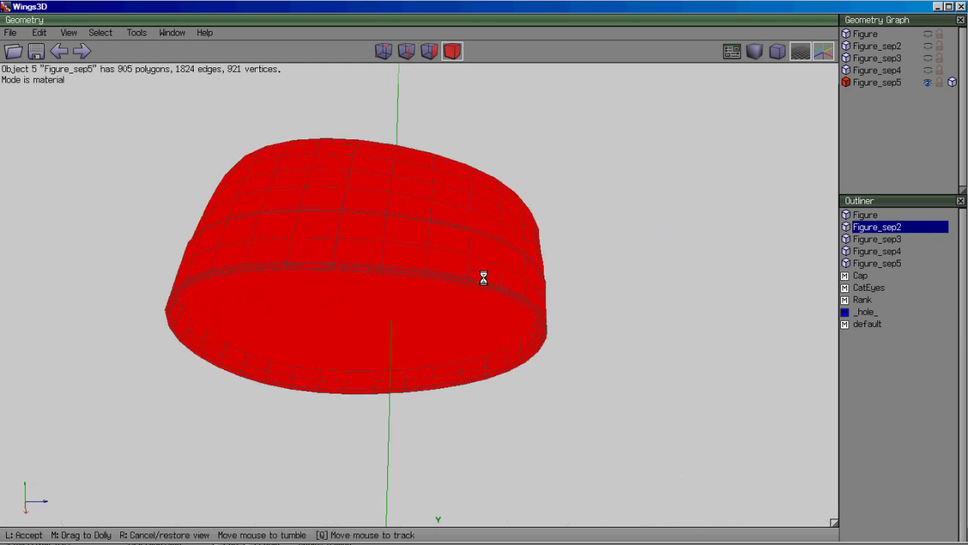
left_click(663, 231)
key("space")
middle_click(664, 229)
left_click(664, 229)
Step: Select the faces with the _hole_ material and invert the selection so every other crown face is selected
left_click(864, 311)
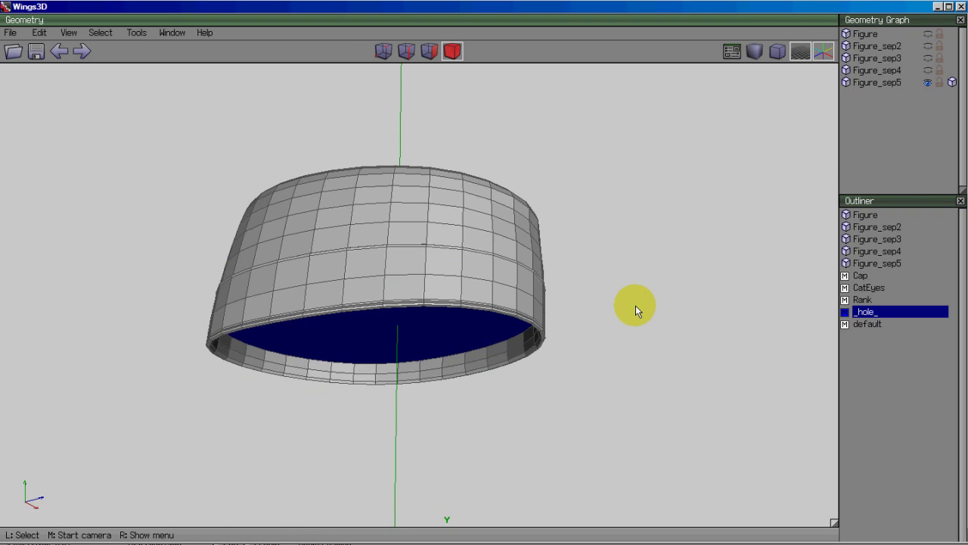
right_click(866, 312)
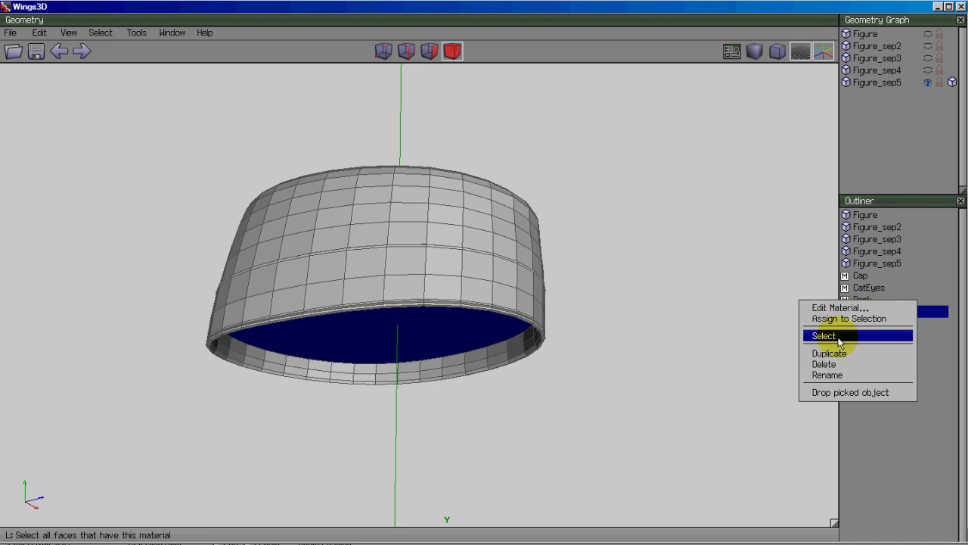
left_click(840, 335)
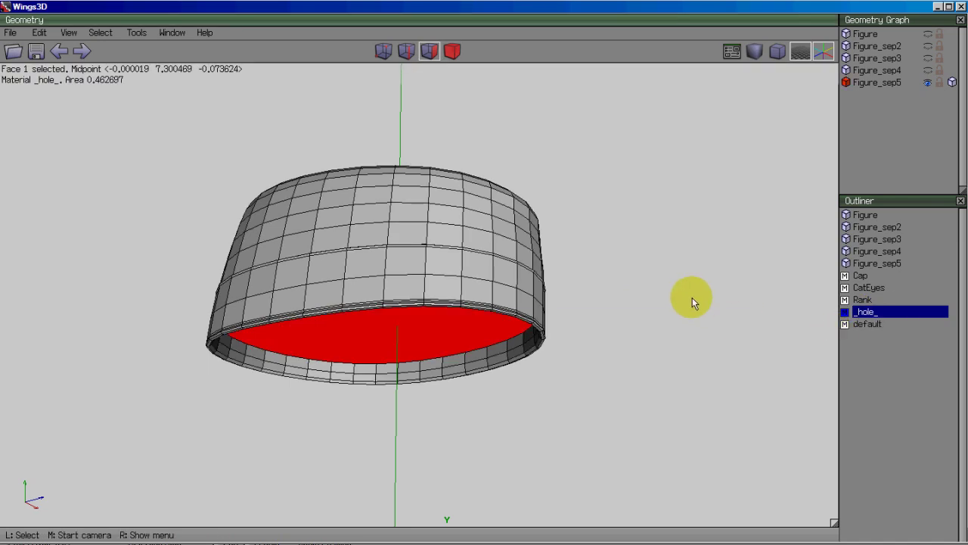
key("ctrl+i")
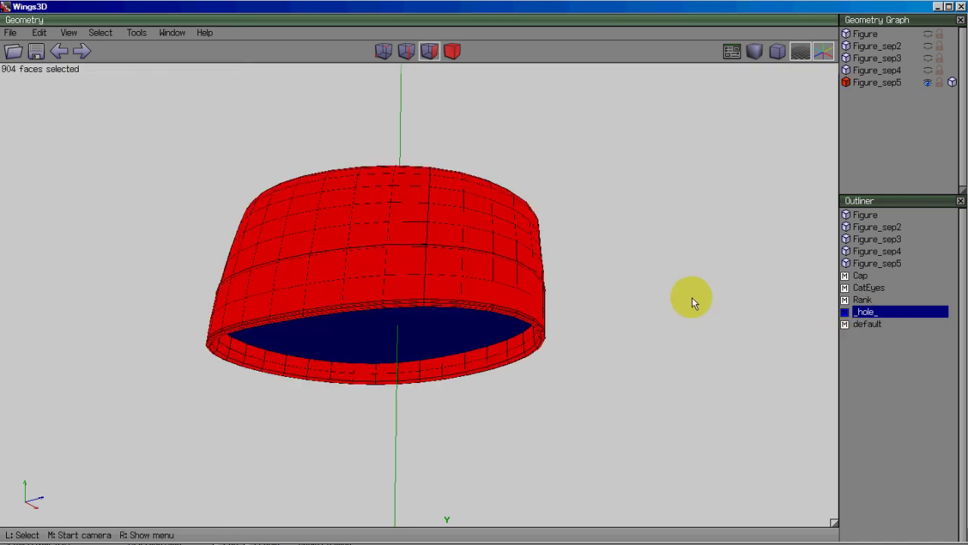
middle_click(692, 297)
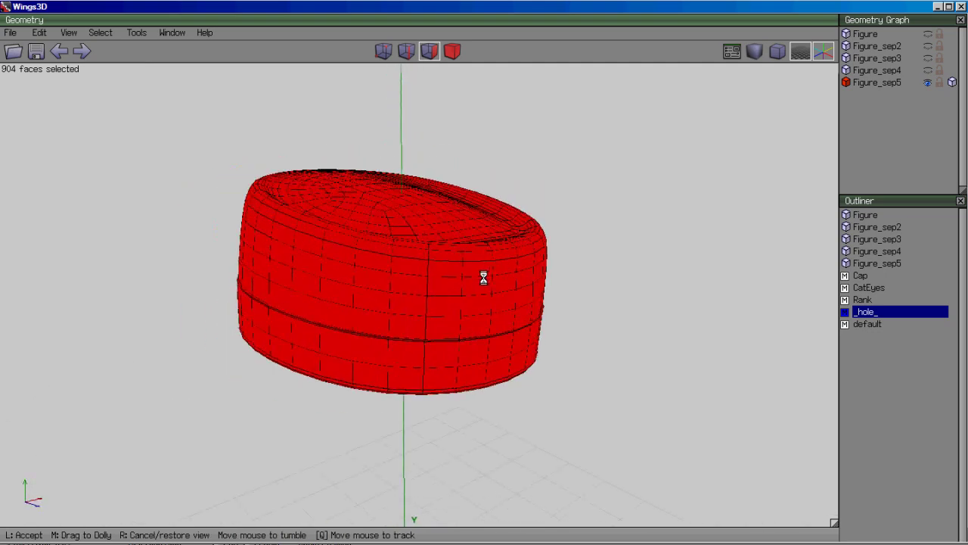
left_click(483, 278)
Step: View the existing UV layout of the selected crown faces and close it again
right_click(610, 199)
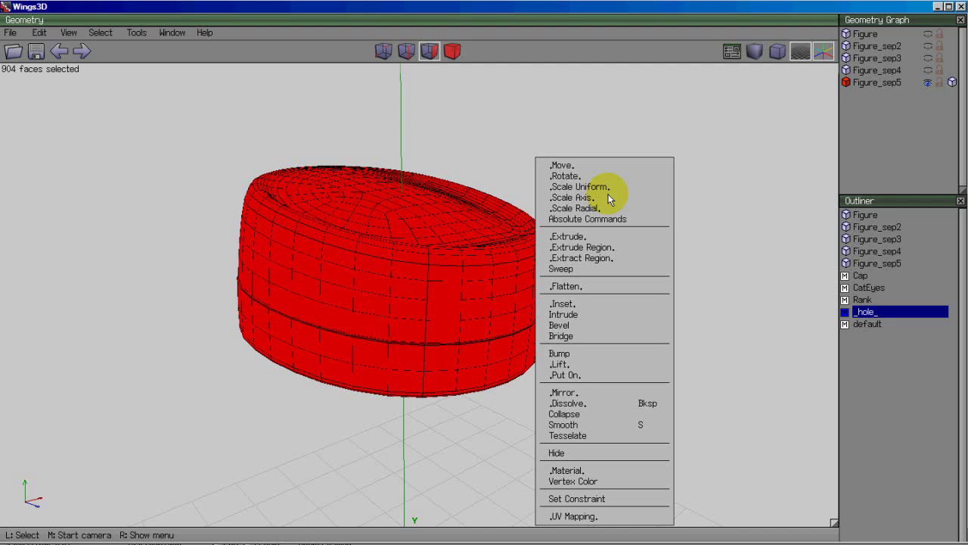
left_click(603, 516)
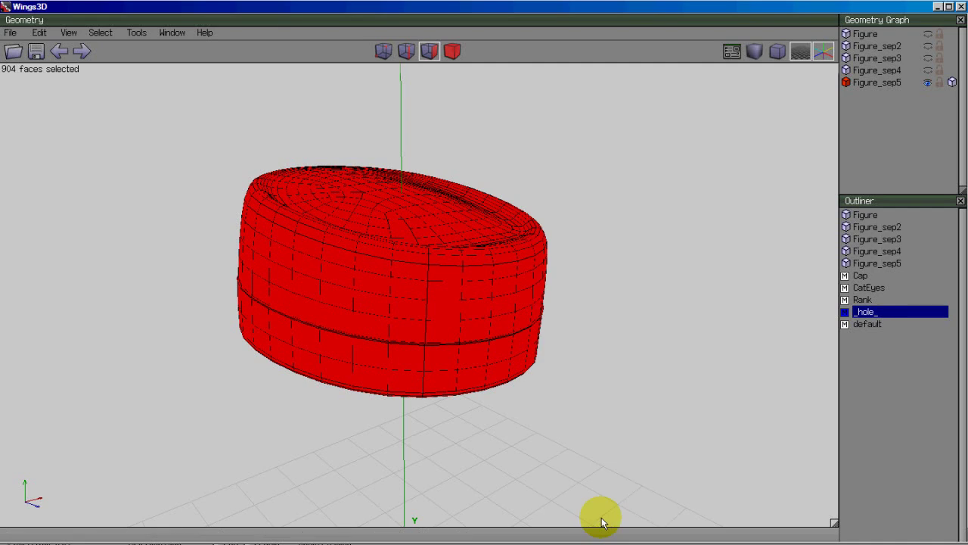
left_click(622, 303)
left_click(623, 305)
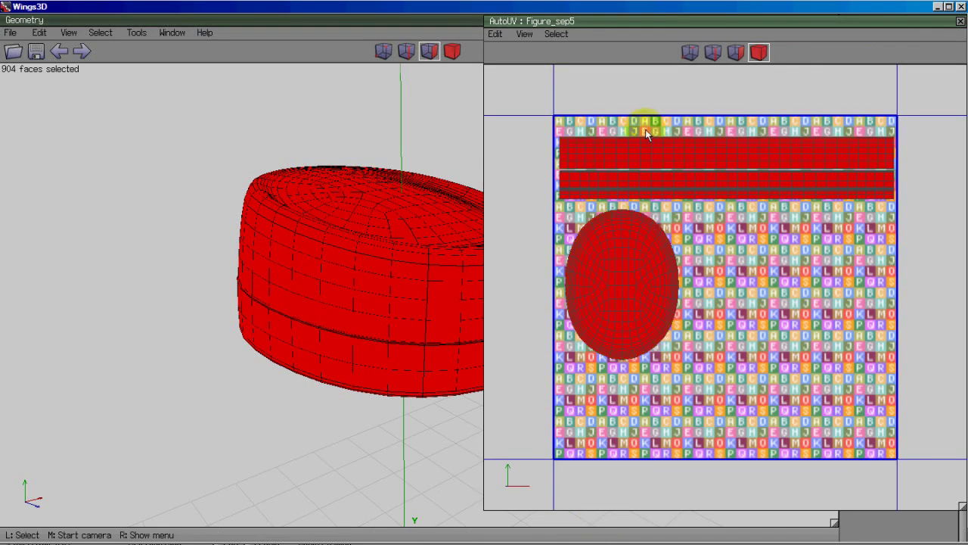
left_click(631, 307)
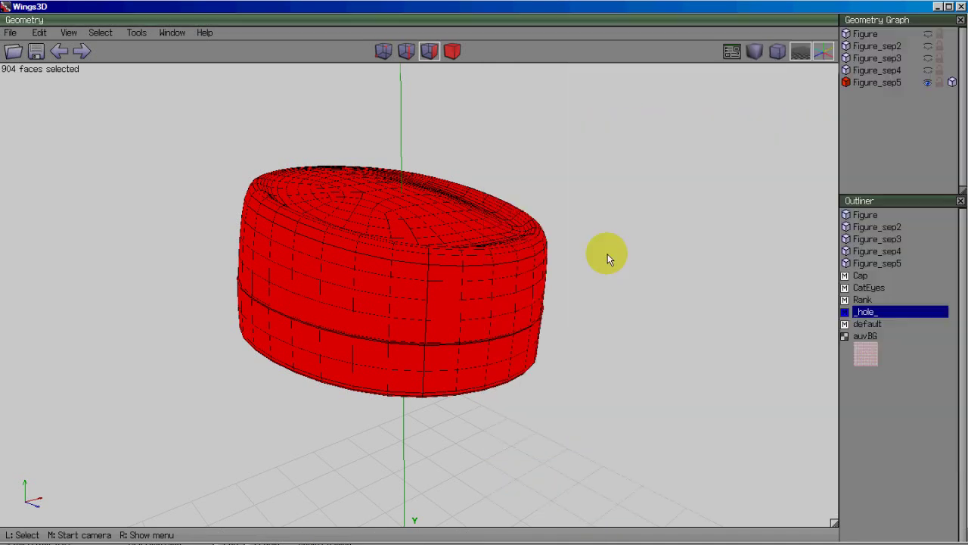
Step: Restart UV mapping for the selected crown faces in AutoUV segmenting mode
middle_click(608, 255)
left_click(483, 278)
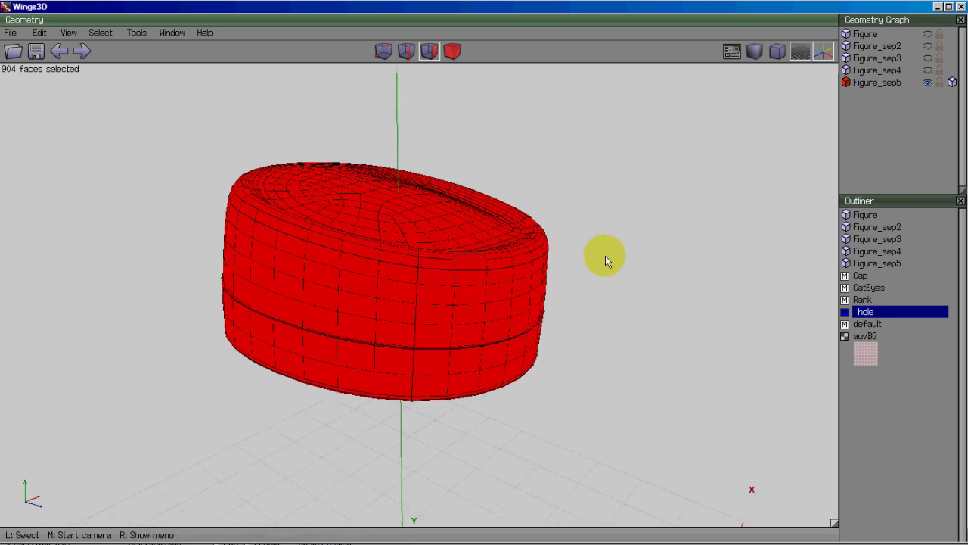
right_click(591, 284)
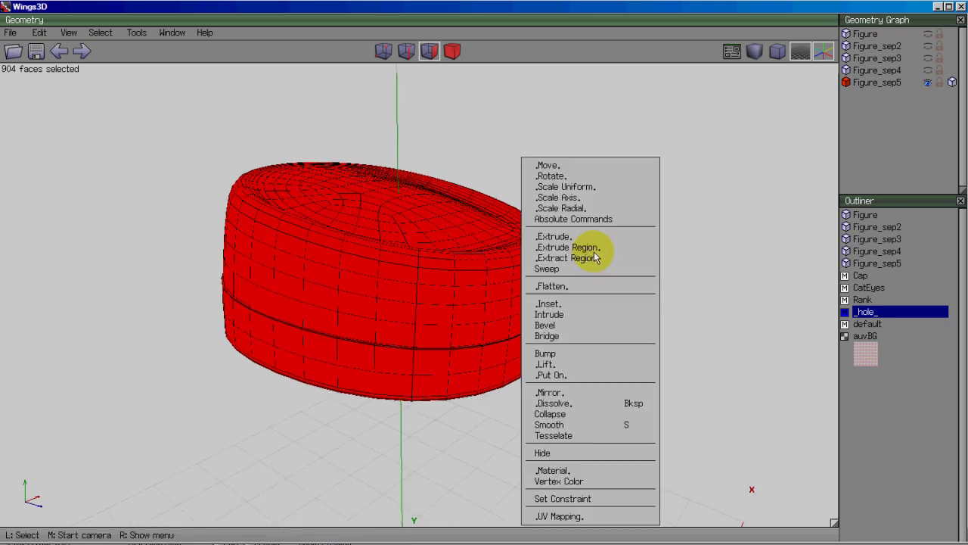
left_click(573, 517)
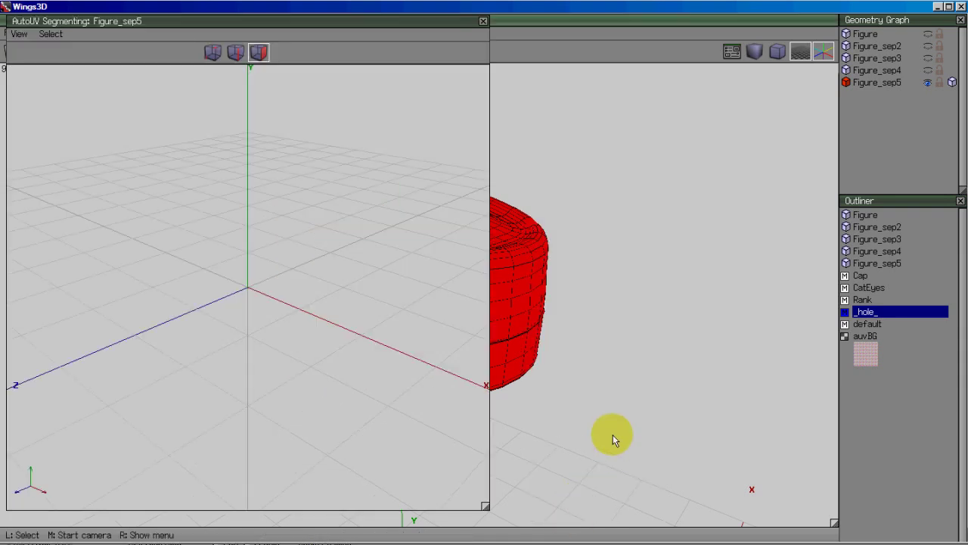
middle_click(483, 278)
left_click(483, 278)
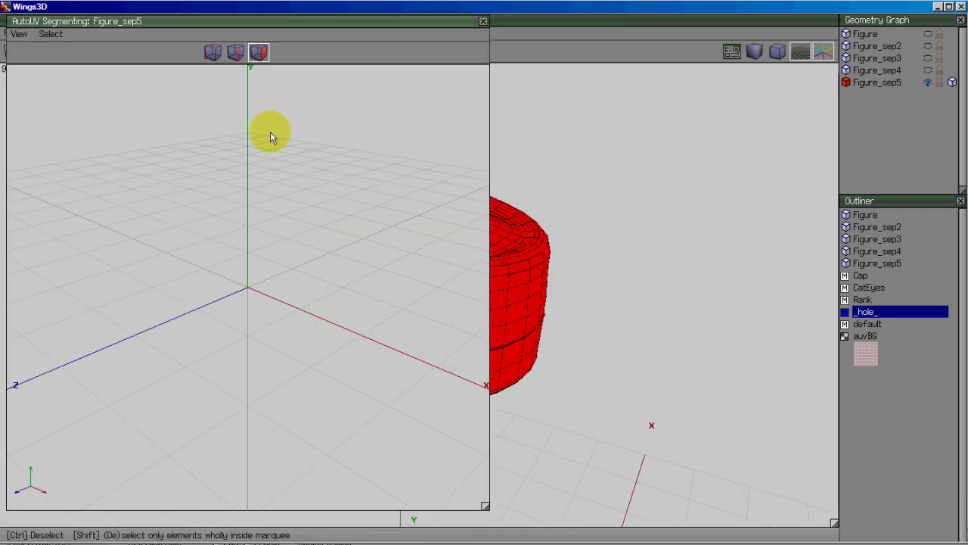
Step: Aim the segmenting view at the crown and enlarge it for seam selection
left_click(250, 101)
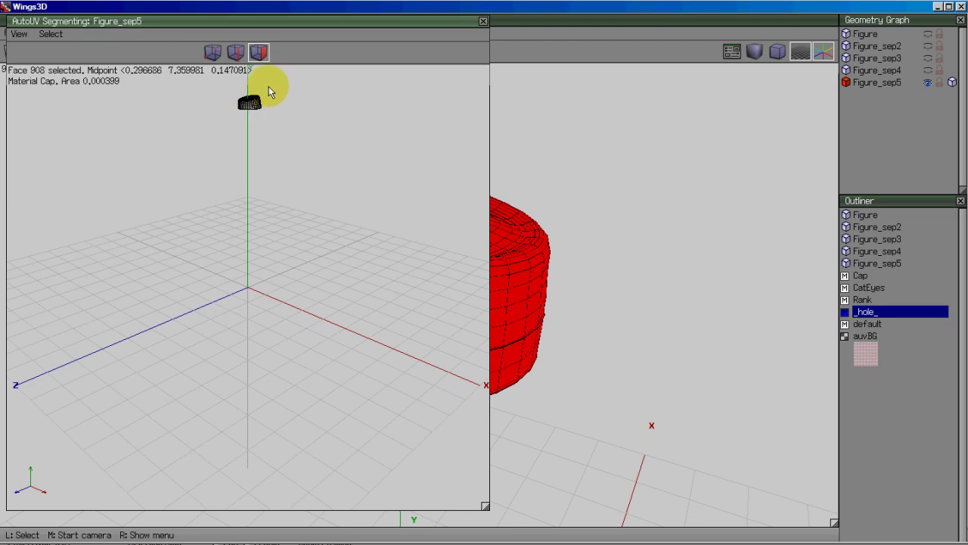
left_click(20, 34)
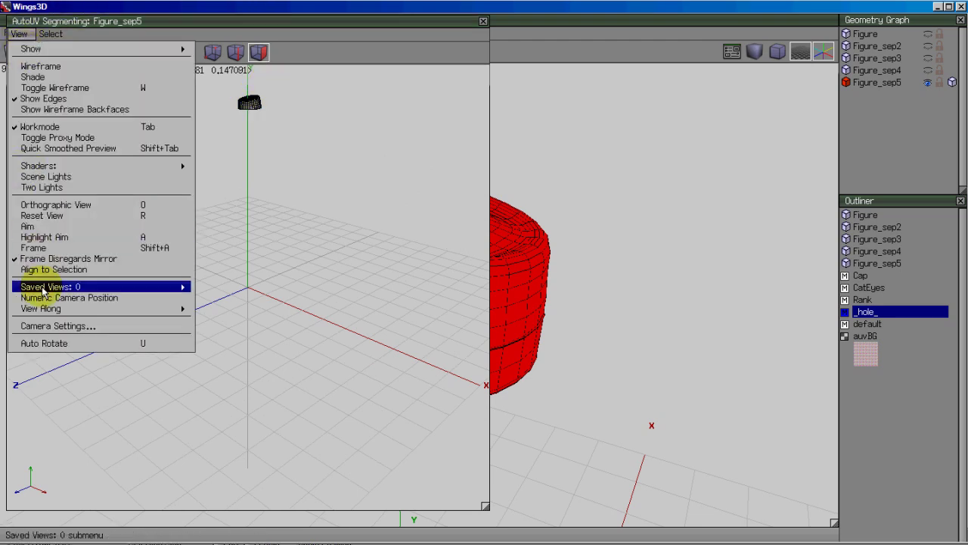
left_click(47, 207)
middle_click(199, 245)
scroll(483, 277, "up", 15)
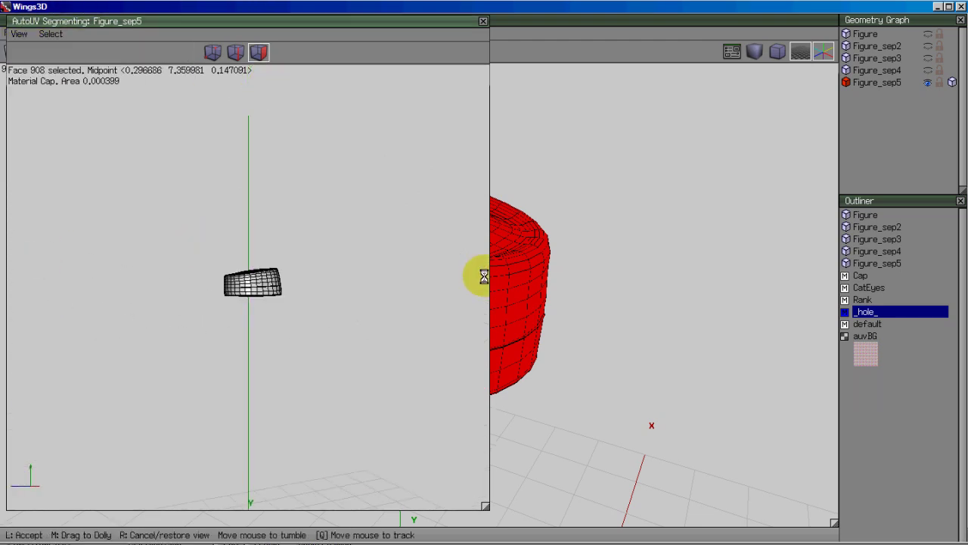
left_click(483, 277)
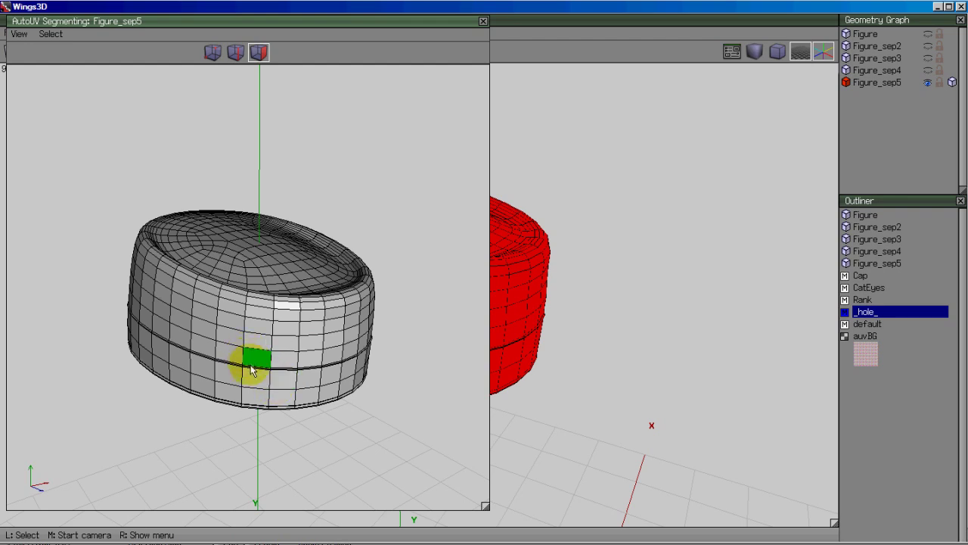
middle_click(477, 277)
left_click(398, 385)
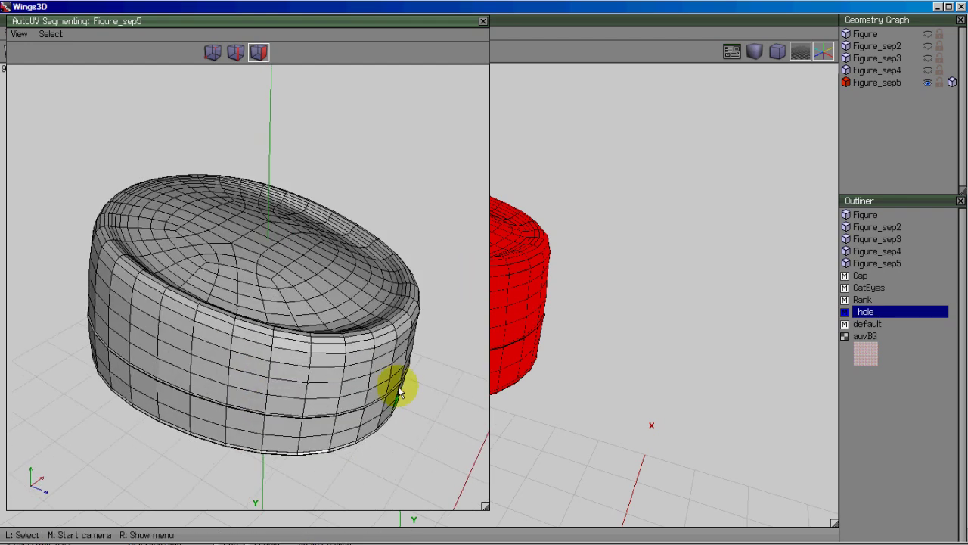
Step: Select the complete edge loop running around the crown along the upper edge of its lower band
left_click(235, 52)
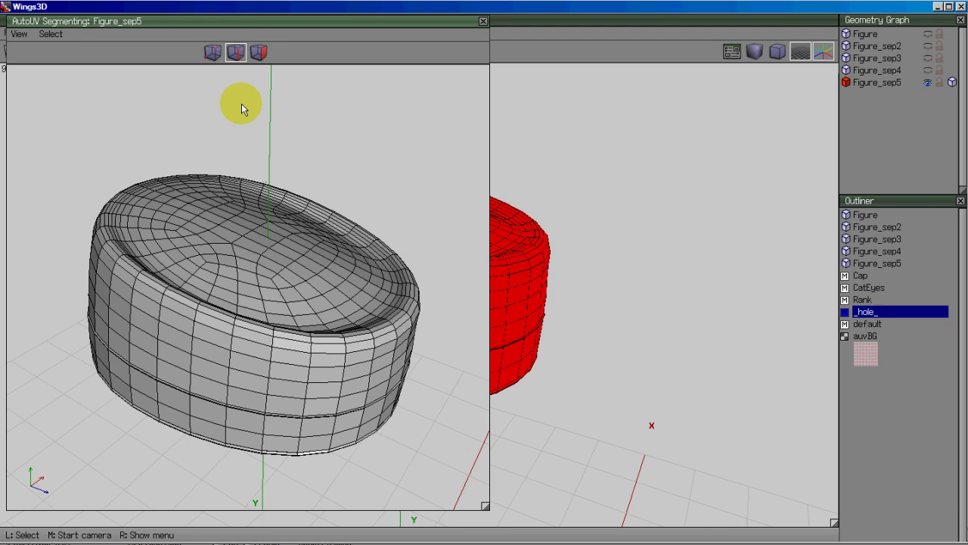
scroll(386, 451, "up", 4)
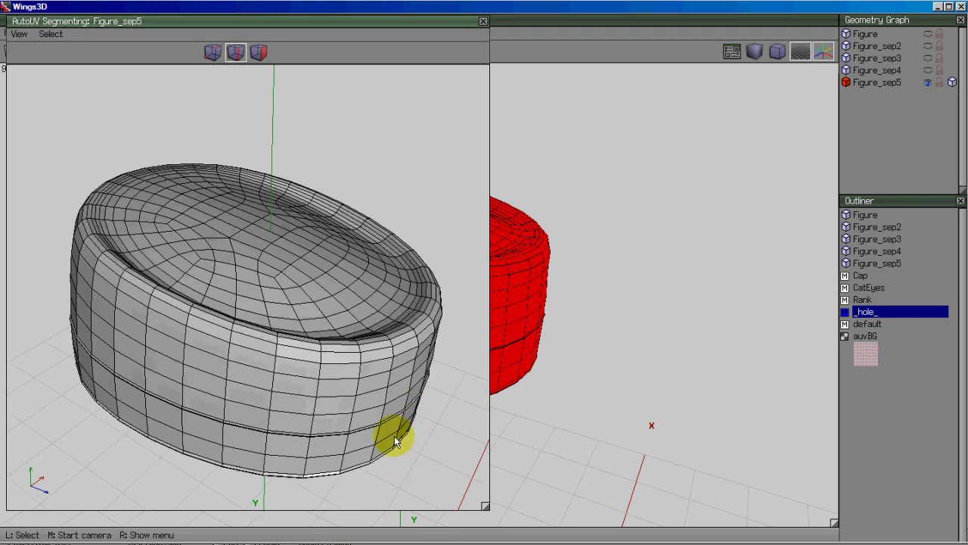
left_click(386, 451)
middle_click(416, 457)
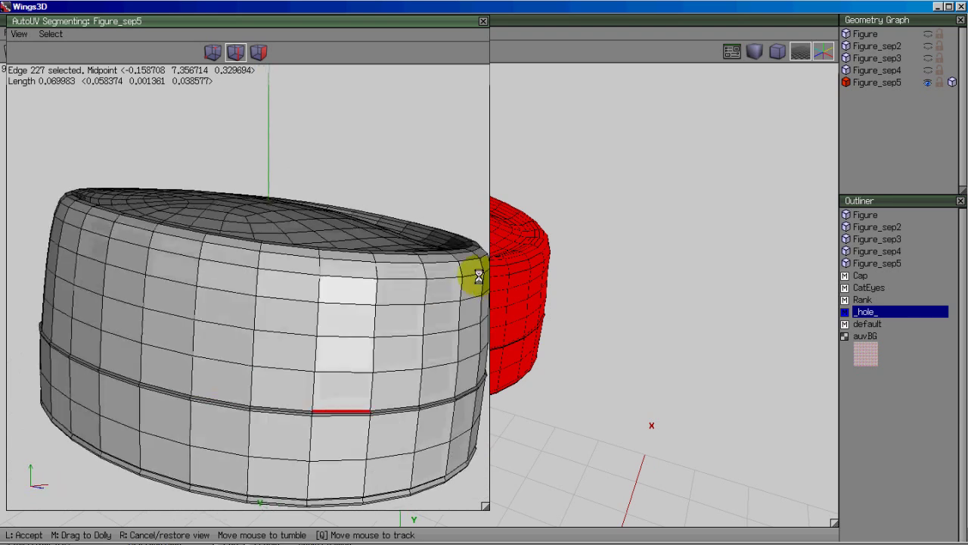
left_click(478, 276)
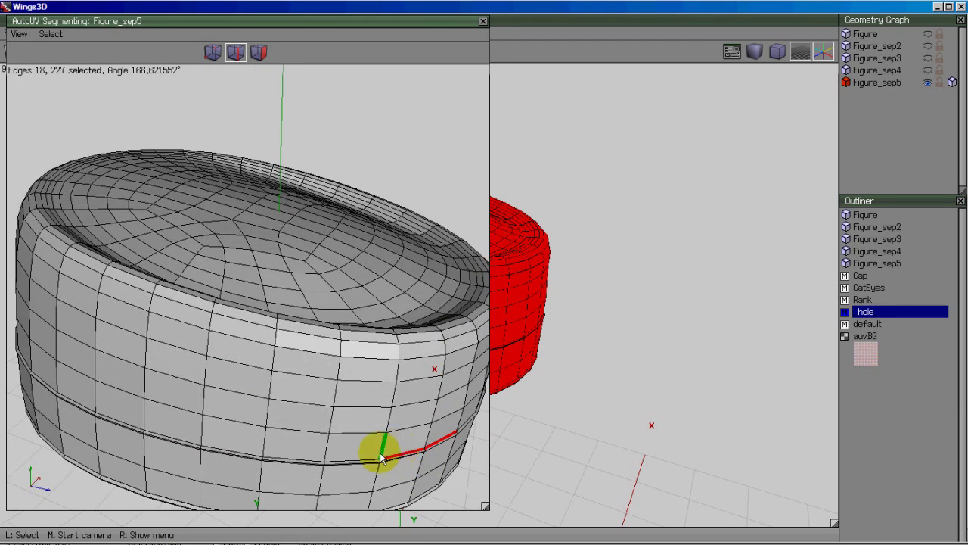
left_click(356, 460)
left_click(244, 453)
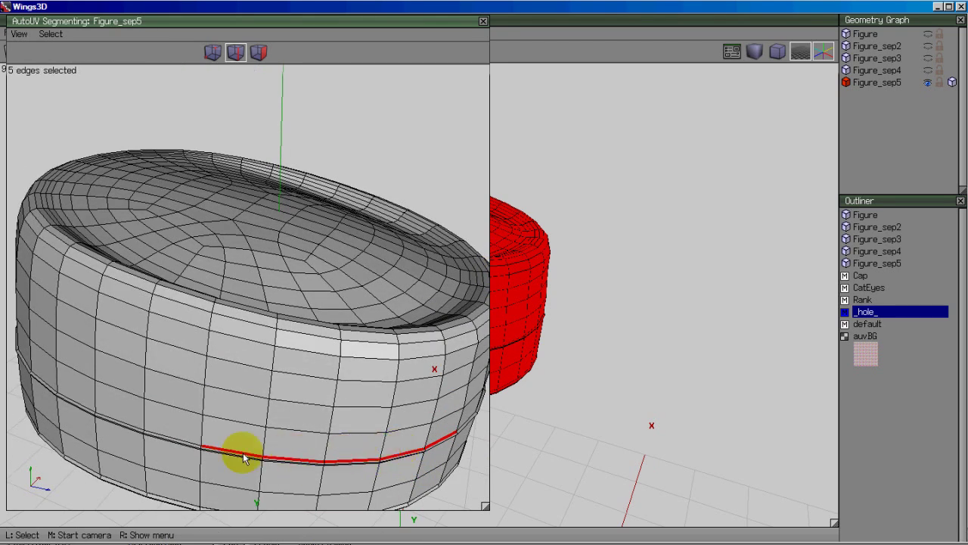
left_click(189, 440)
left_click(133, 427)
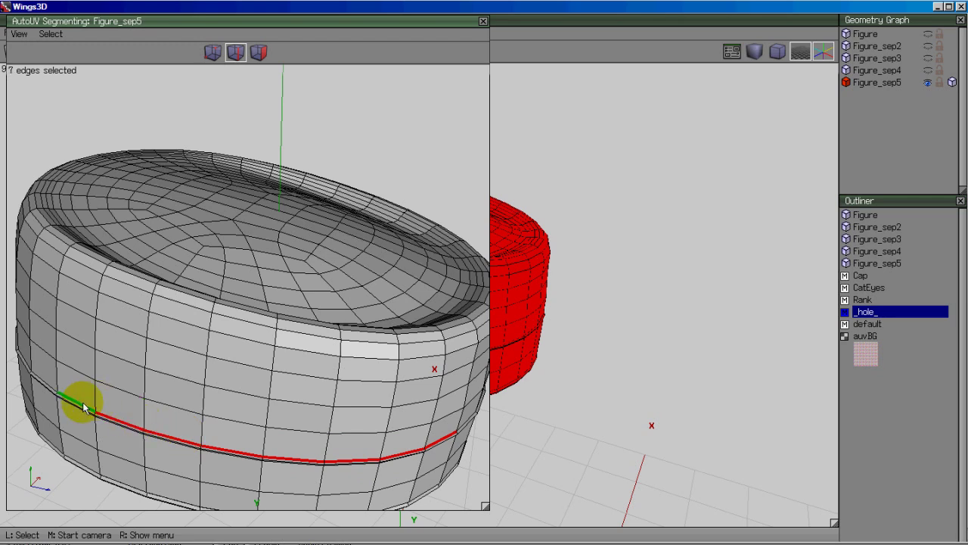
middle_click_drag(95, 411, 213, 451)
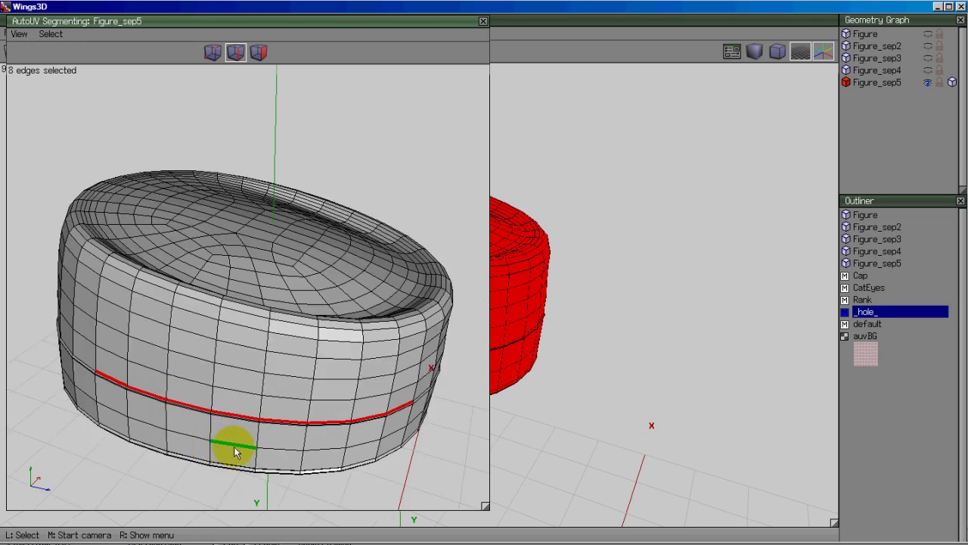
key("l")
middle_click(264, 442)
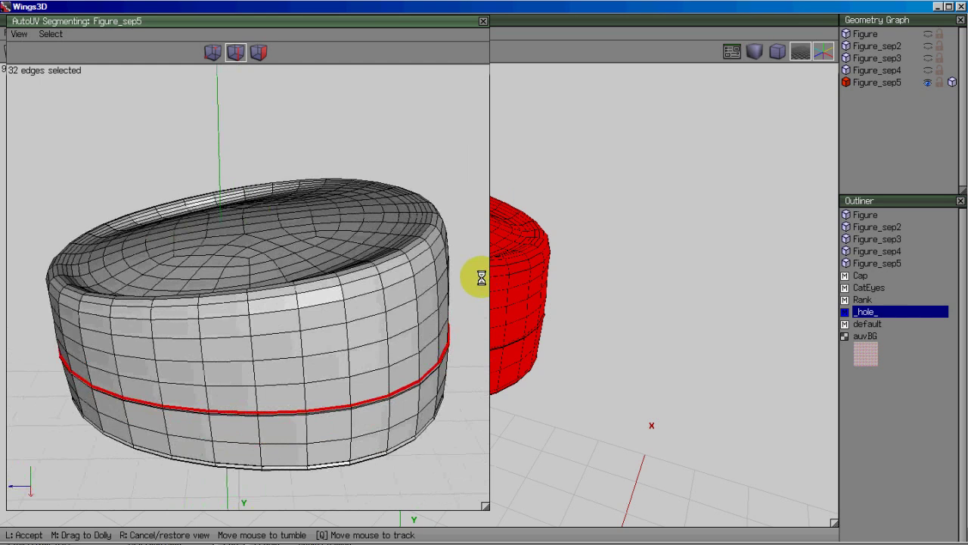
left_click(471, 275)
Step: Mark the selected edge loop around the crown's lower band for cut and clear the selection
right_click(343, 133)
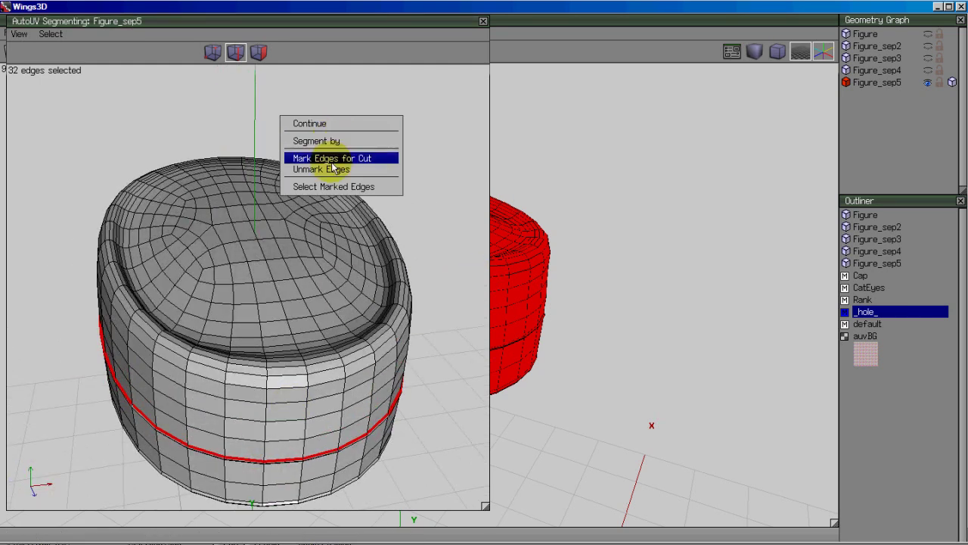
left_click(331, 161)
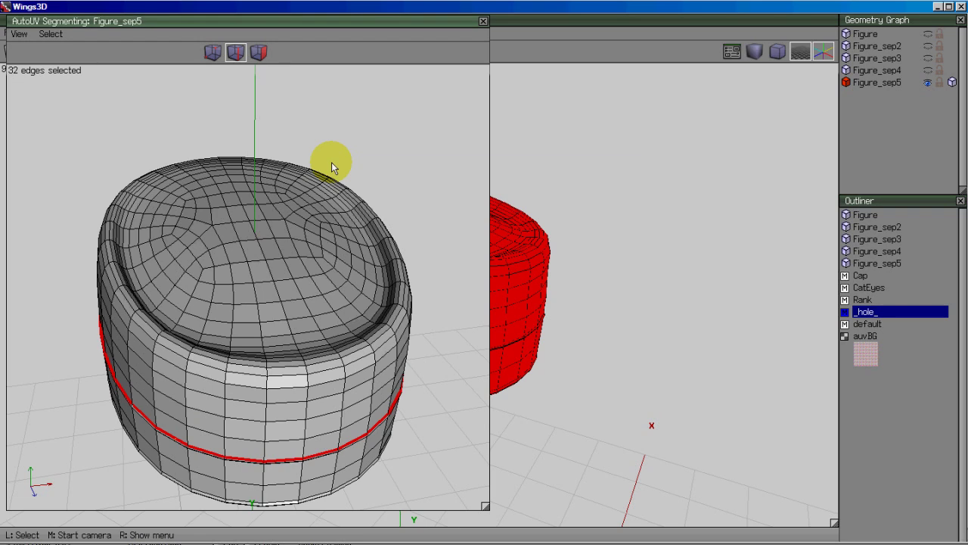
middle_click(383, 202)
left_click(476, 276)
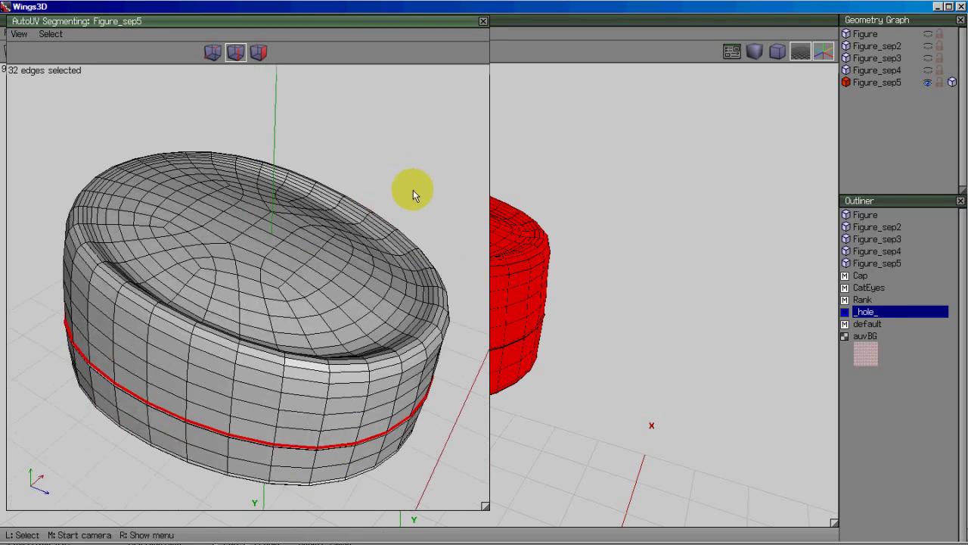
key("space")
middle_click(413, 189)
left_click(480, 275)
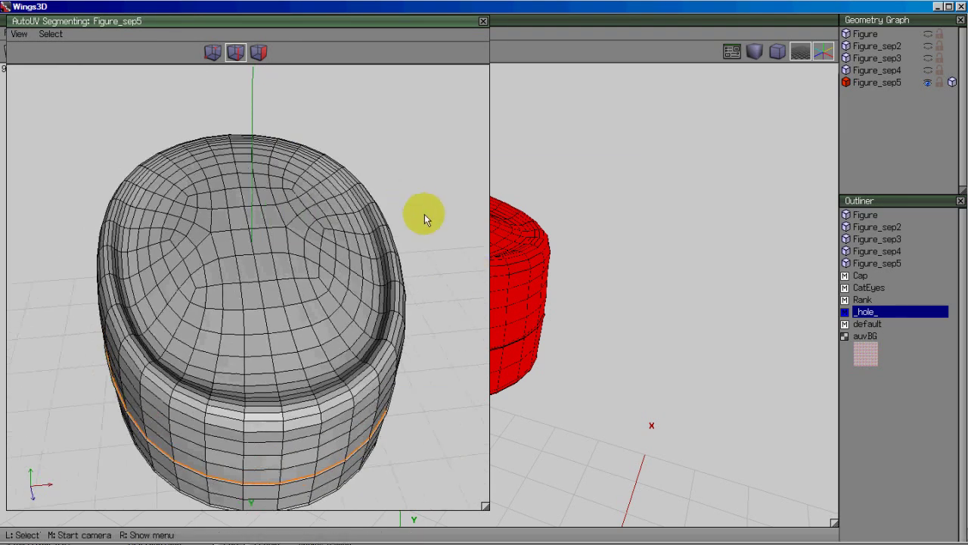
middle_click(424, 218)
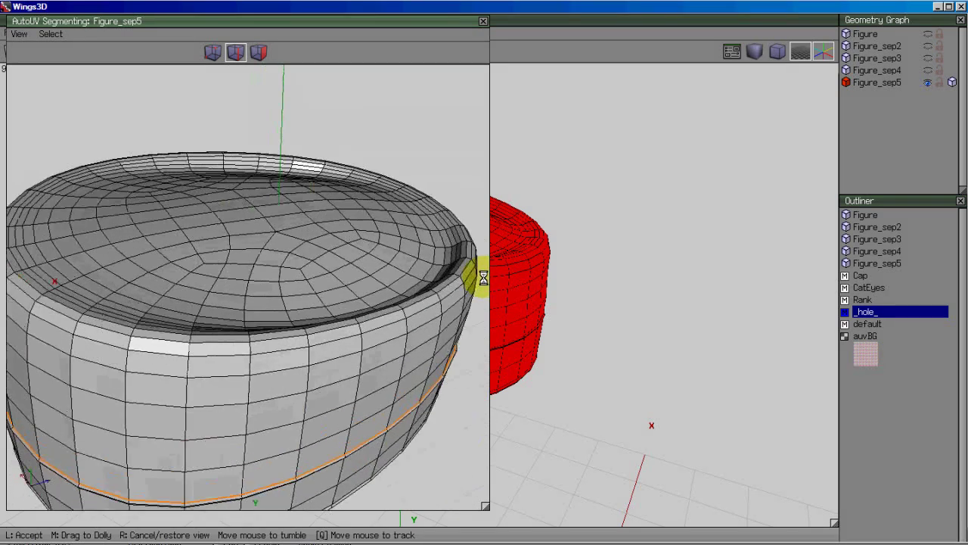
left_click(483, 277)
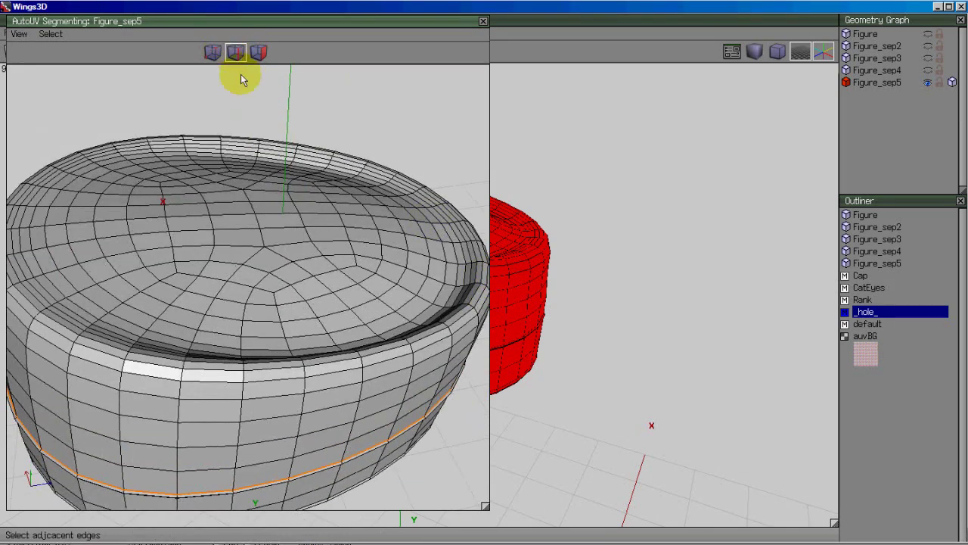
Step: Mark the complete edge loop around the crown's top rim for cut and clear the selection
left_click(266, 369)
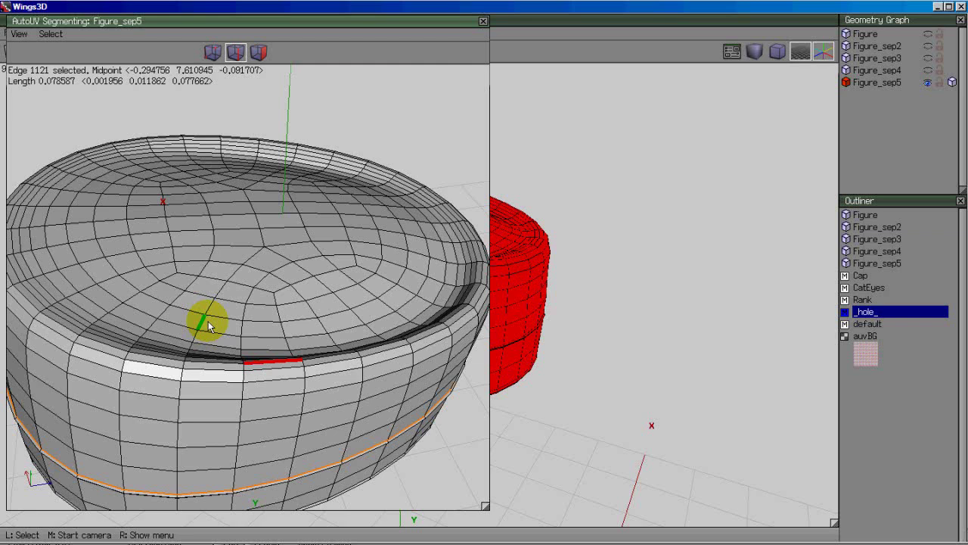
middle_click(205, 320)
left_click(478, 274)
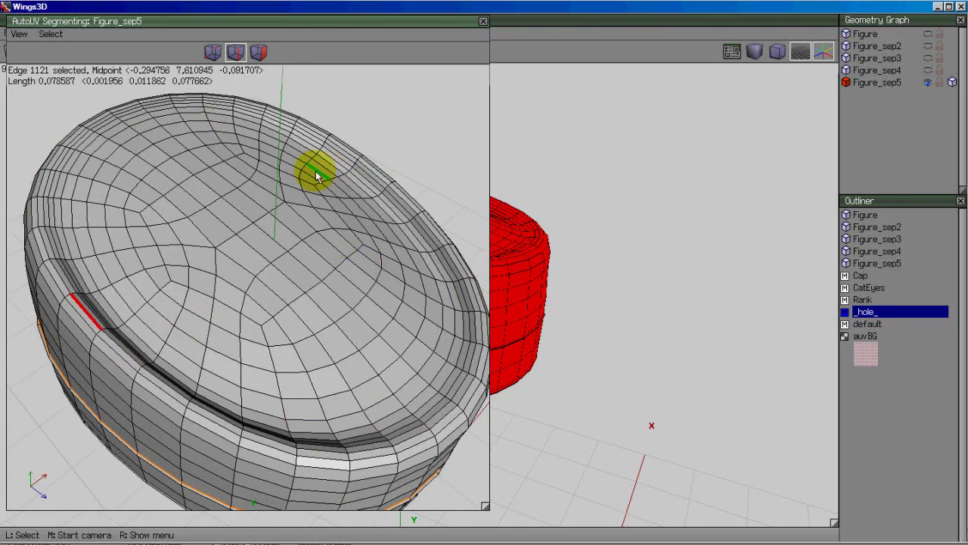
key("l")
middle_click(359, 199)
left_click(478, 276)
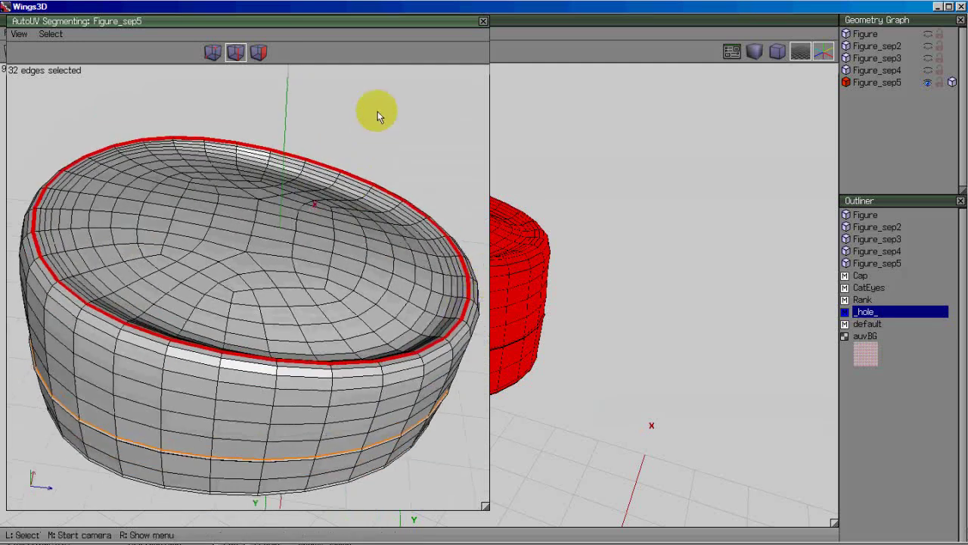
right_click(378, 115)
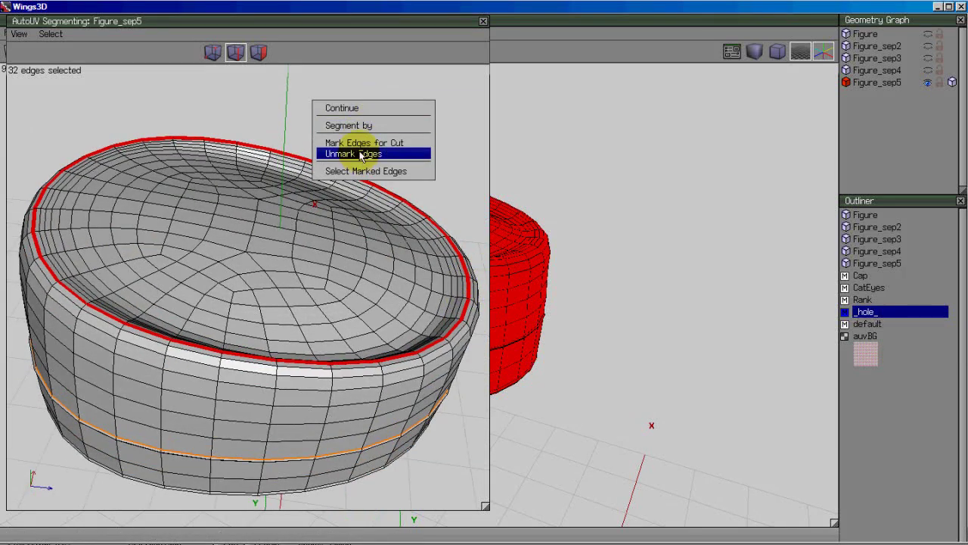
left_click(374, 143)
middle_click(417, 178)
left_click(417, 202)
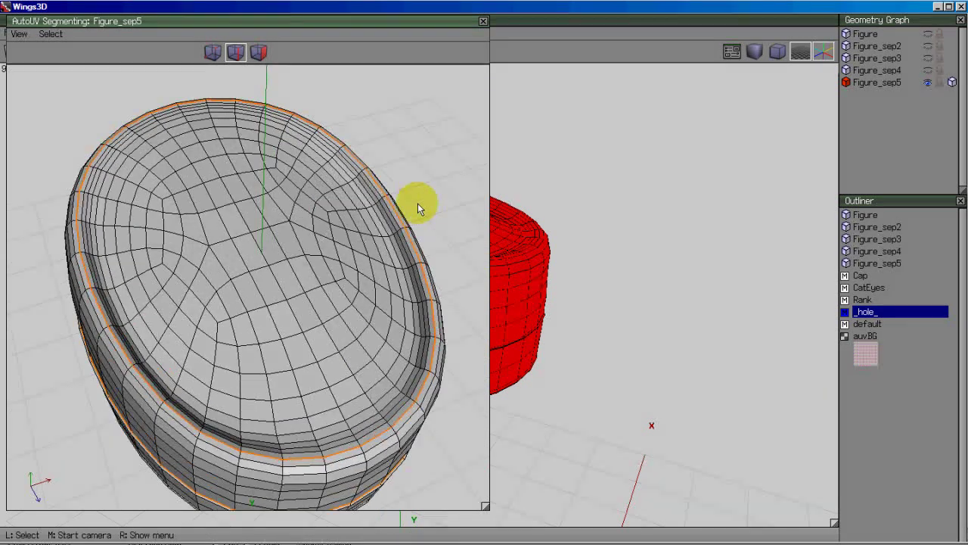
middle_click(417, 202)
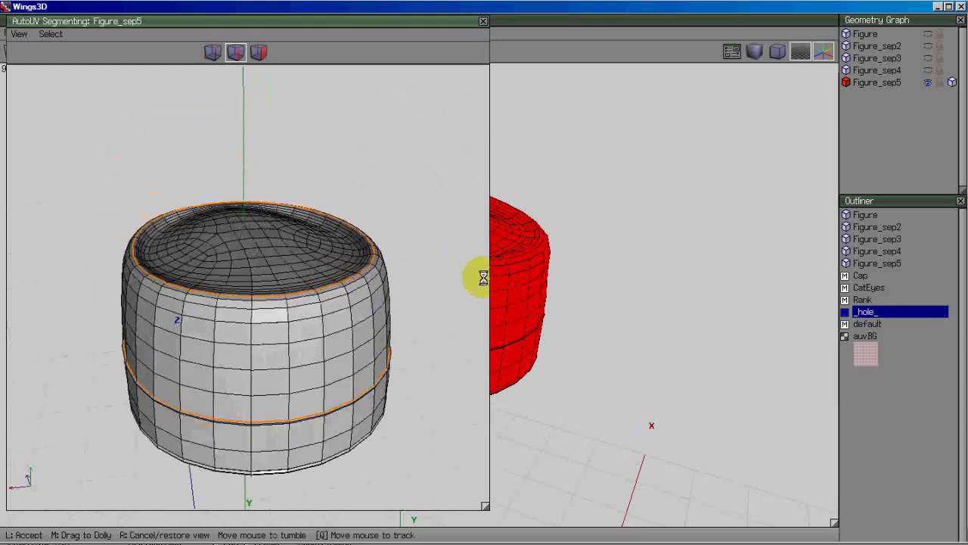
left_click(483, 278)
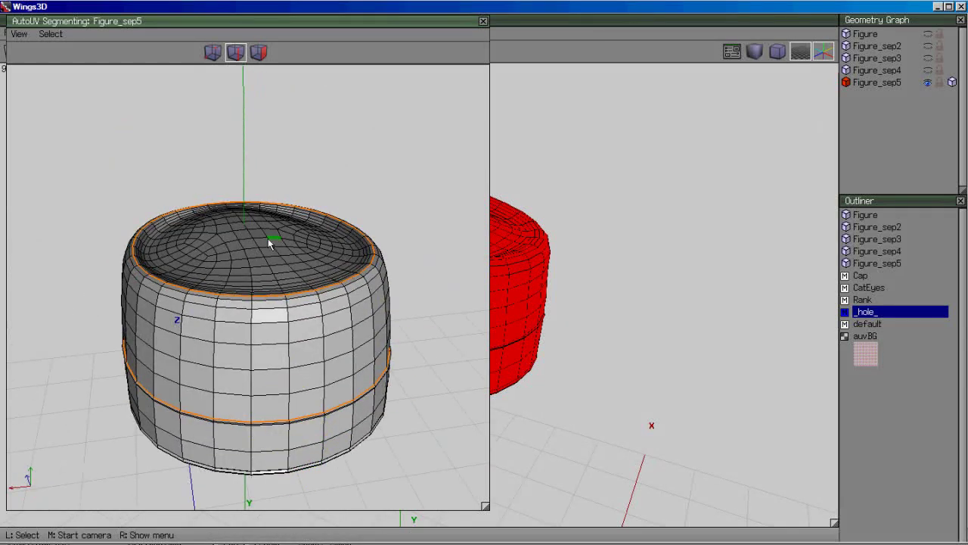
left_click(288, 445)
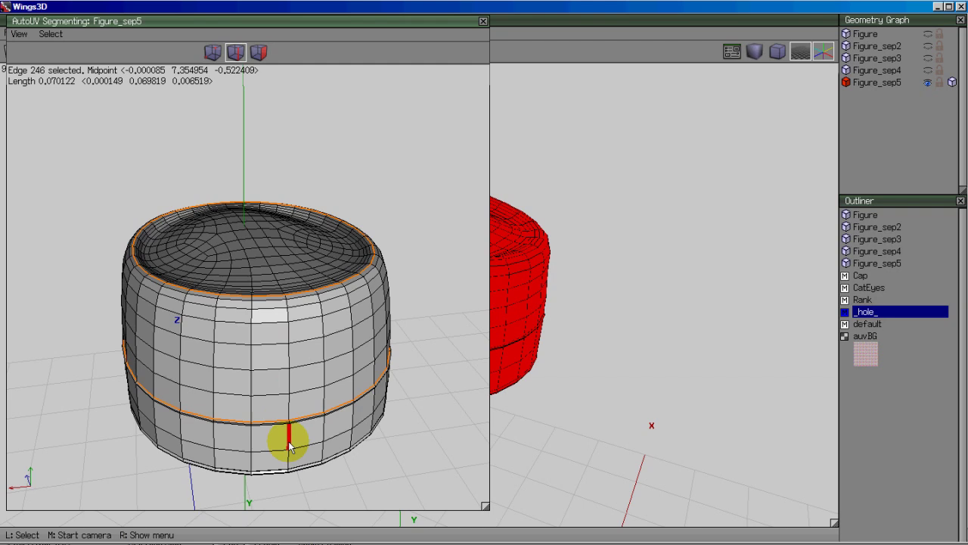
middle_click(398, 417)
left_click(476, 275)
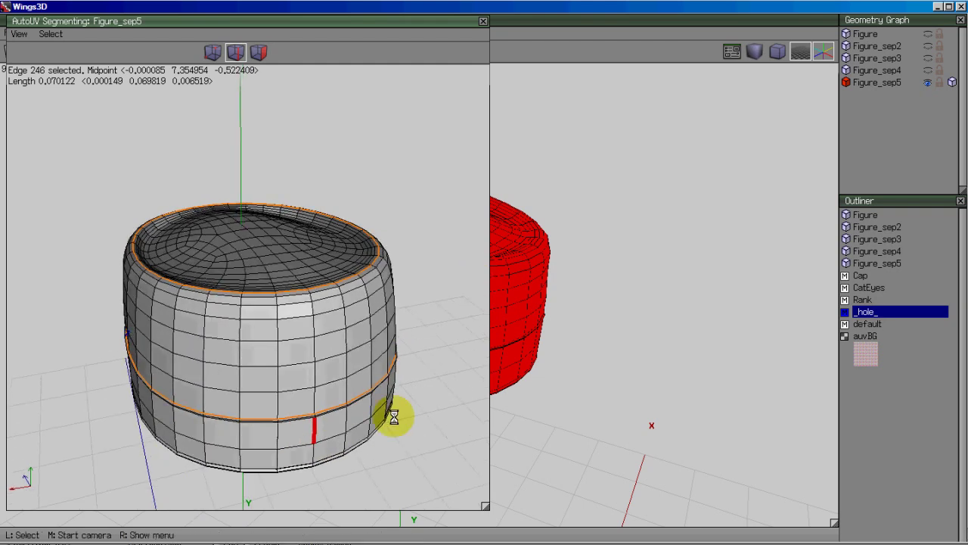
key("l")
middle_click(395, 422)
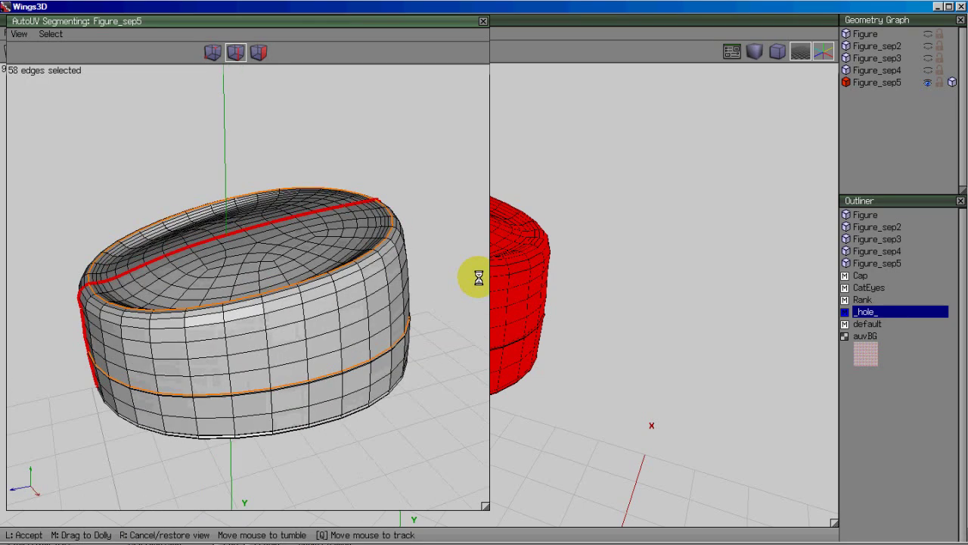
left_click(416, 275)
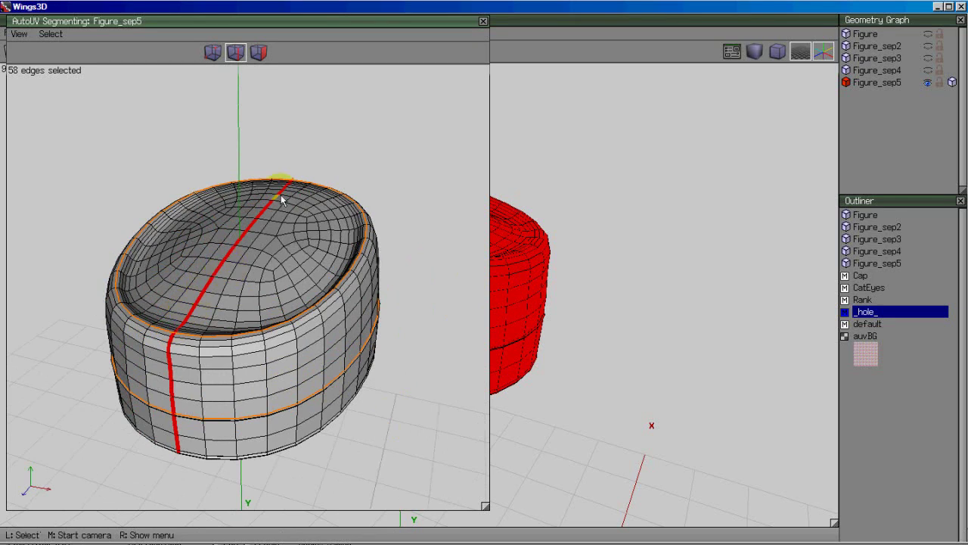
middle_click(202, 335)
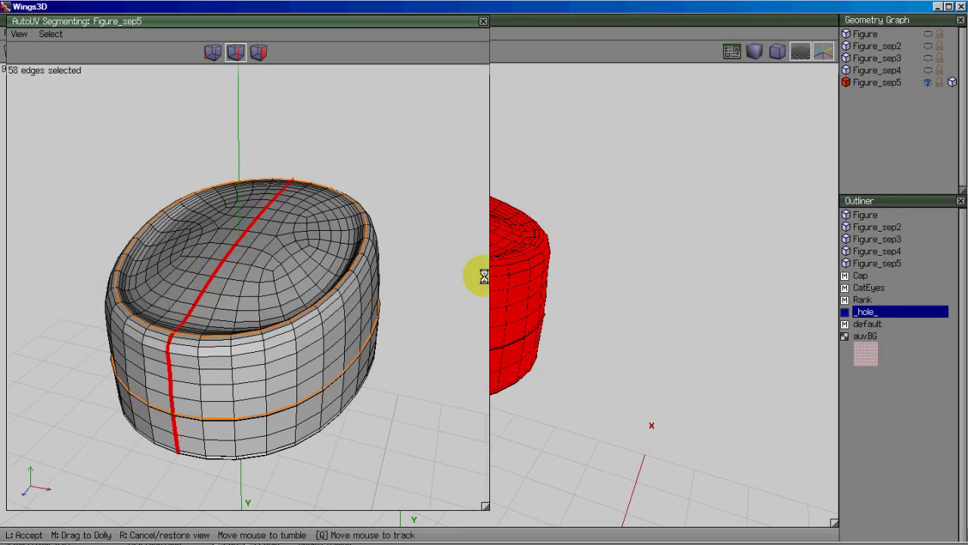
left_click(255, 239)
left_click(257, 240)
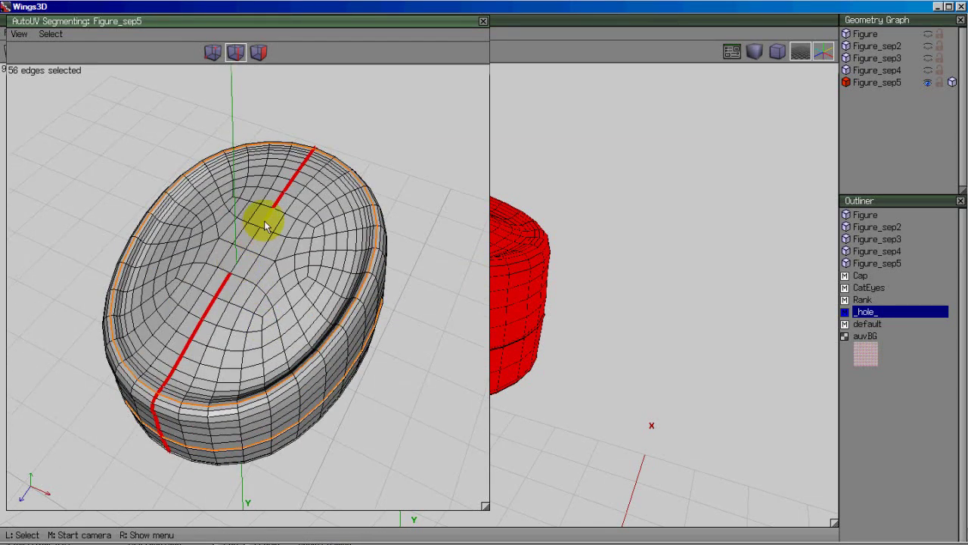
left_click(264, 222)
left_click(279, 204)
middle_click(301, 283)
left_click(484, 278)
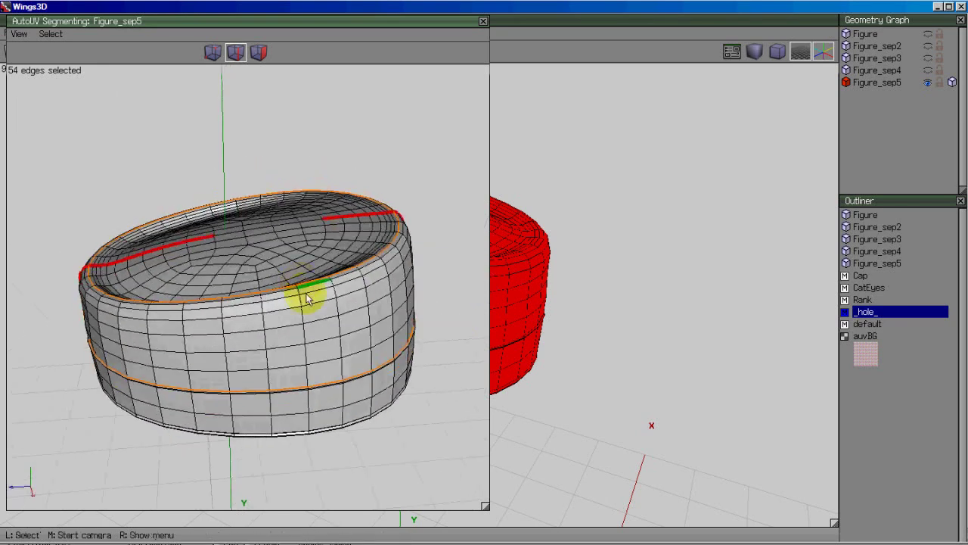
middle_click(482, 276)
left_click(313, 314)
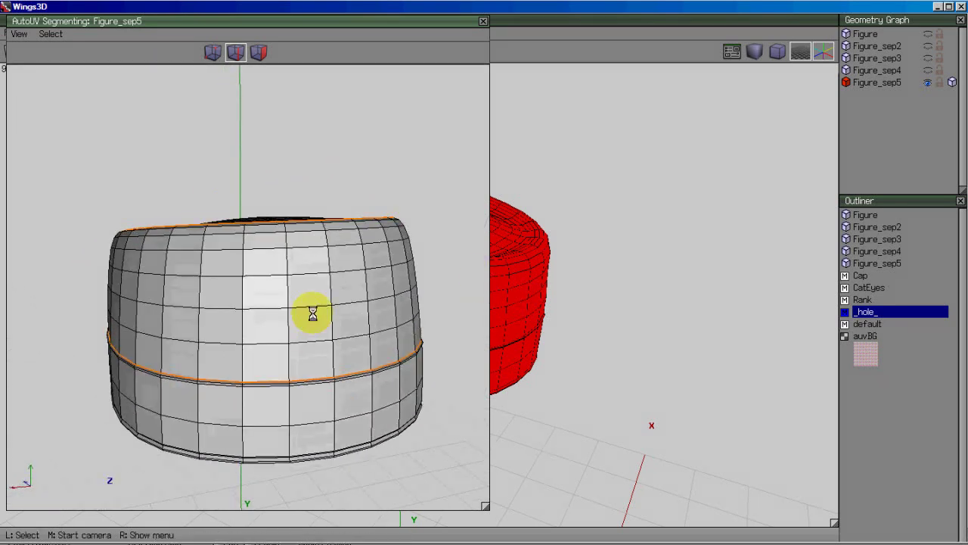
Step: Mark the vertical line of edges at one end of the crown, from the top-rim seam to the lower edge, for cut
middle_click(315, 362)
left_click(482, 276)
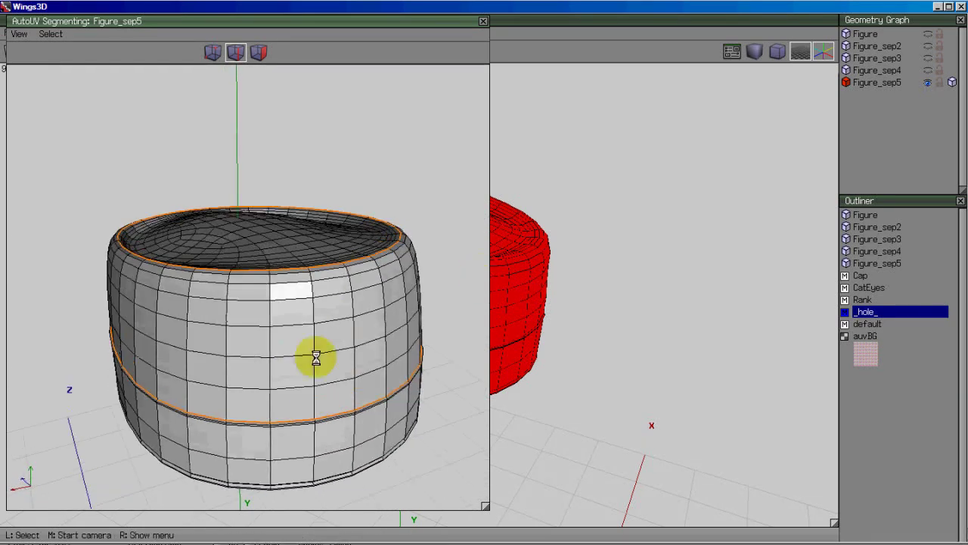
left_click(354, 441)
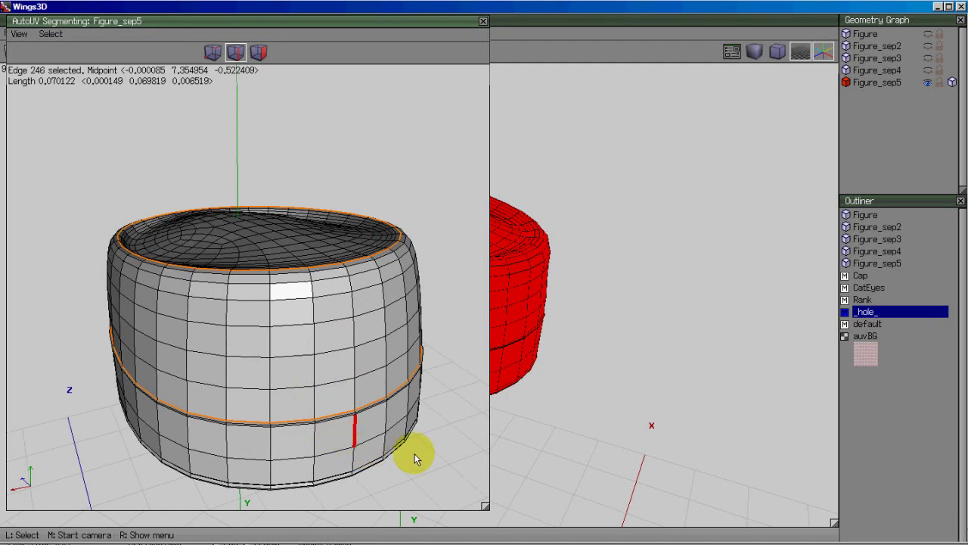
key("F6")
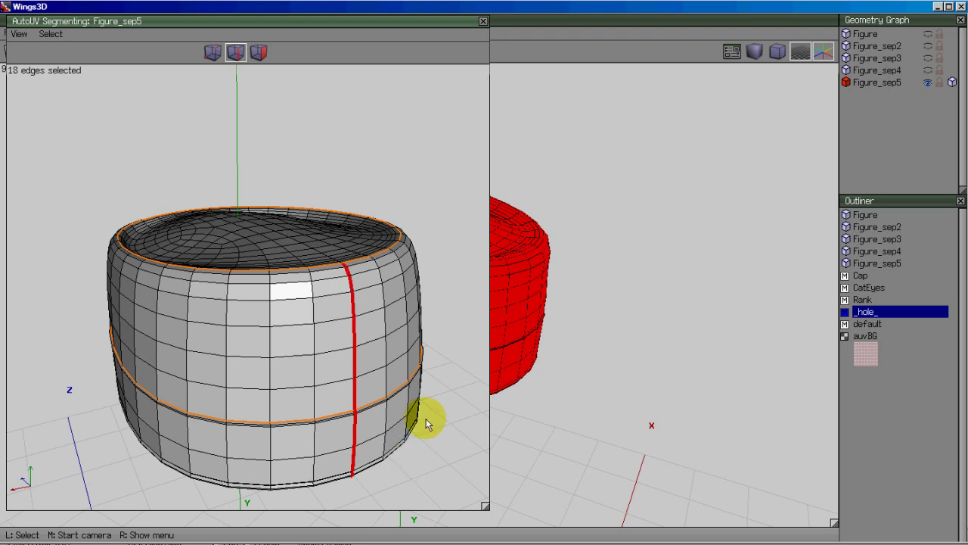
middle_click(425, 423)
left_click(471, 270)
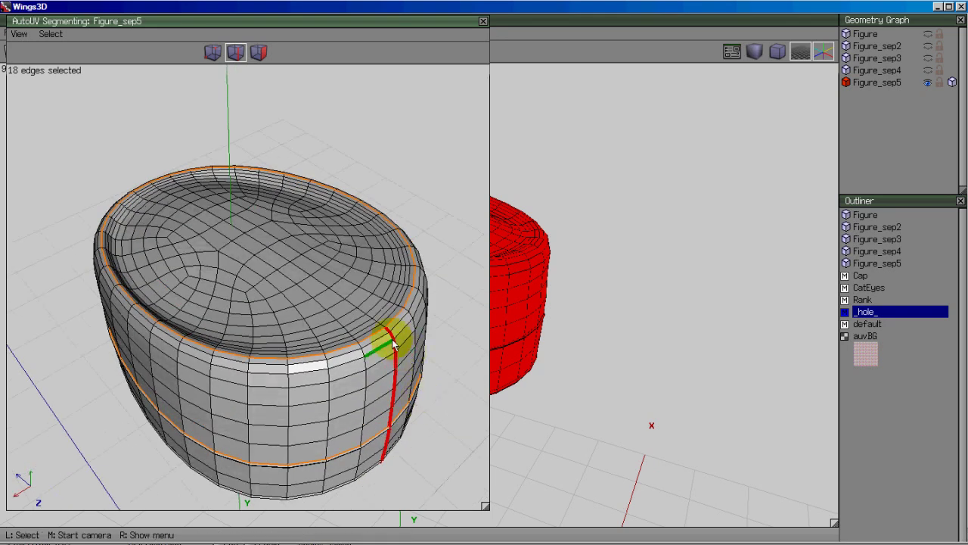
right_click(374, 134)
left_click(358, 161)
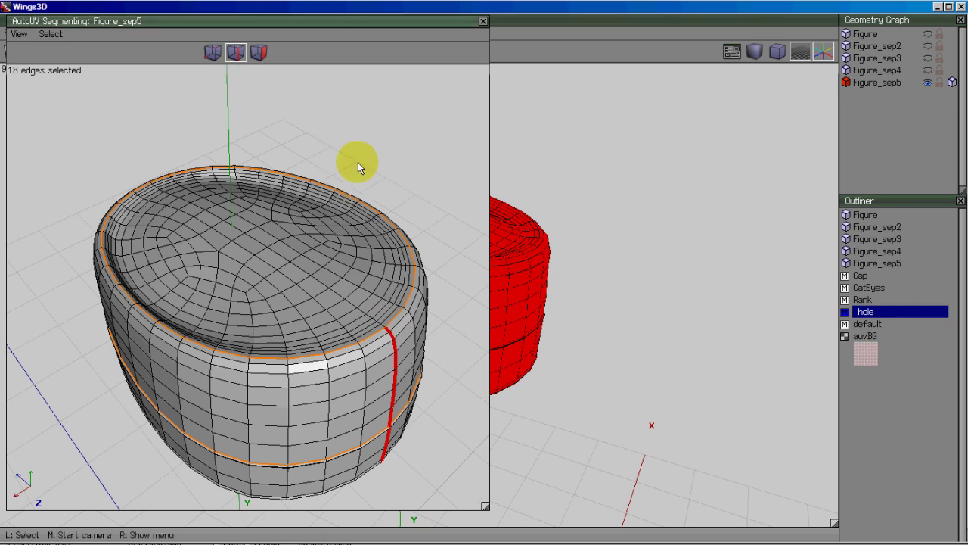
middle_click(358, 162)
left_click(482, 275)
Step: Mark the vertical edges between the lower-band seam and top-rim seam at the crown's opposite end for cut and clear the selection
middle_click(383, 147)
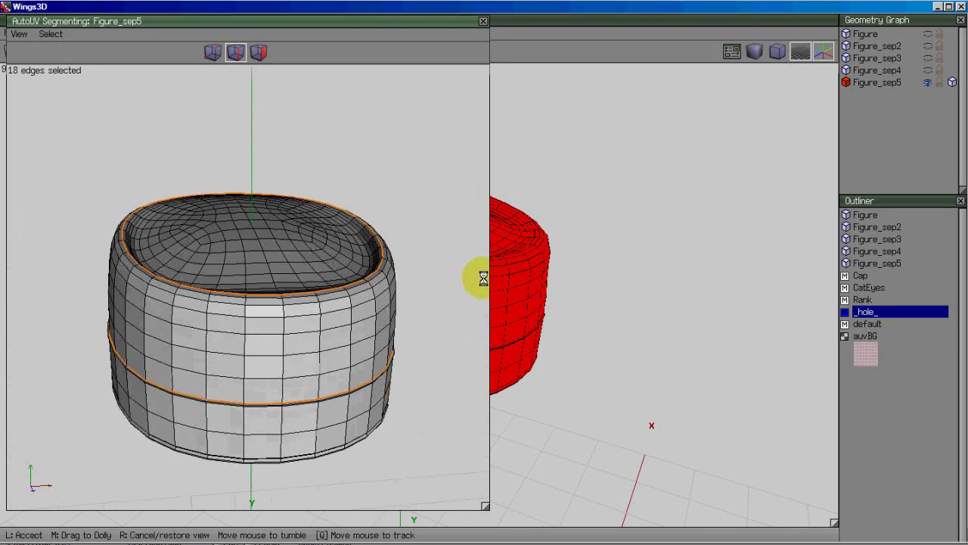
left_click(481, 275)
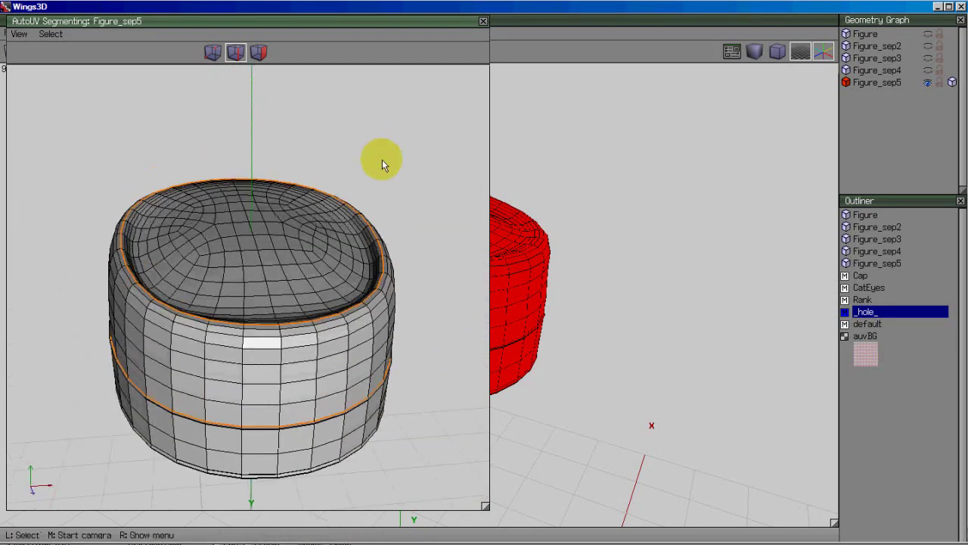
left_click(278, 464)
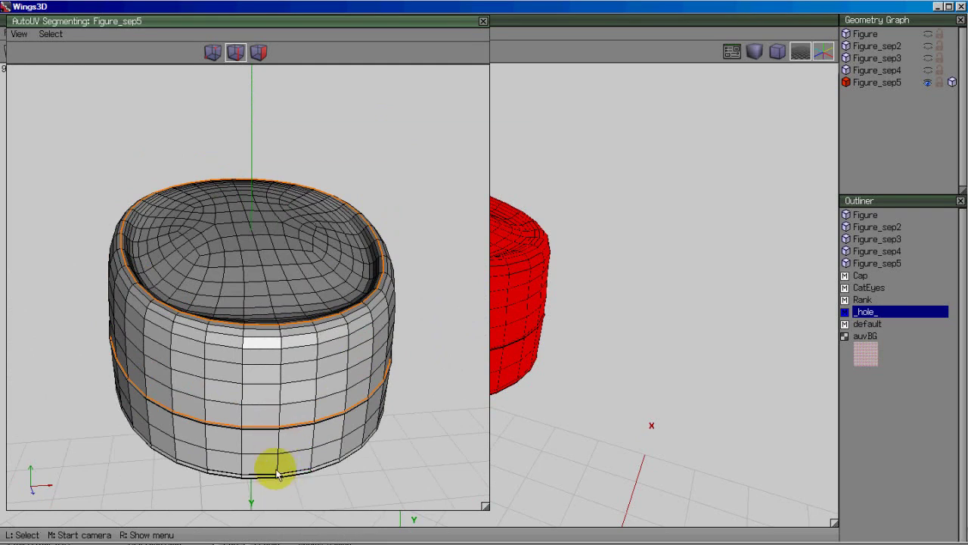
left_click(278, 428)
left_click(281, 395)
left_click(283, 369)
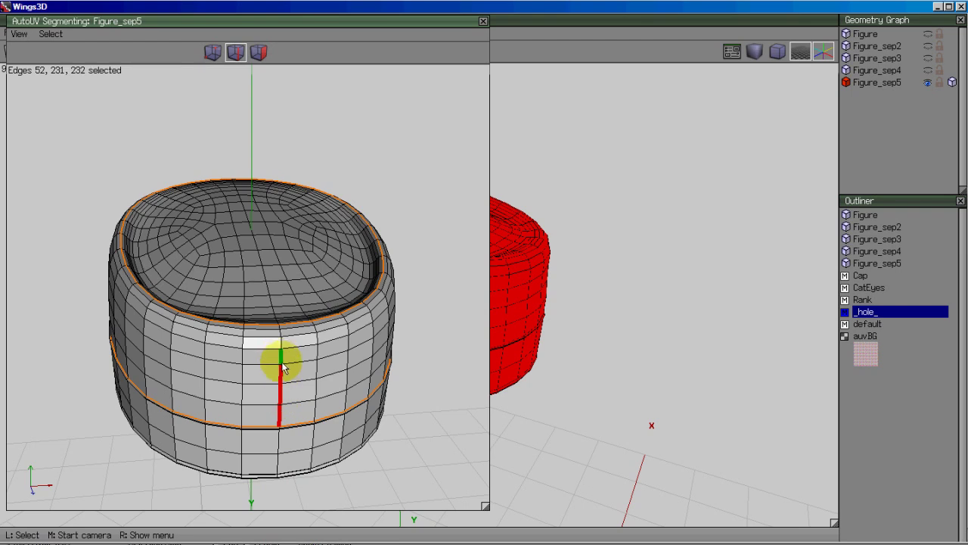
left_click(281, 356)
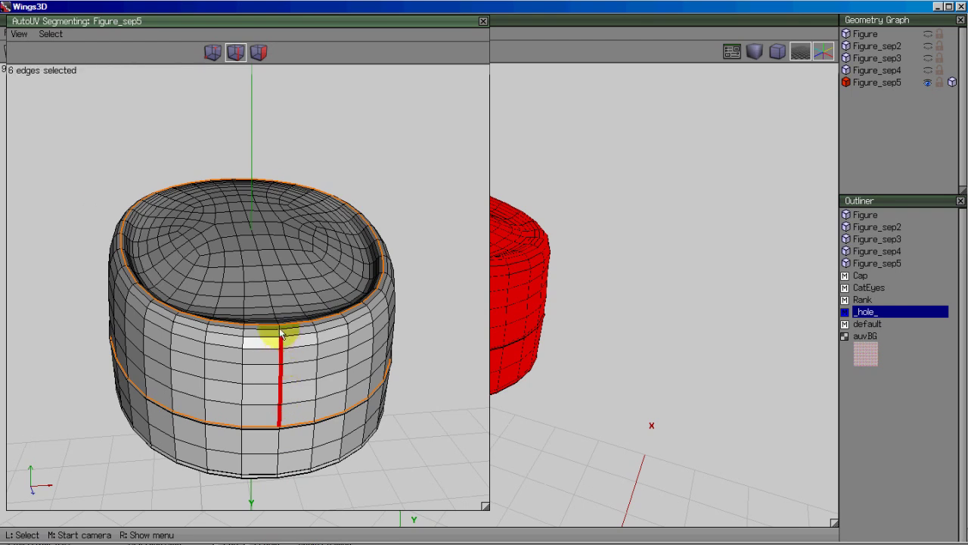
middle_click(288, 348)
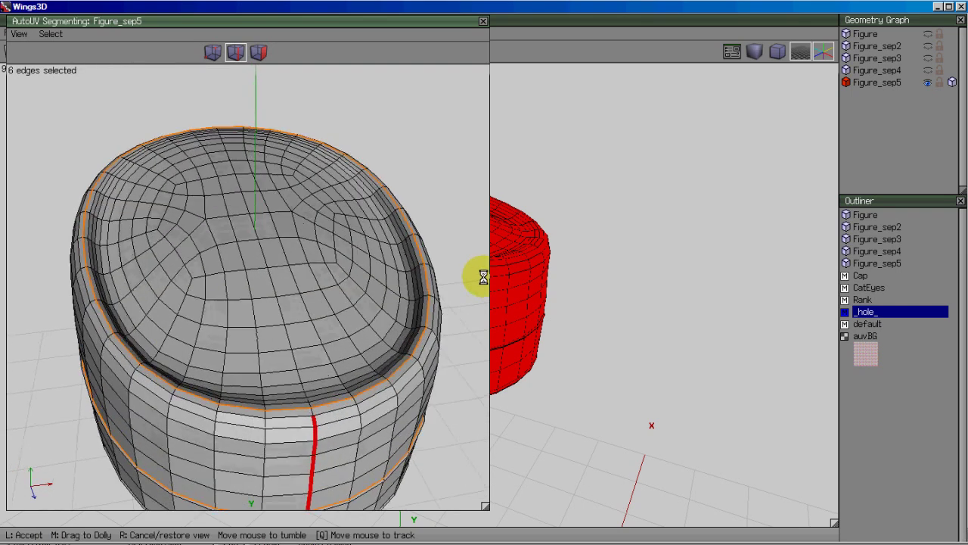
left_click(479, 277)
left_click(314, 415)
scroll(348, 409, "down", 4)
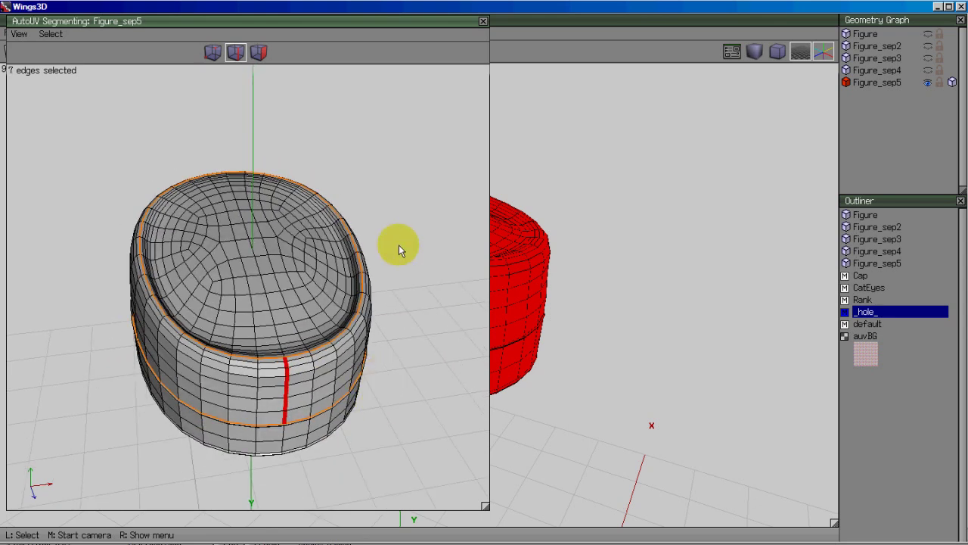
right_click(399, 244)
left_click(383, 279)
middle_click(411, 179)
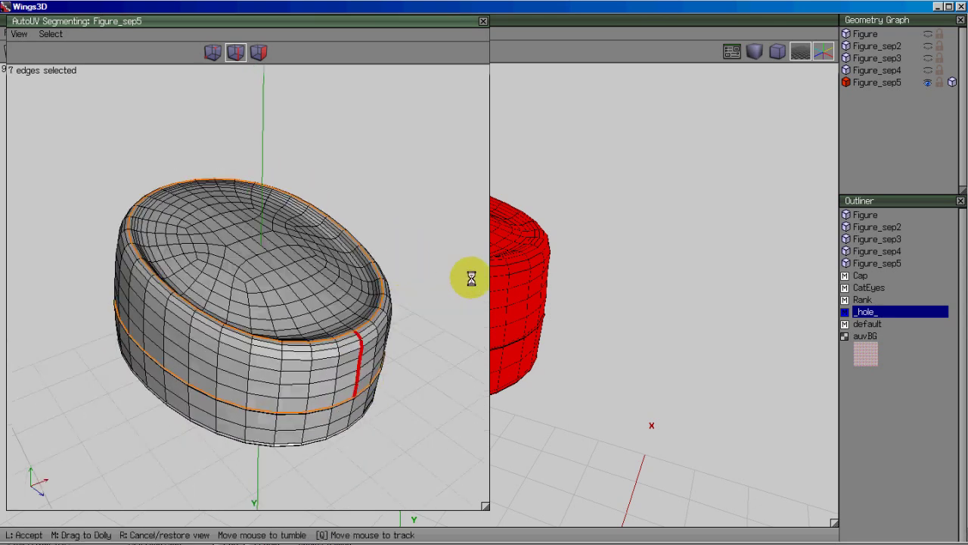
left_click(480, 277)
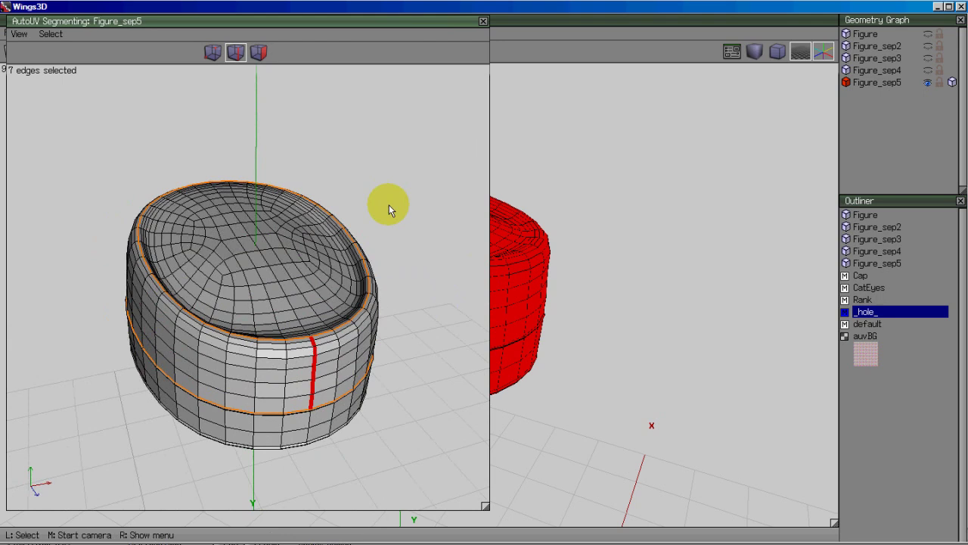
key("space")
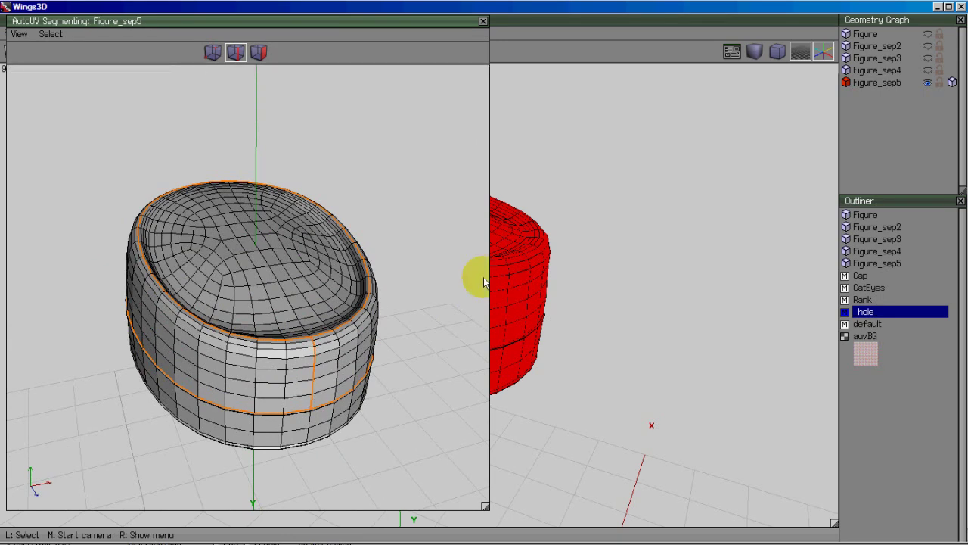
Step: Continue from segmenting to generate the crown's UV charts from the marked seams
middle_click(484, 281)
left_click(480, 277)
right_click(403, 143)
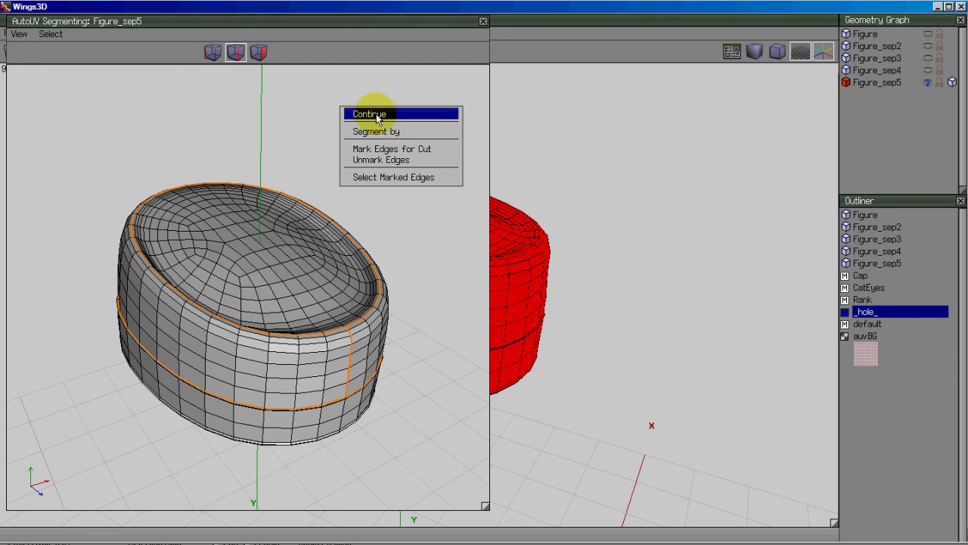
left_click(370, 113)
left_click(346, 108)
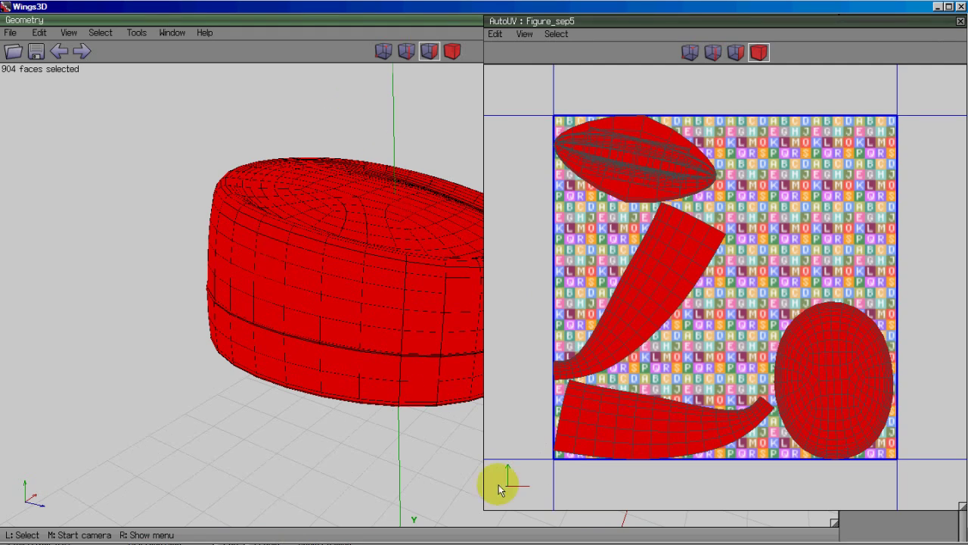
Step: Narrow the Geometry window to fit beside the AutoUV window and clear the face selection to inspect the crown's test texture
left_click(833, 524)
left_click_drag(832, 524, 479, 523)
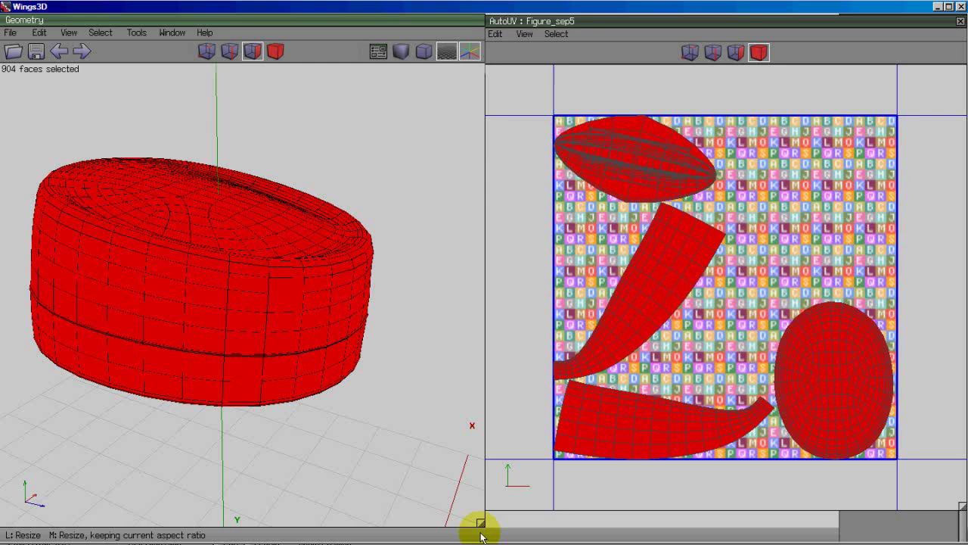
middle_click(334, 214)
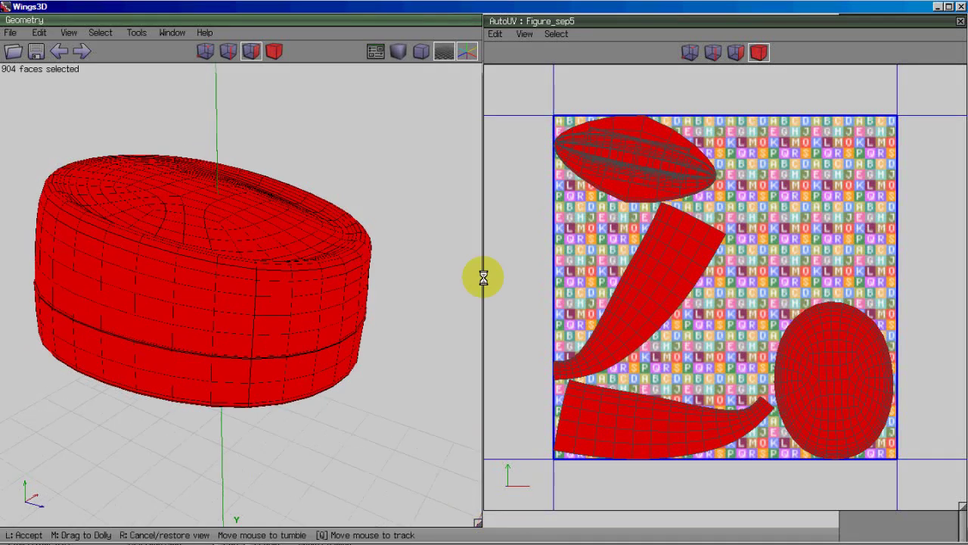
left_click(484, 277)
key("space")
middle_click(486, 274)
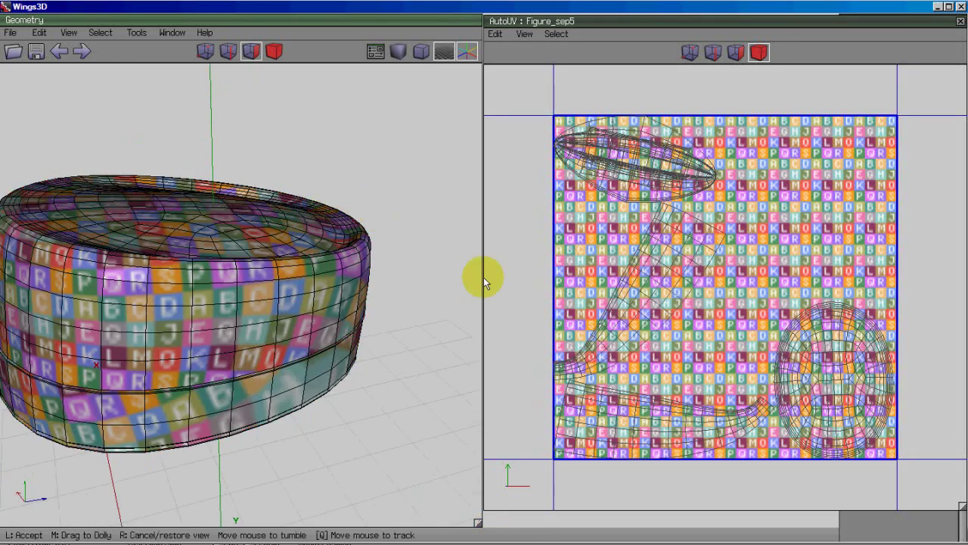
left_click(486, 275)
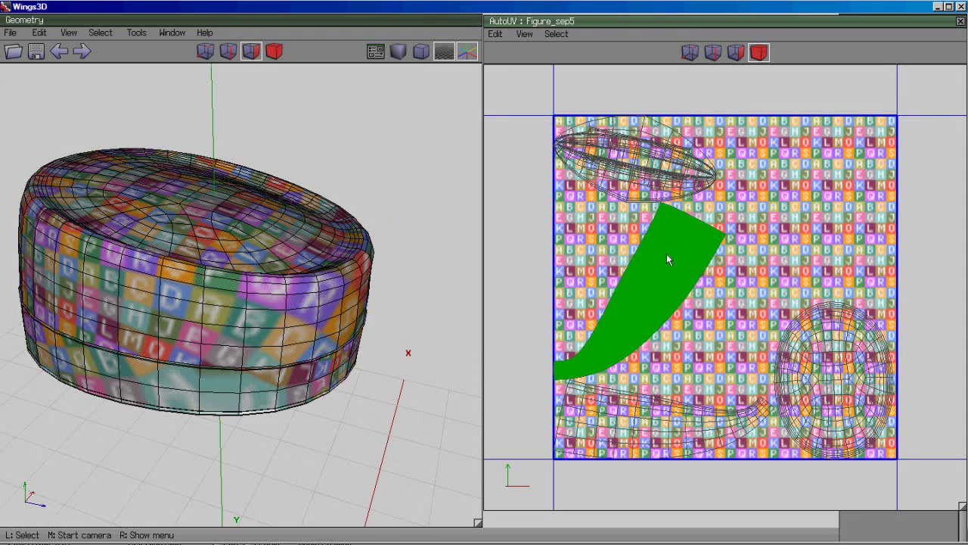
Step: Select the UV chart of the crown's top surface and rotate it slightly
middle_click(478, 275)
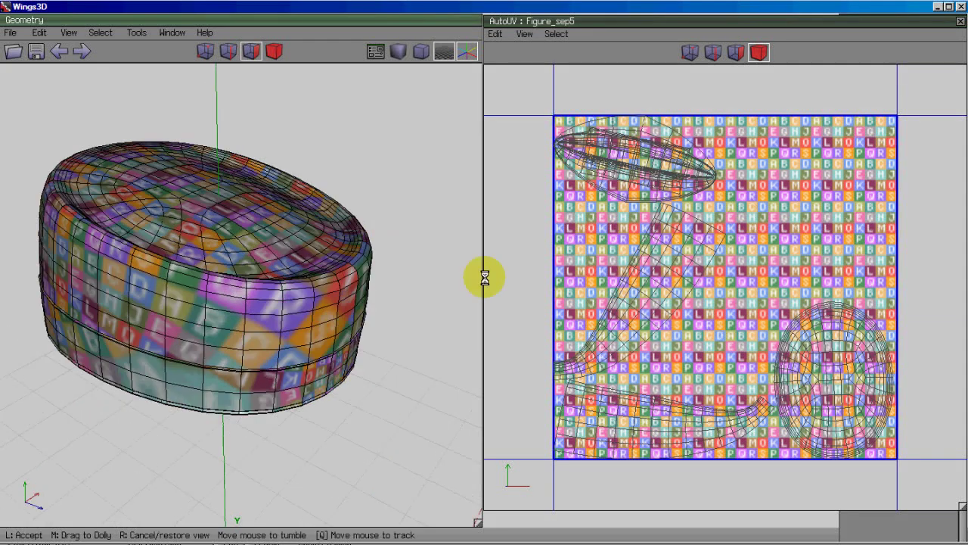
left_click(437, 277)
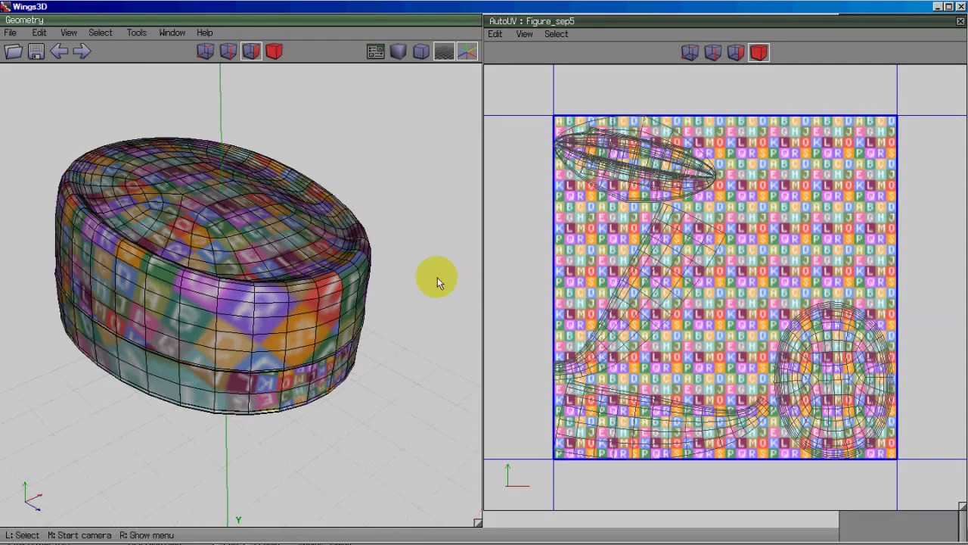
left_click(816, 386)
right_click(786, 221)
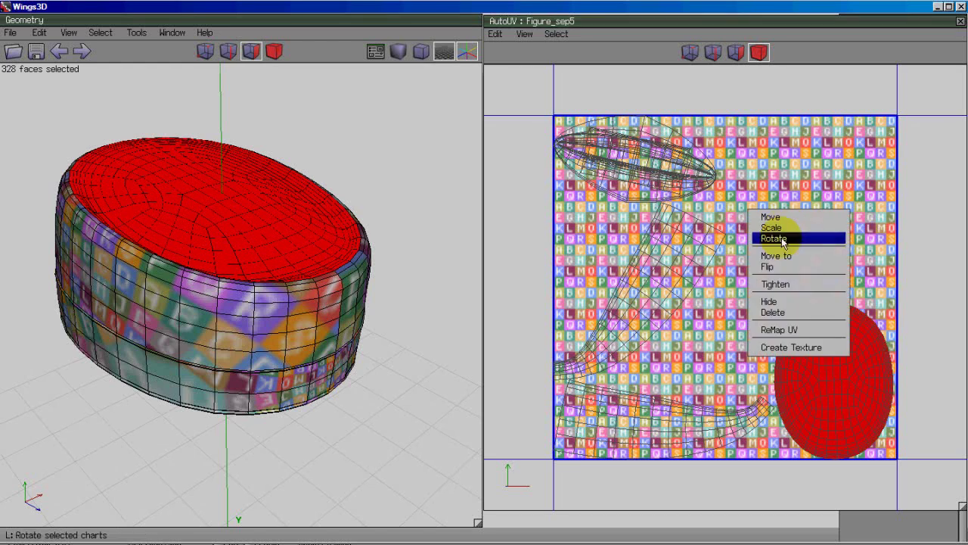
left_click(782, 239)
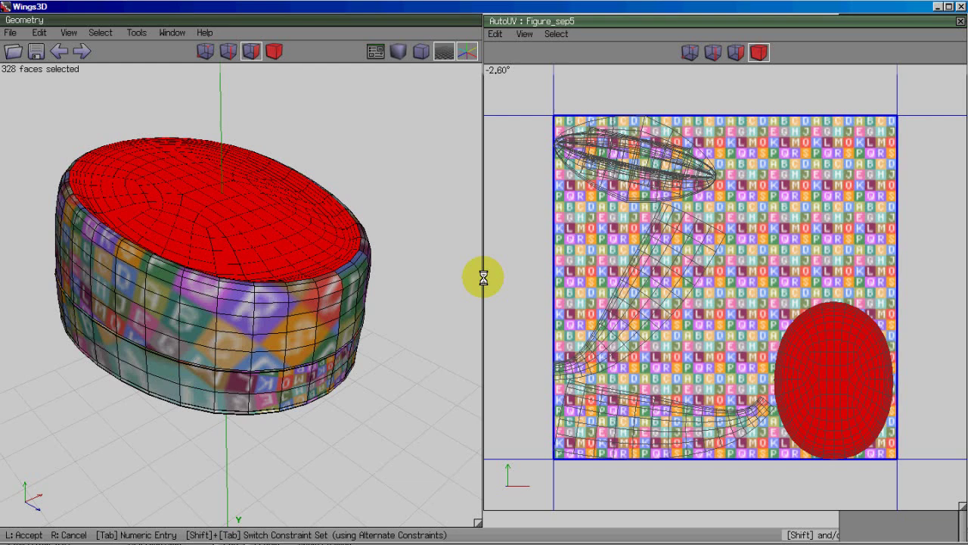
left_click(484, 278)
Step: Move the crown top's UV chart outside the texture square, beside its upper-right corner, and clear the selection
right_click(789, 210)
left_click(794, 210)
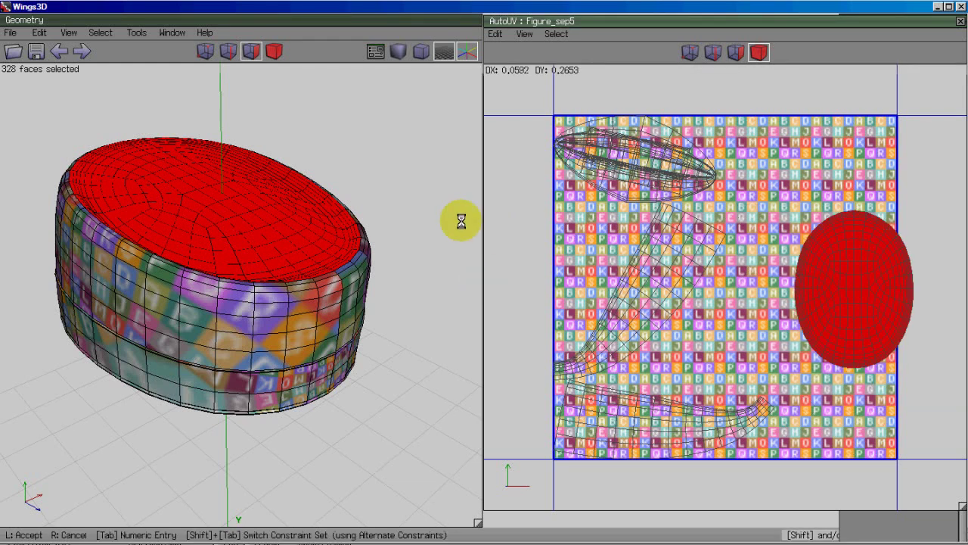
left_click(483, 277)
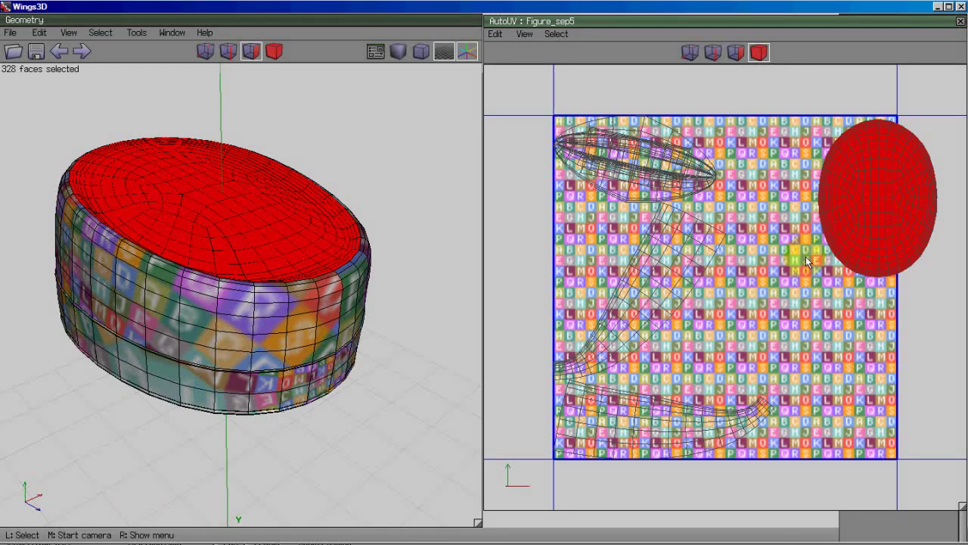
scroll(859, 225, "down", 3)
right_click(844, 240)
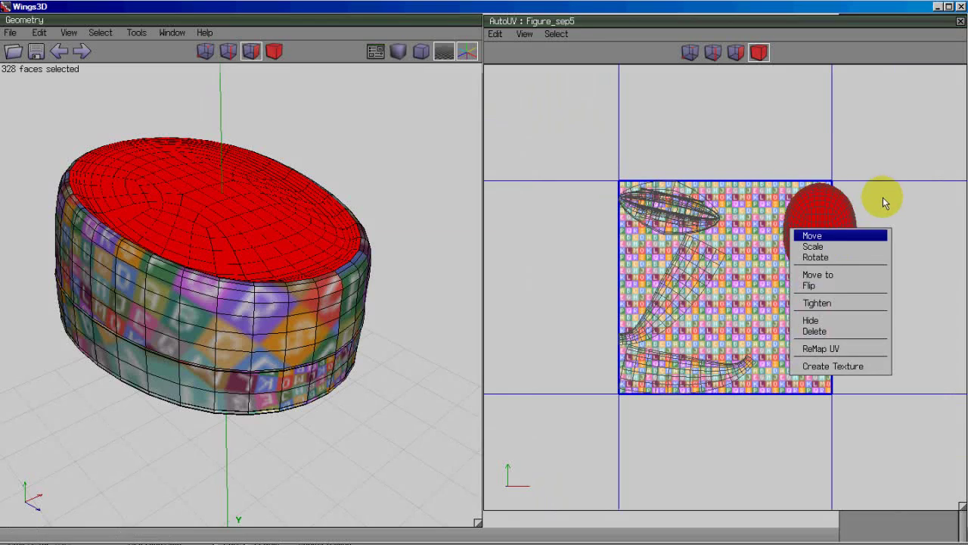
left_click(841, 239)
left_click(483, 276)
key("space")
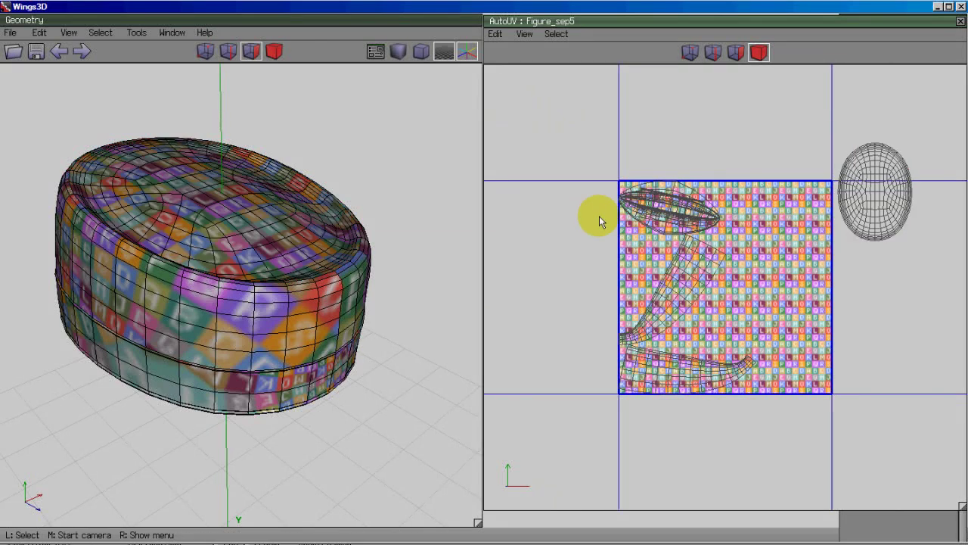
Step: Select the two curved side-wall charts to check which crown faces they cover, and clear the selection
left_click(684, 302)
left_click(673, 363)
middle_click(432, 352)
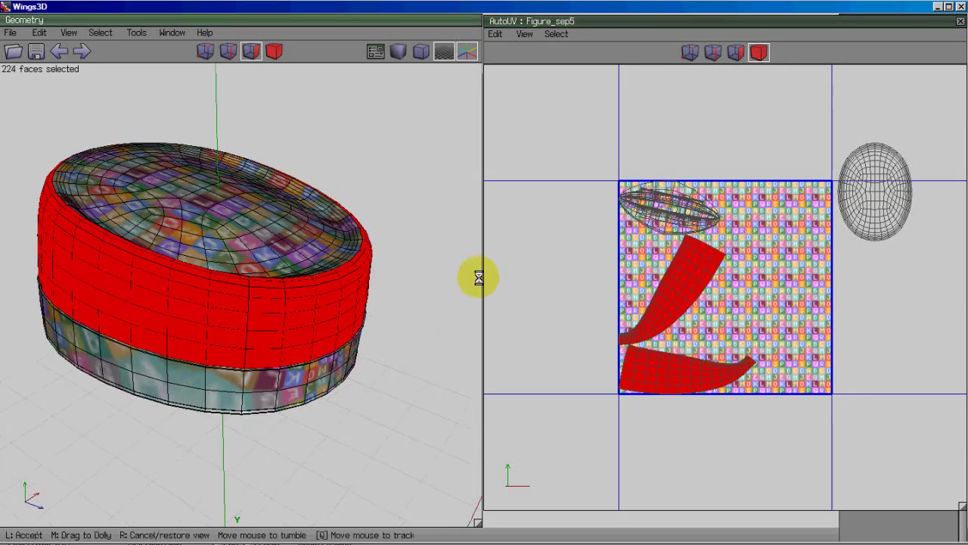
left_click(452, 346)
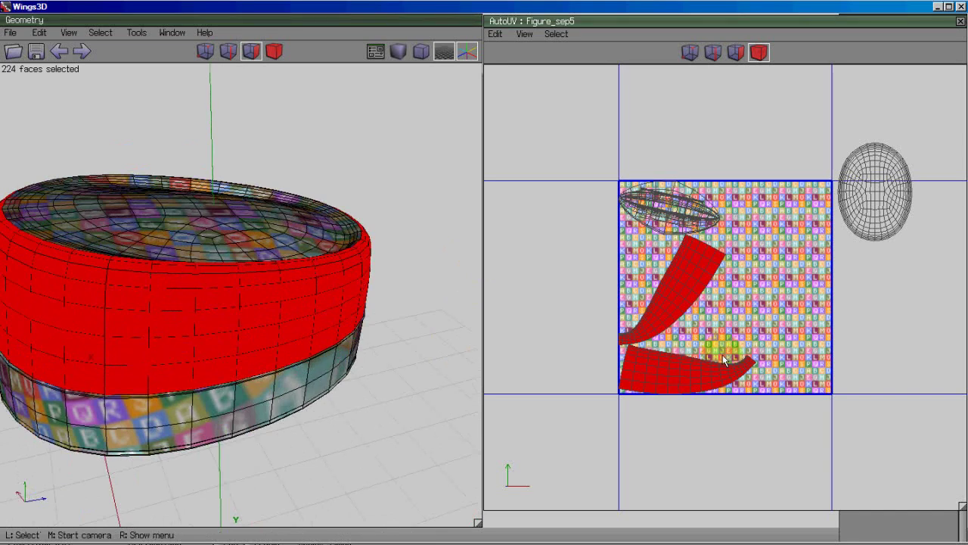
key("space")
middle_click(428, 372)
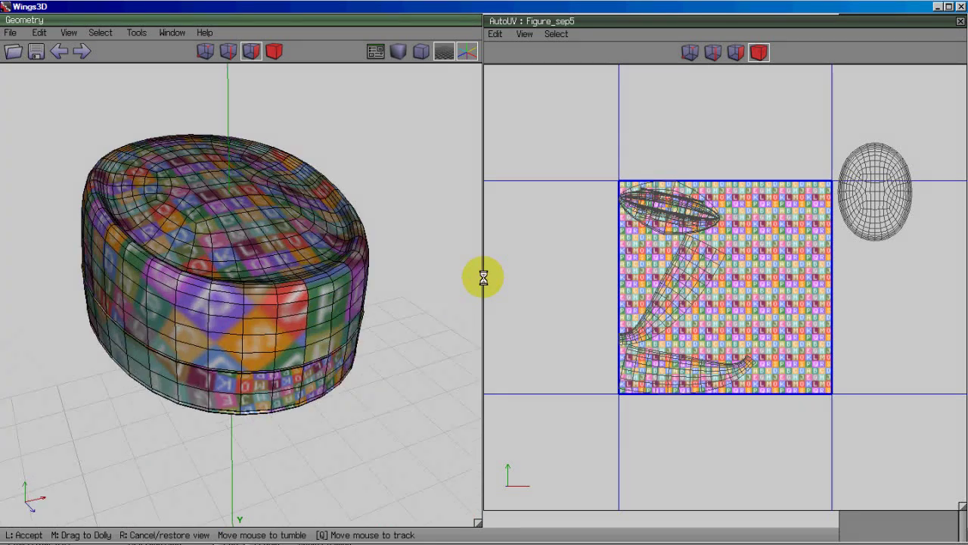
left_click(436, 367)
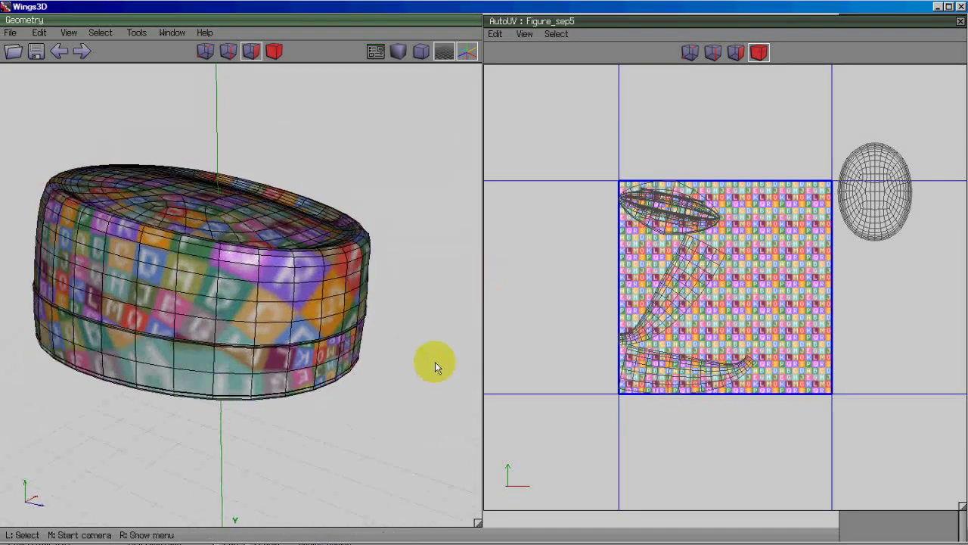
Step: Select the leaf-shaped chart to check which crown faces it covers, and clear the selection
left_click(670, 206)
middle_click(414, 242)
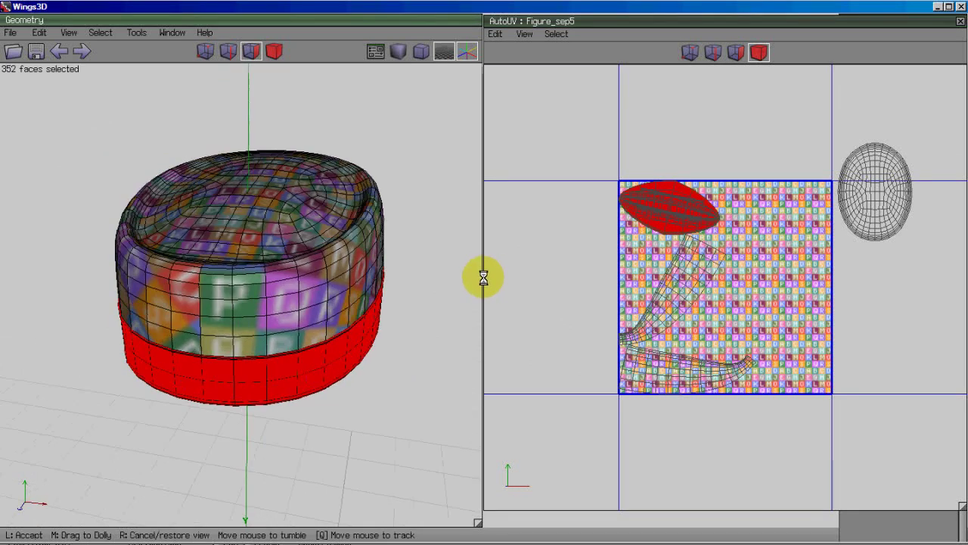
left_click(483, 277)
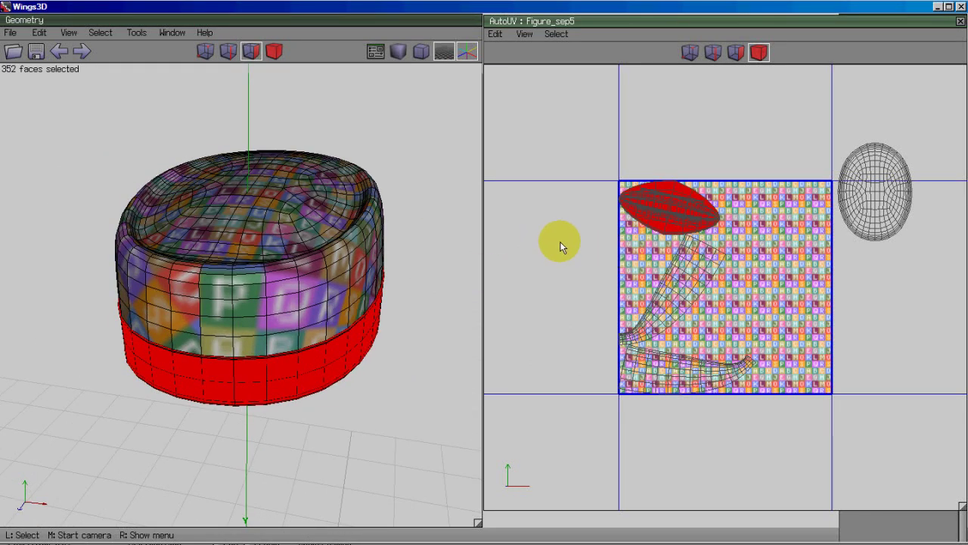
key("space")
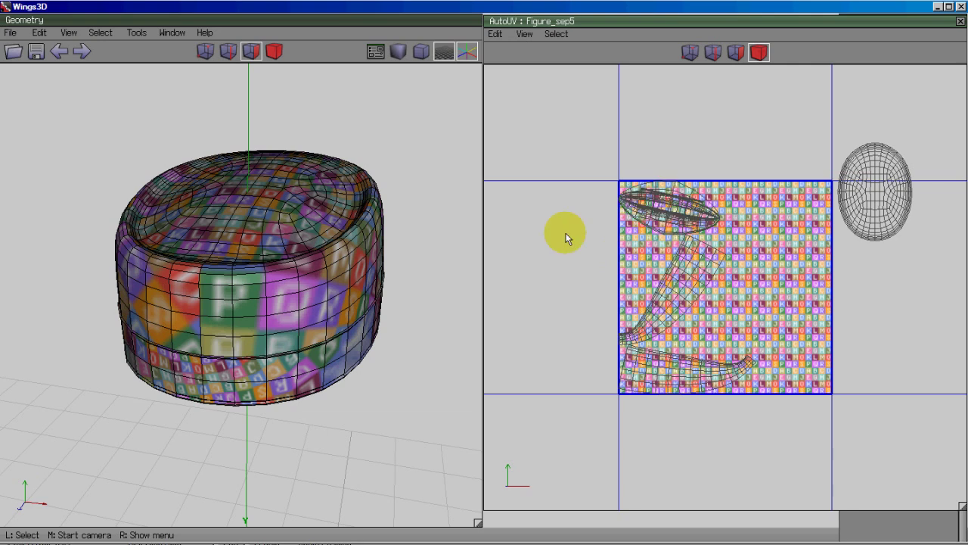
Step: Examine the test texture on the crown's side walls and lower band from several angles for distortion
middle_click(413, 312)
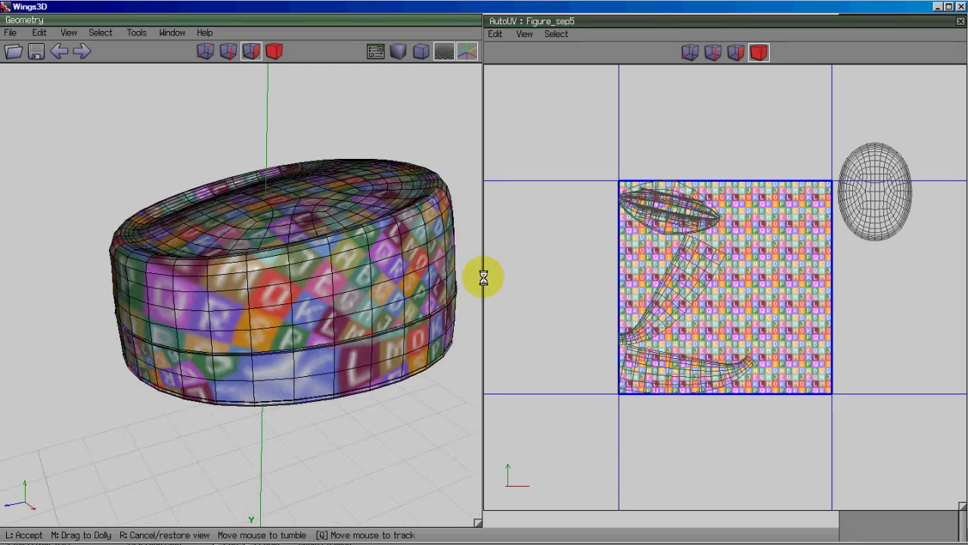
left_click(483, 277)
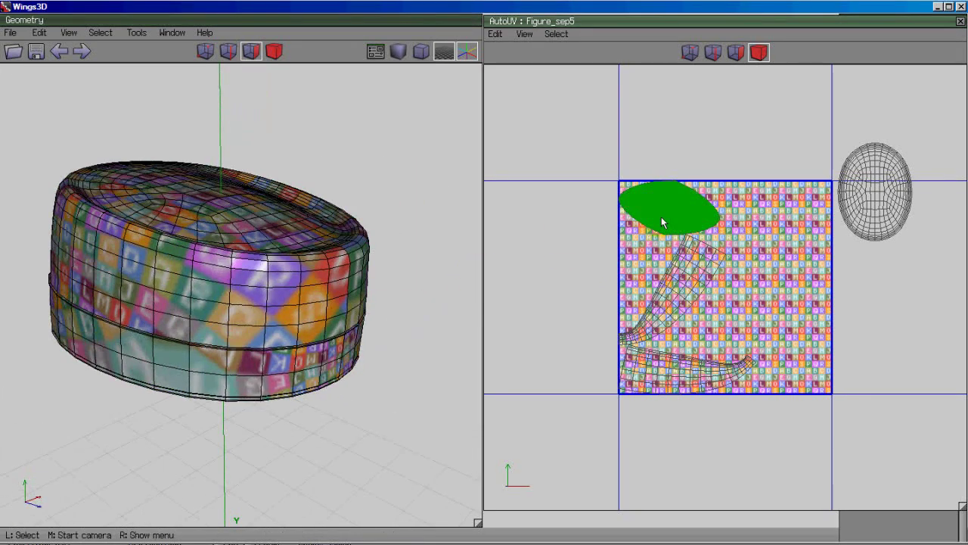
left_click(457, 265)
scroll(402, 300, "up", 1)
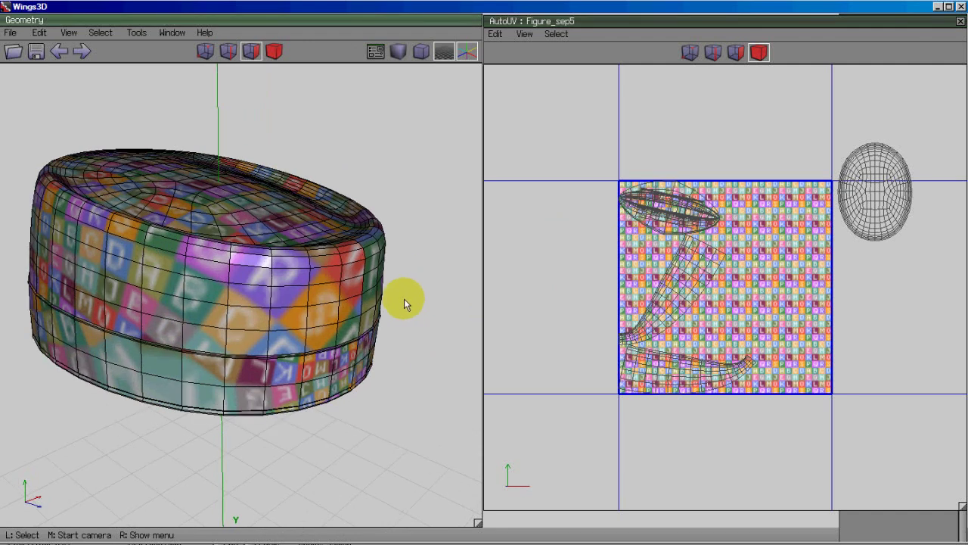
left_click(573, 244)
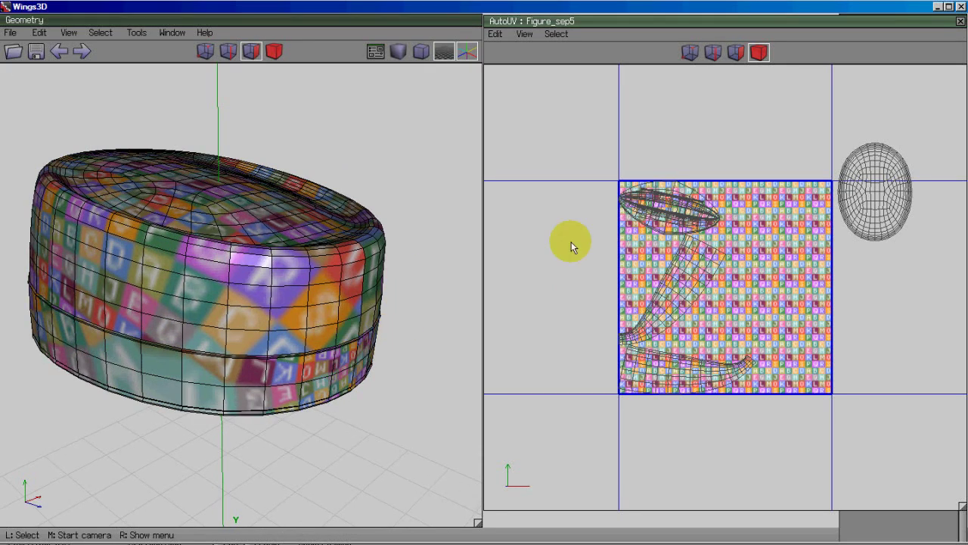
middle_click(411, 309)
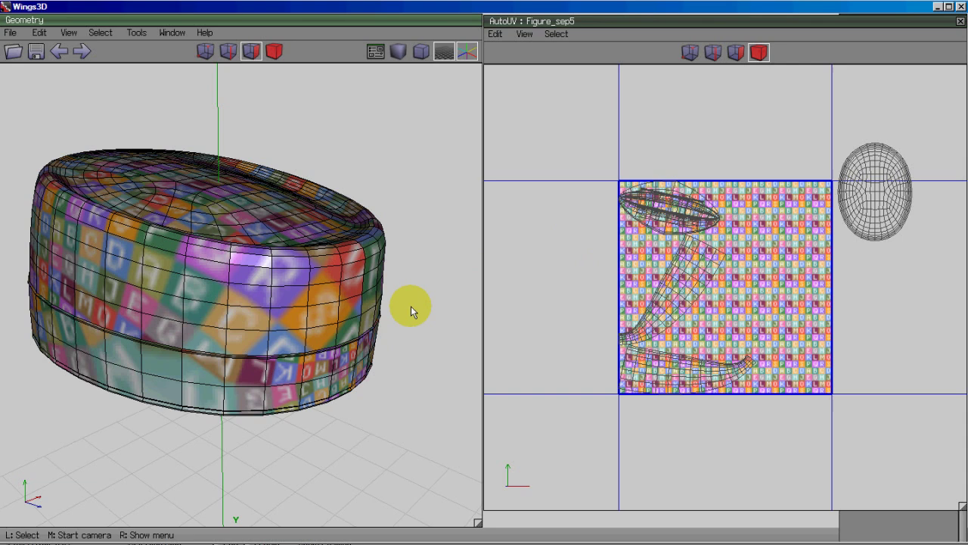
left_click(406, 302)
left_click(402, 299)
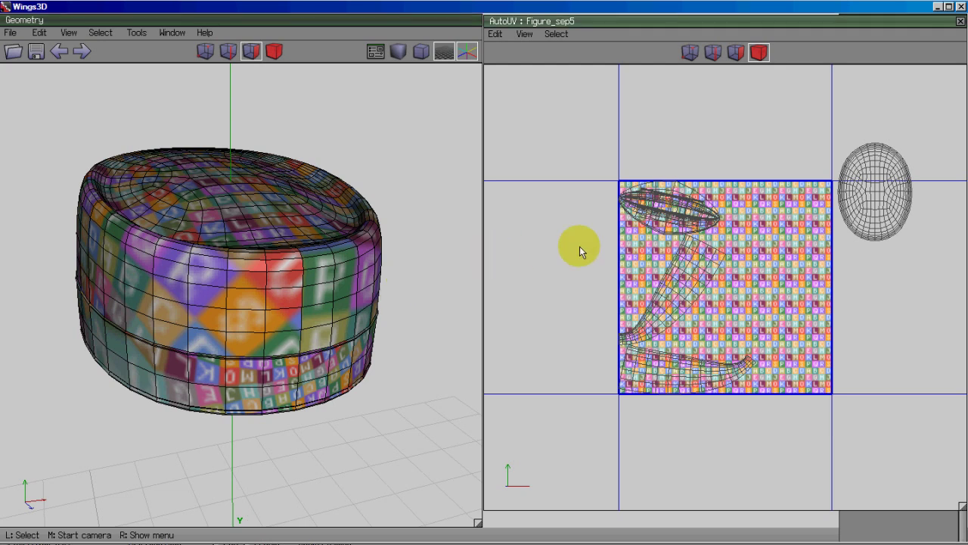
middle_click(423, 285)
left_click(421, 283)
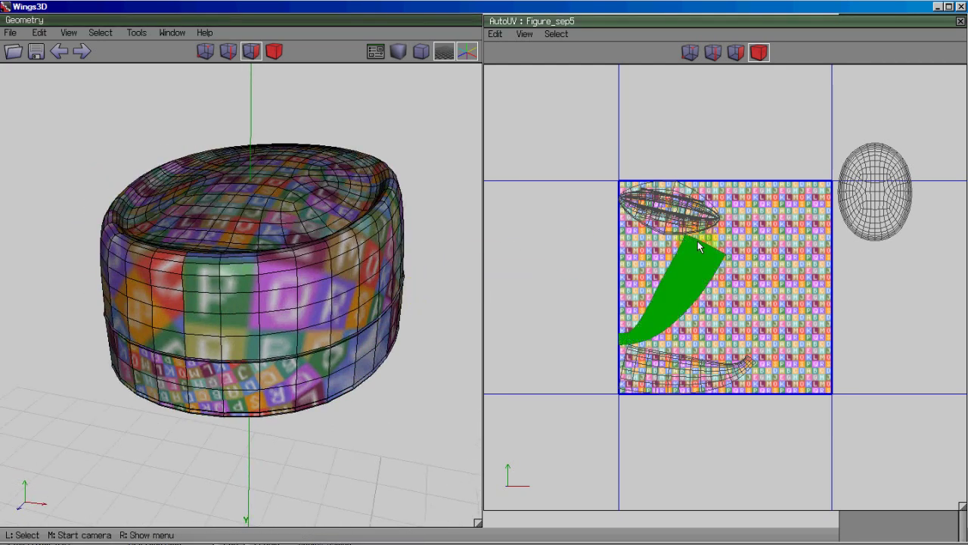
middle_click(421, 262)
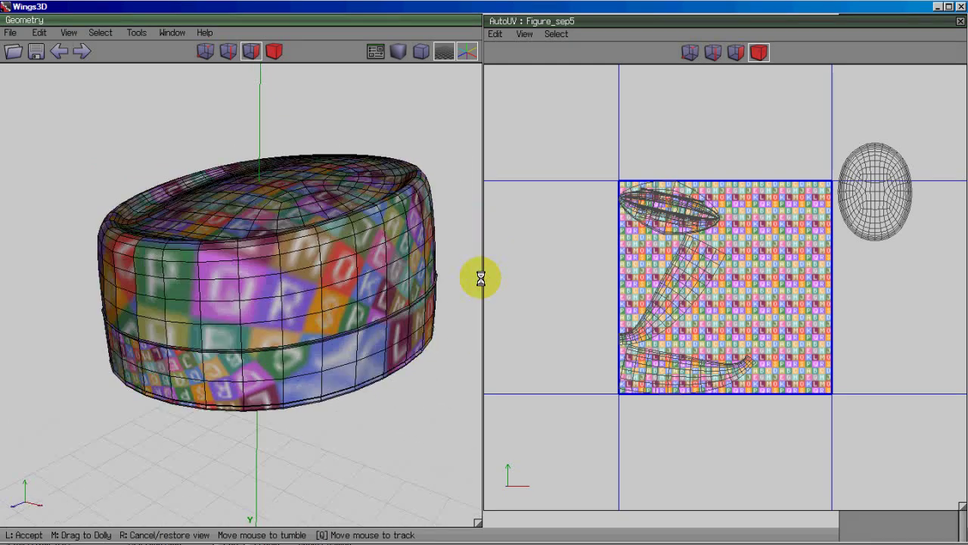
left_click(480, 275)
scroll(671, 219, "up", 3)
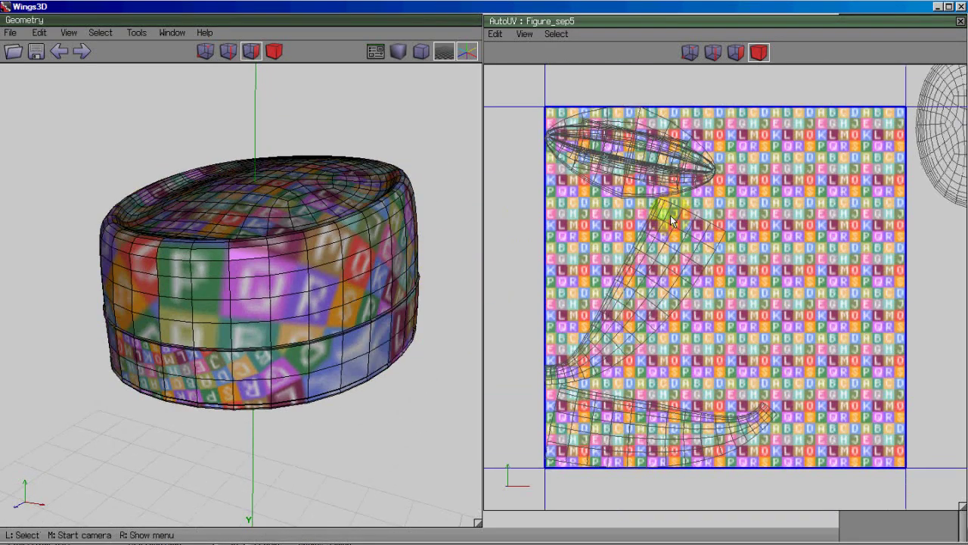
middle_click(484, 275)
left_click(483, 278)
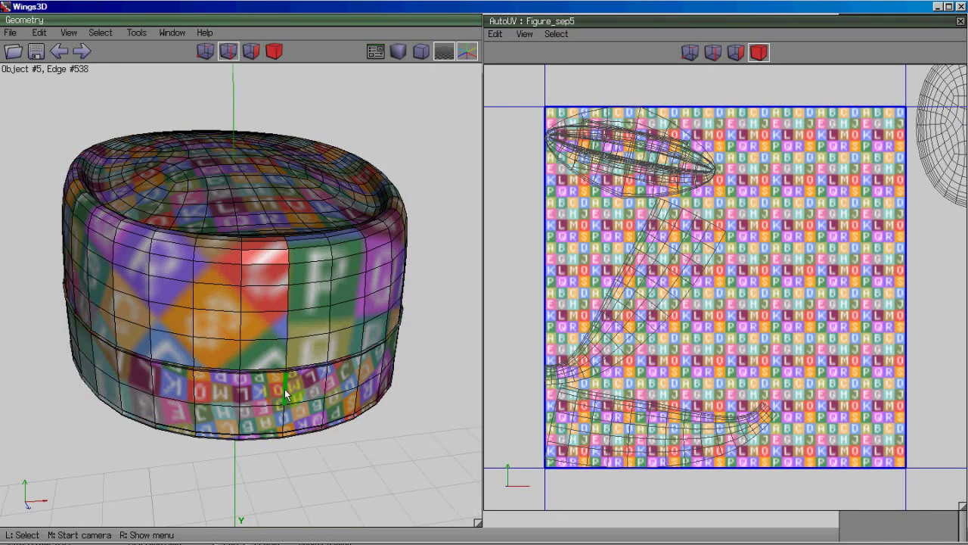
left_click(284, 392)
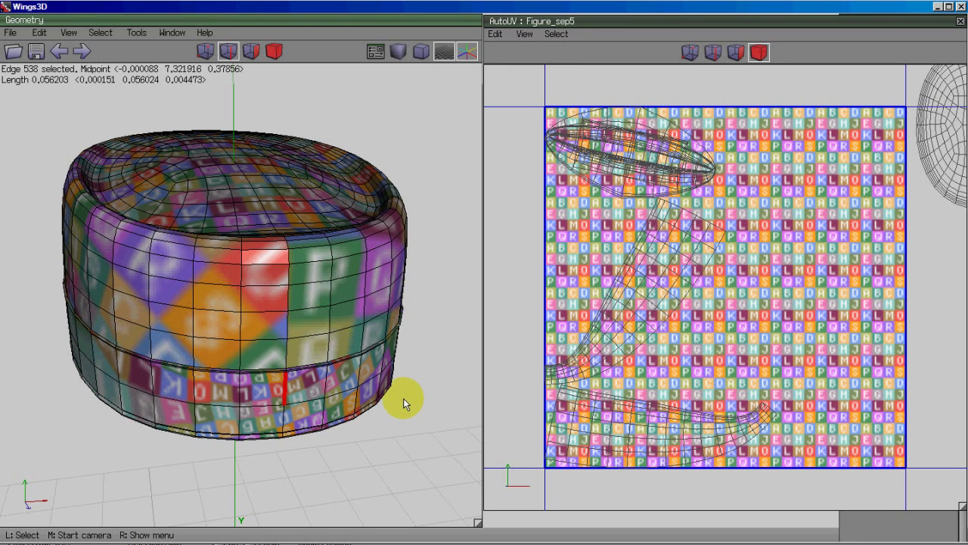
key("l")
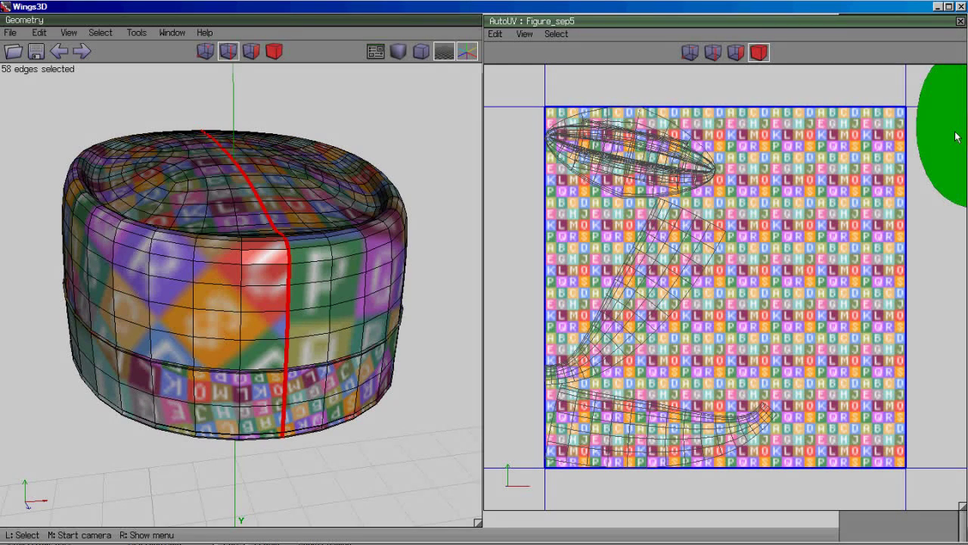
scroll(832, 177, "down", 4)
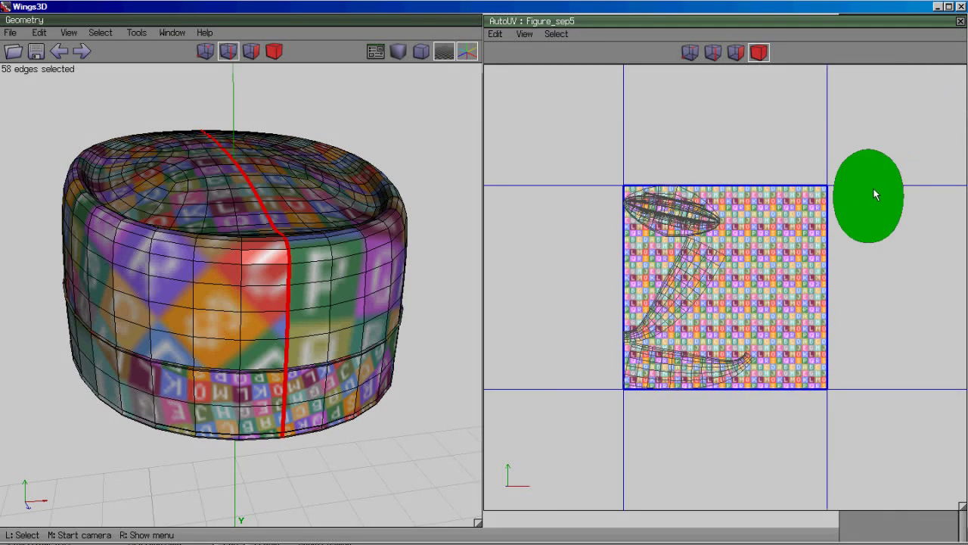
middle_click(389, 277)
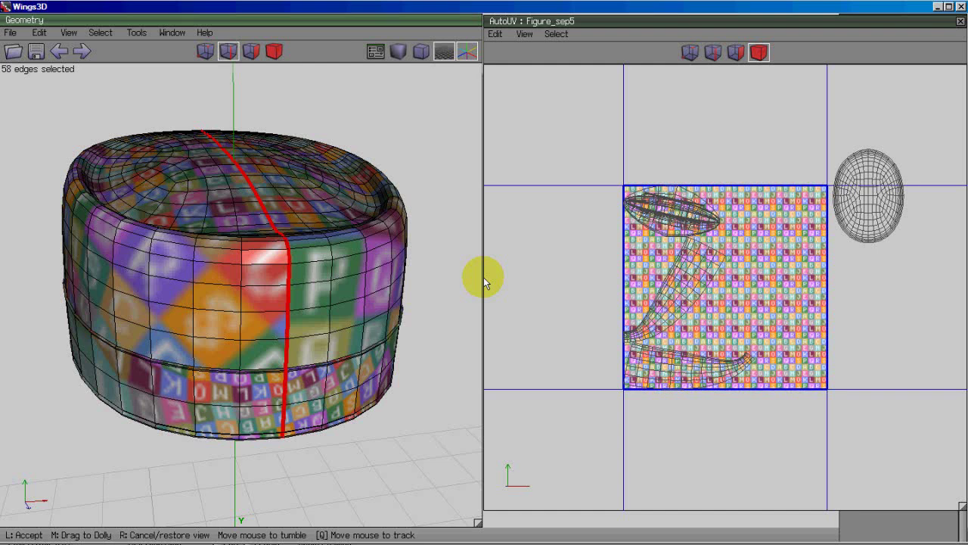
left_click(479, 278)
key("space")
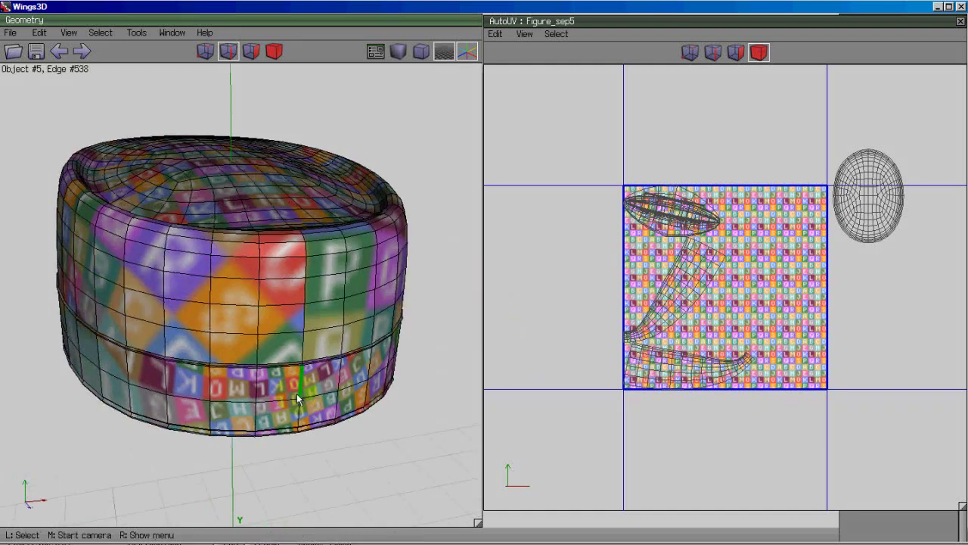
Step: In AutoUV edge mode, select the vertical edge loop across the lower band at the crown's end and cut its chart there
left_click(713, 52)
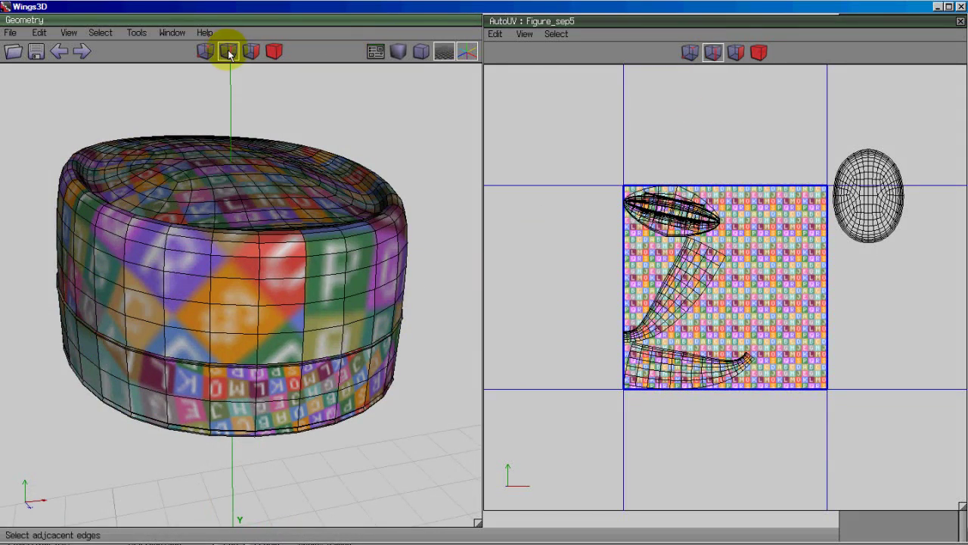
left_click(296, 390)
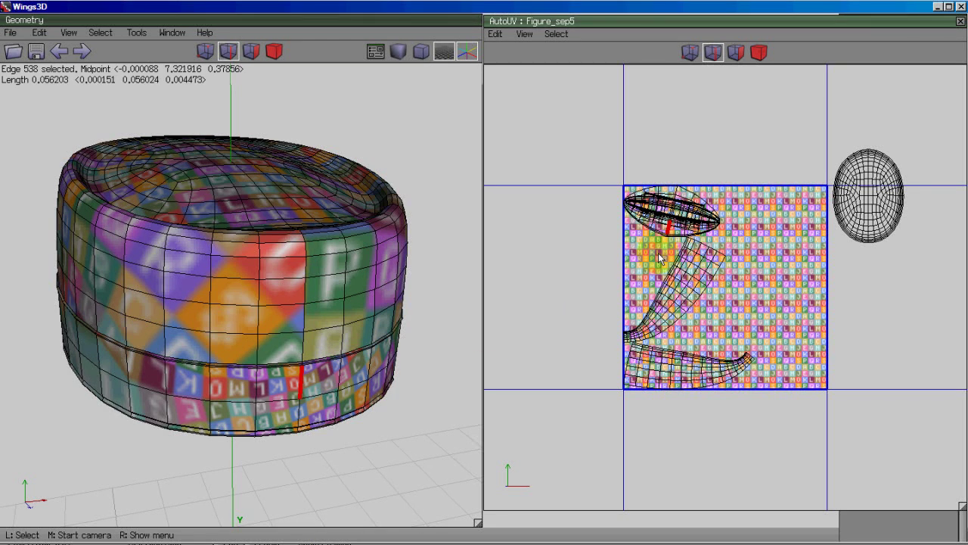
key("l")
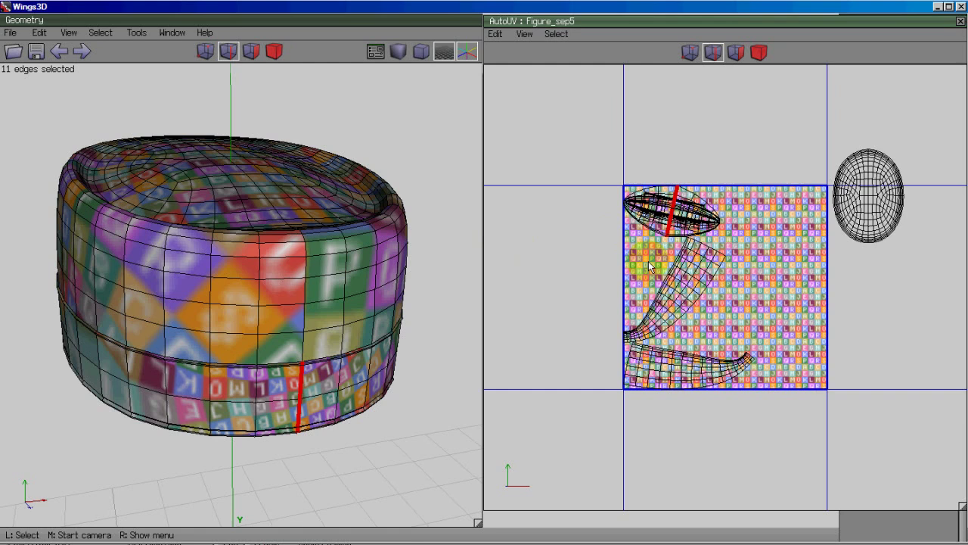
right_click_drag(649, 267, 613, 329)
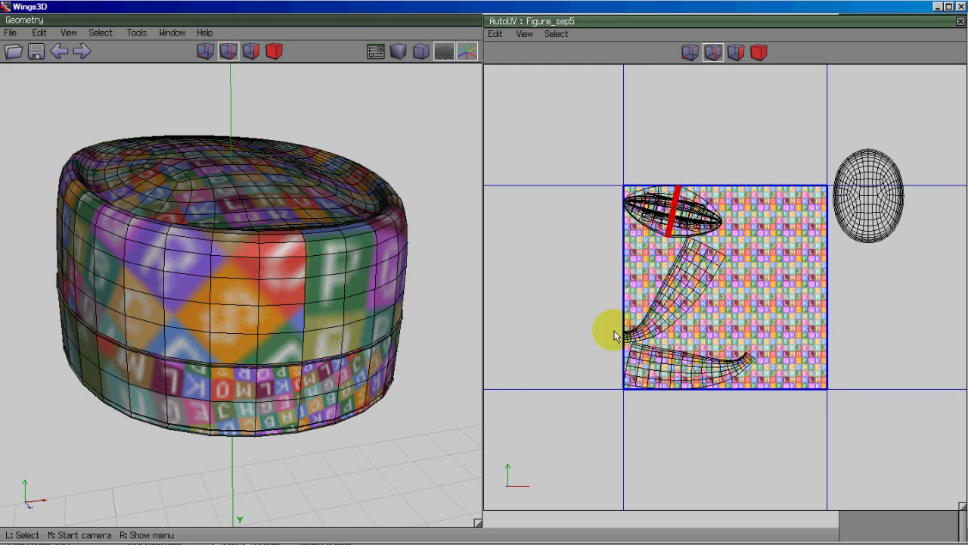
Step: Select one half of the cut lower-band chart and move it clear of the other half inside the texture square
left_click(704, 226)
right_click(756, 201)
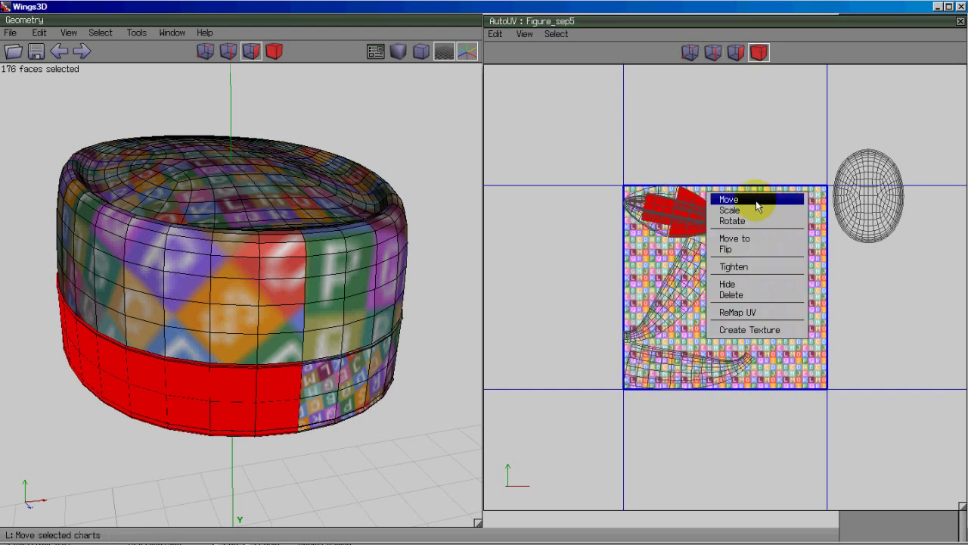
left_click(749, 198)
left_click(488, 280)
left_click(749, 198)
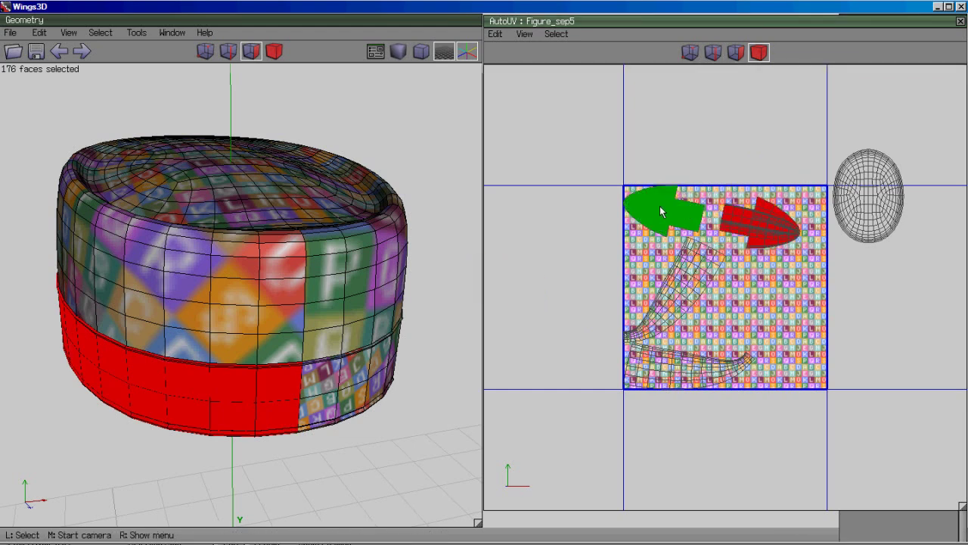
Step: Select both halves of the lower-band chart and remap their UVs with Unfold
left_click(663, 211)
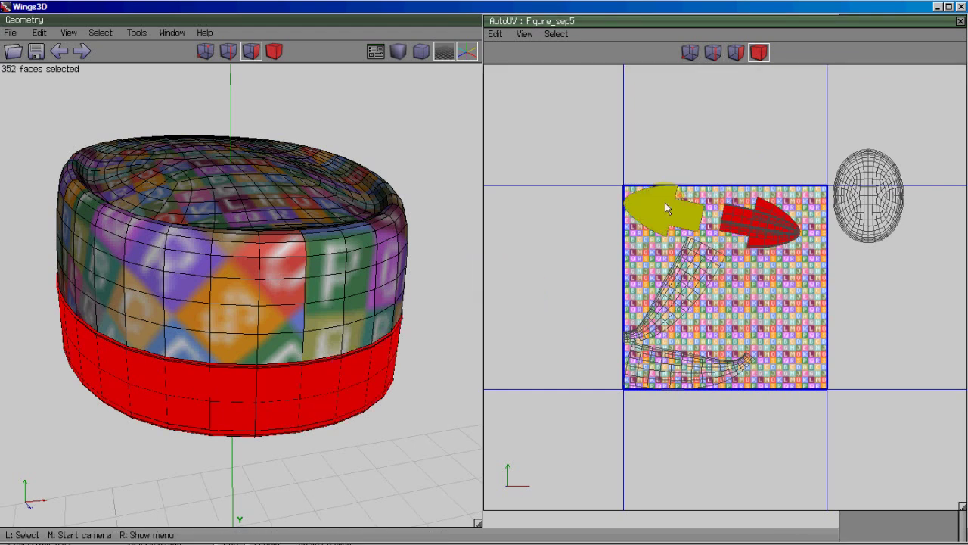
right_click(682, 148)
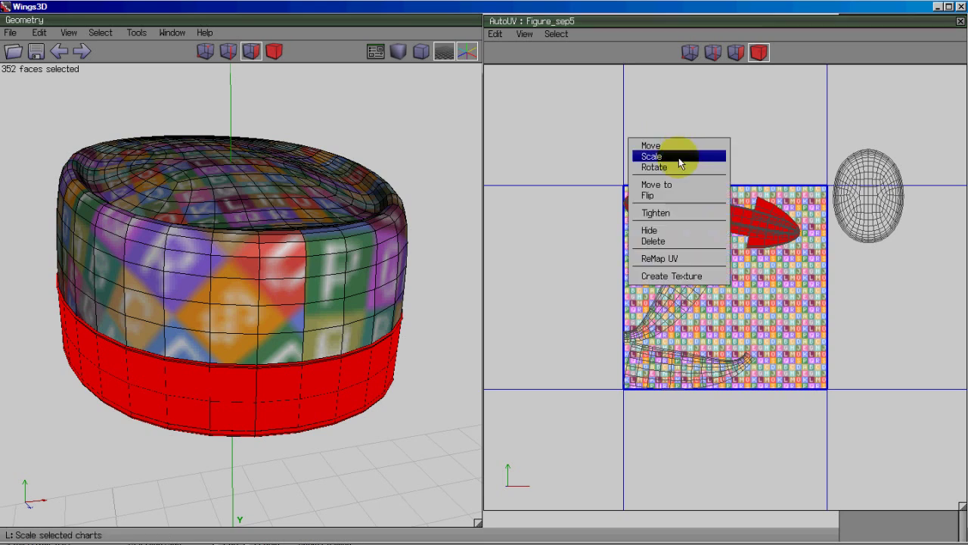
left_click(653, 261)
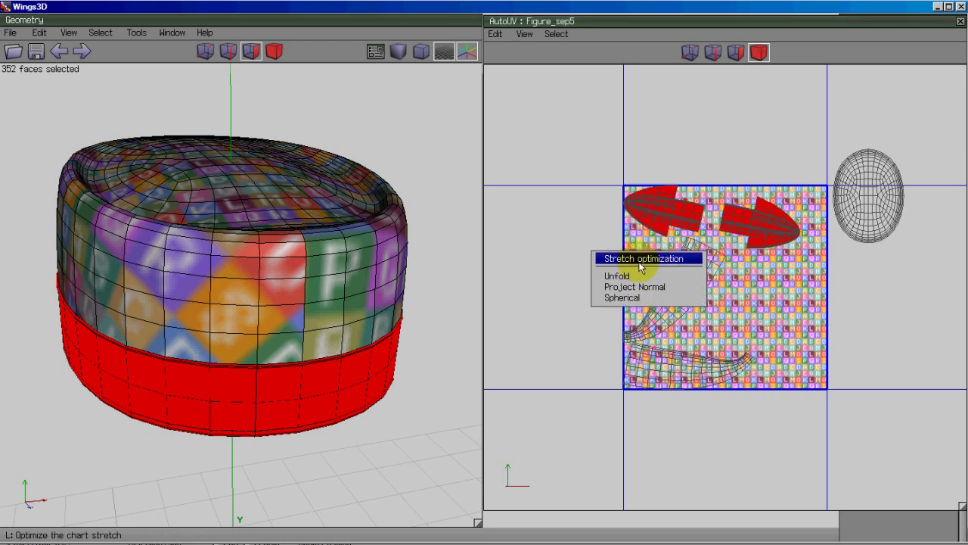
left_click(625, 277)
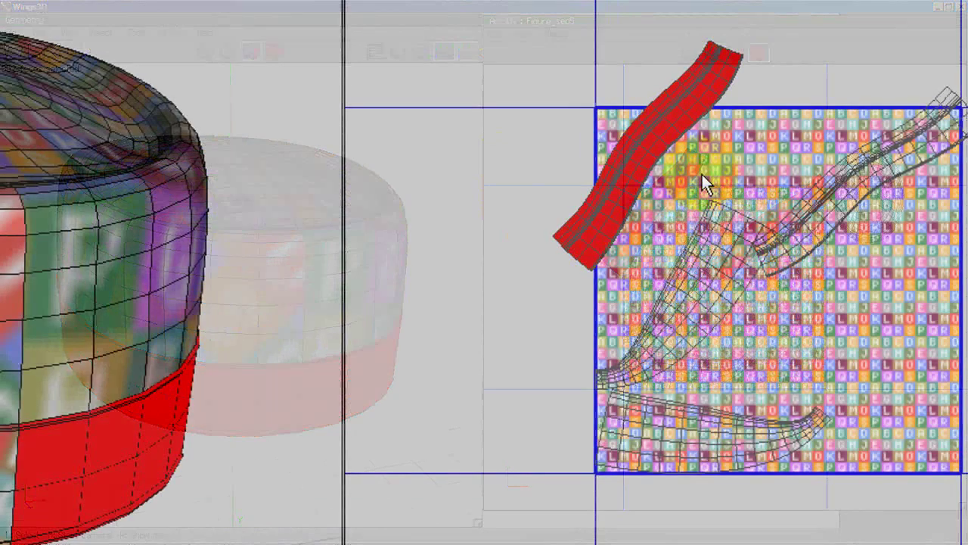
Step: Rotate the two unfolded lower-band strips one at a time until each lies roughly horizontal
right_click(702, 174)
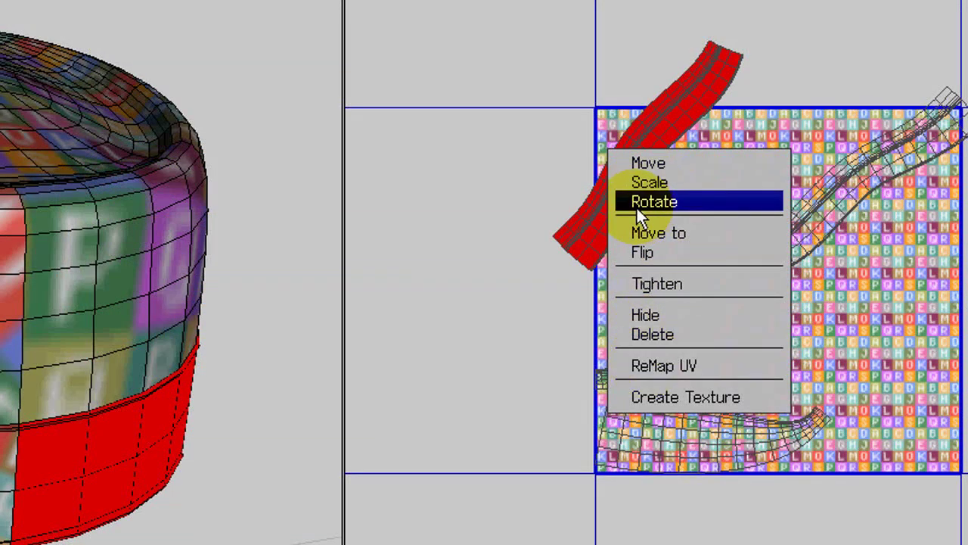
left_click(639, 202)
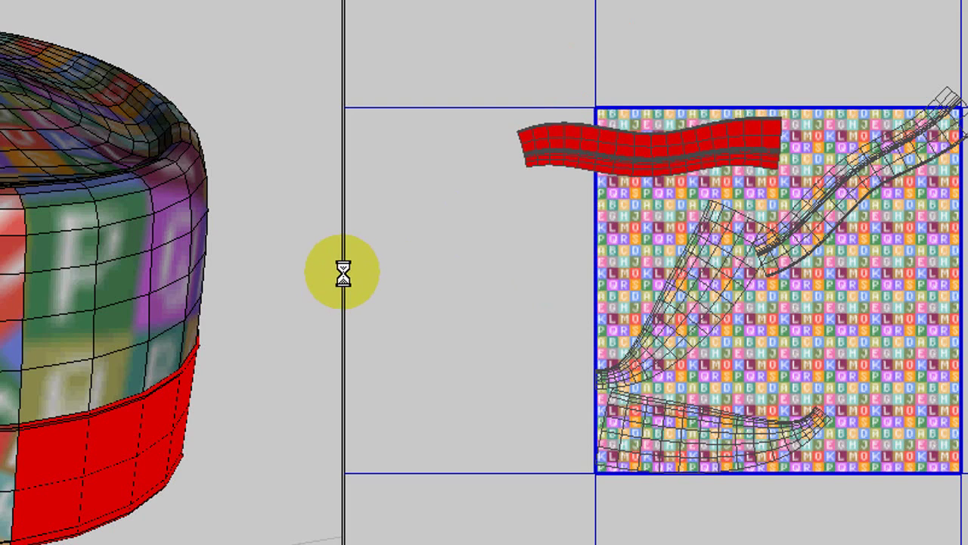
left_click(884, 87)
right_click(884, 86)
left_click(842, 118)
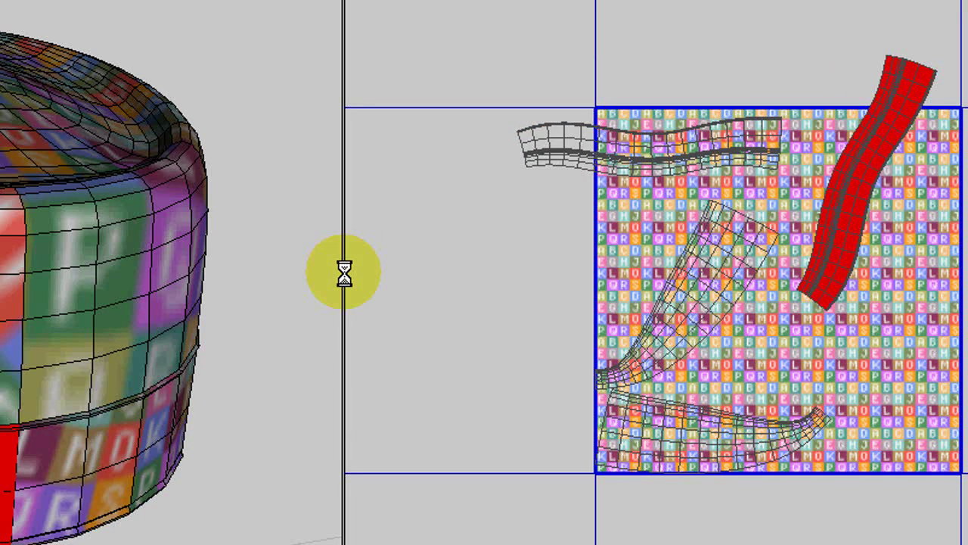
left_click(344, 271)
right_click(856, 62)
left_click(839, 64)
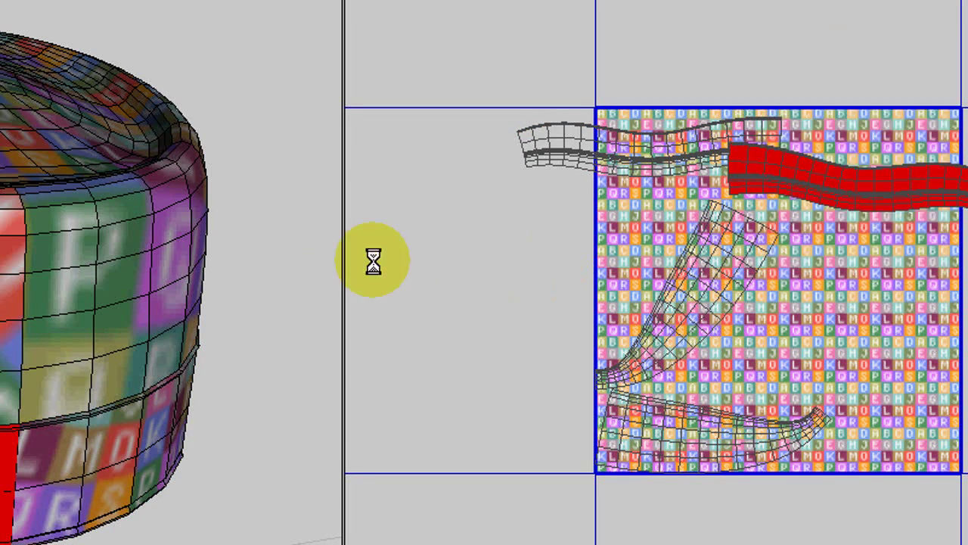
left_click(841, 150)
Step: Move the two lower-band strips end to end near the upper edge of the texture square, and shift both together
right_click(841, 150)
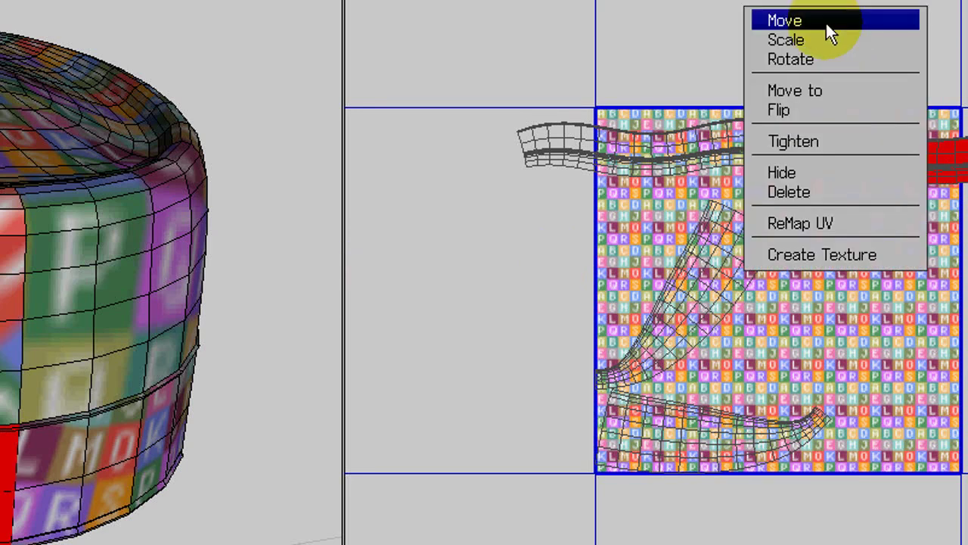
left_click(826, 23)
left_click(703, 148)
right_click(703, 148)
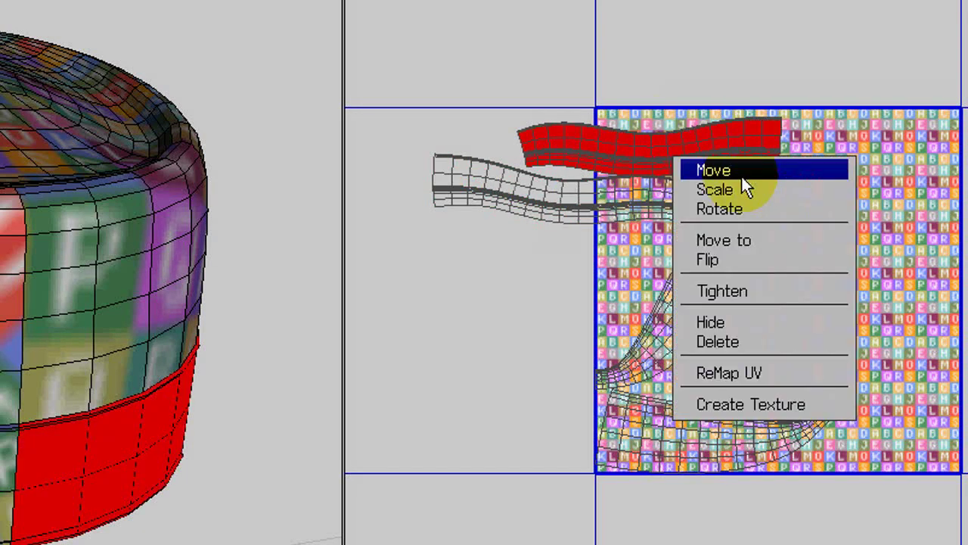
left_click(741, 176)
left_click(741, 177)
left_click(652, 198)
right_click(658, 130)
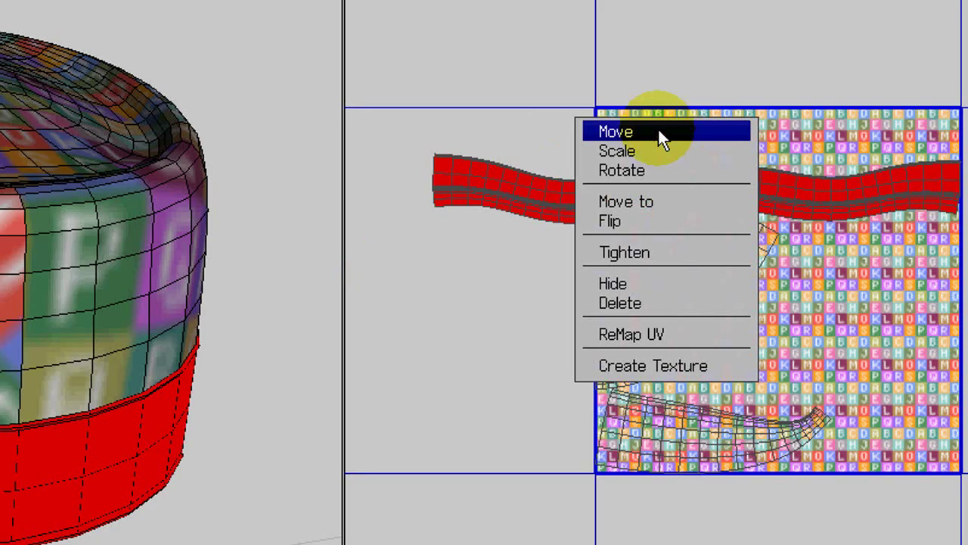
left_click(658, 130)
left_click(700, 194)
Step: Select the vertical border edges where the two lower-band strips meet and stitch the strips into one chart
scroll(700, 194, "up", 4)
middle_click(701, 194)
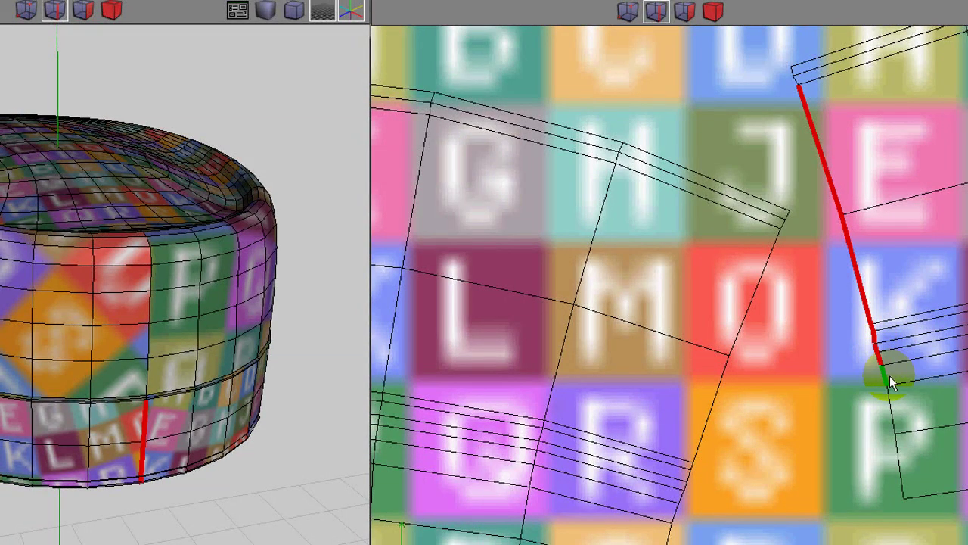
left_click_drag(889, 376, 890, 413)
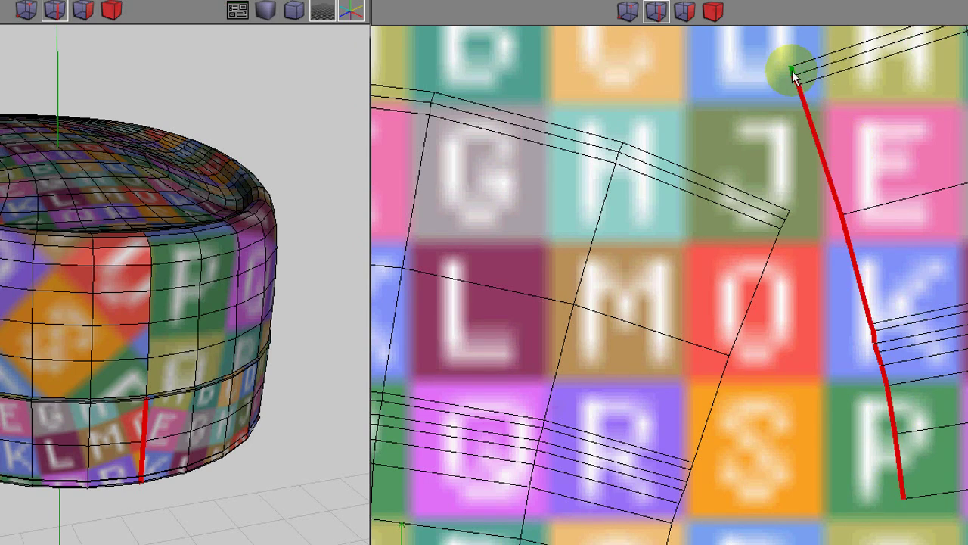
scroll(812, 306, "down", 3)
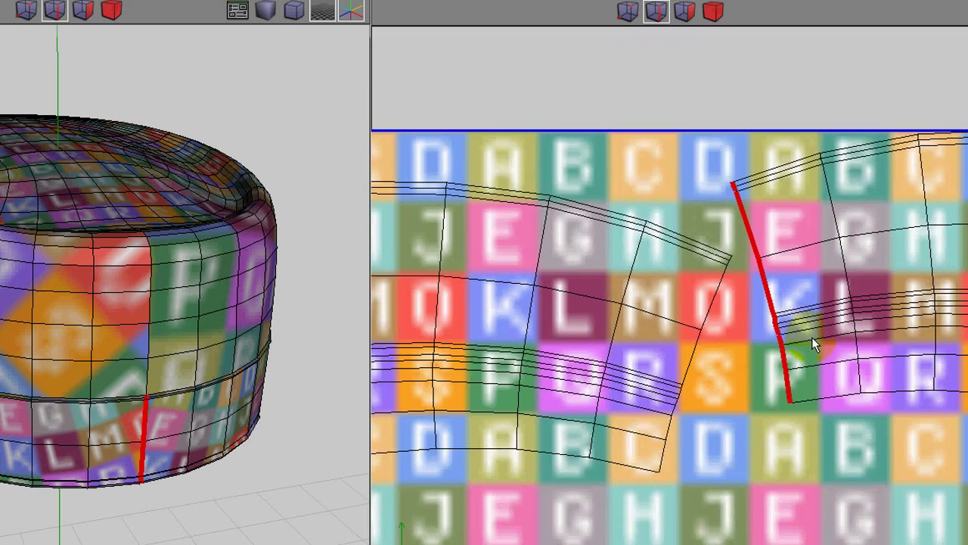
right_click(735, 357)
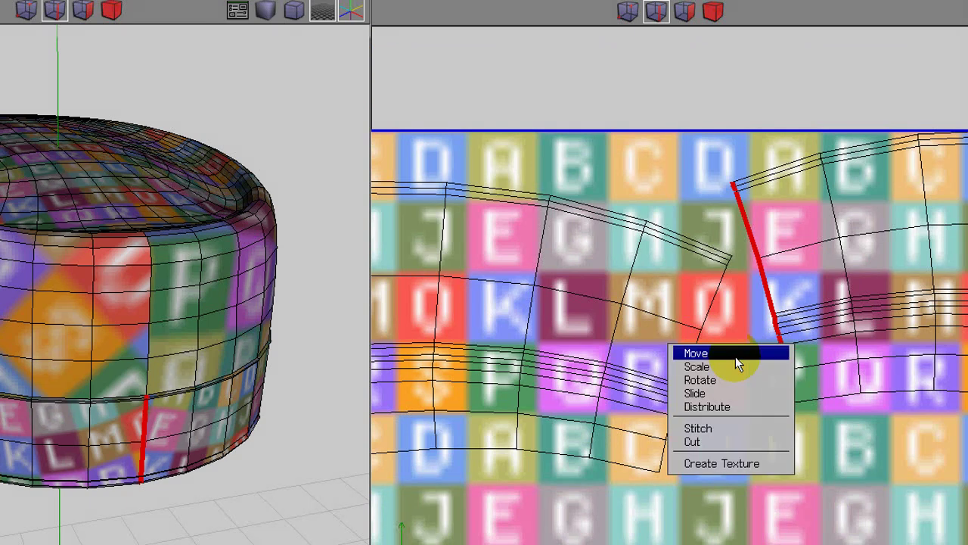
left_click(698, 428)
scroll(879, 401, "down", 4)
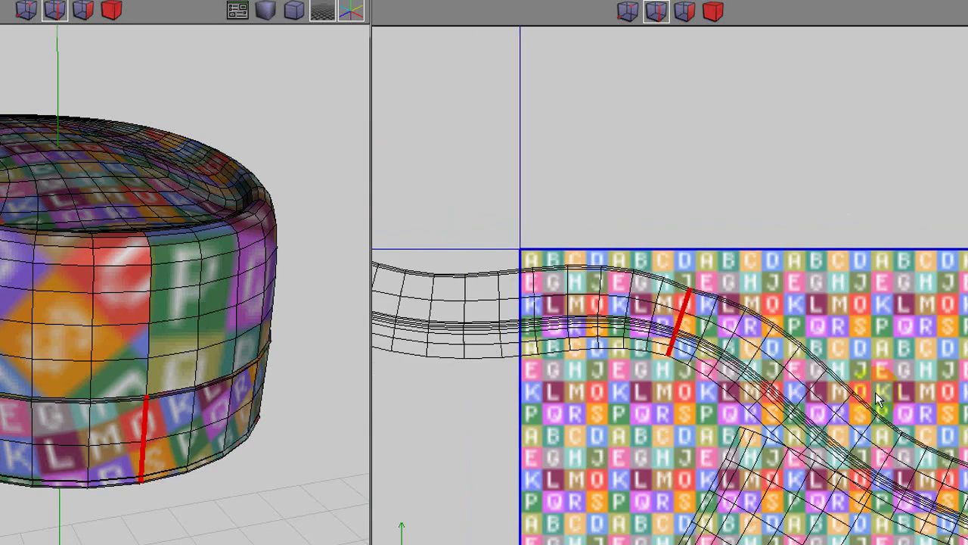
Step: Examine the test texture on the crown's stitched lower band from several angles for distortion and matching scale
scroll(815, 388, "down", 3)
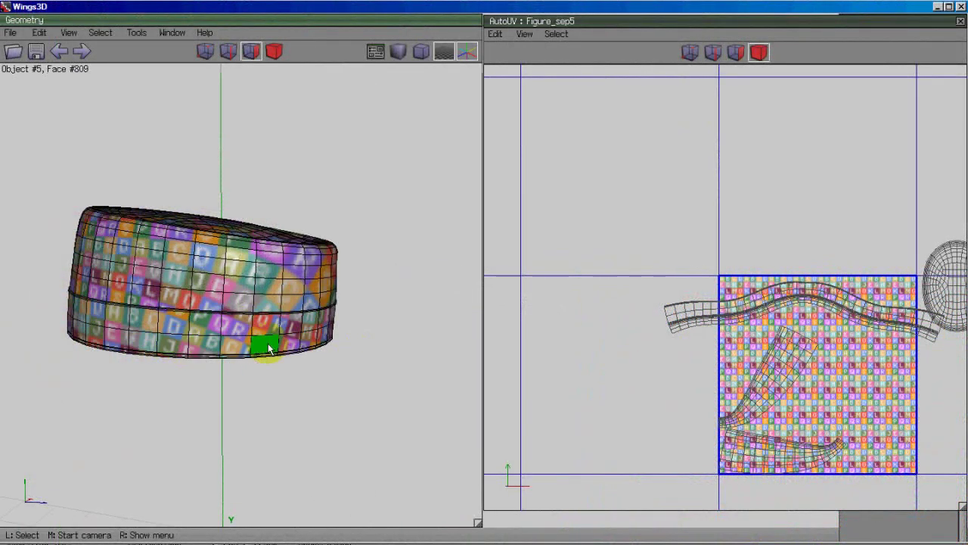
middle_click(380, 337)
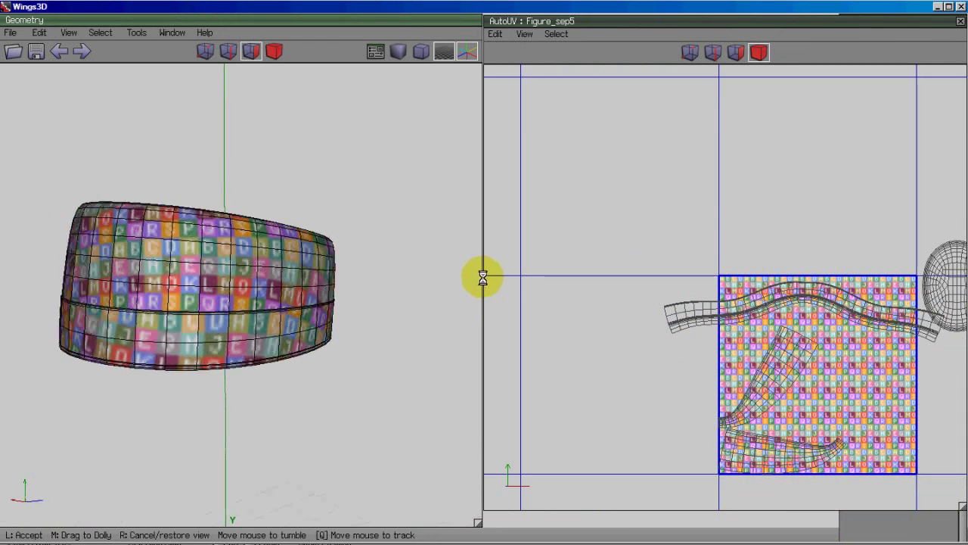
left_click(483, 278)
middle_click(378, 338)
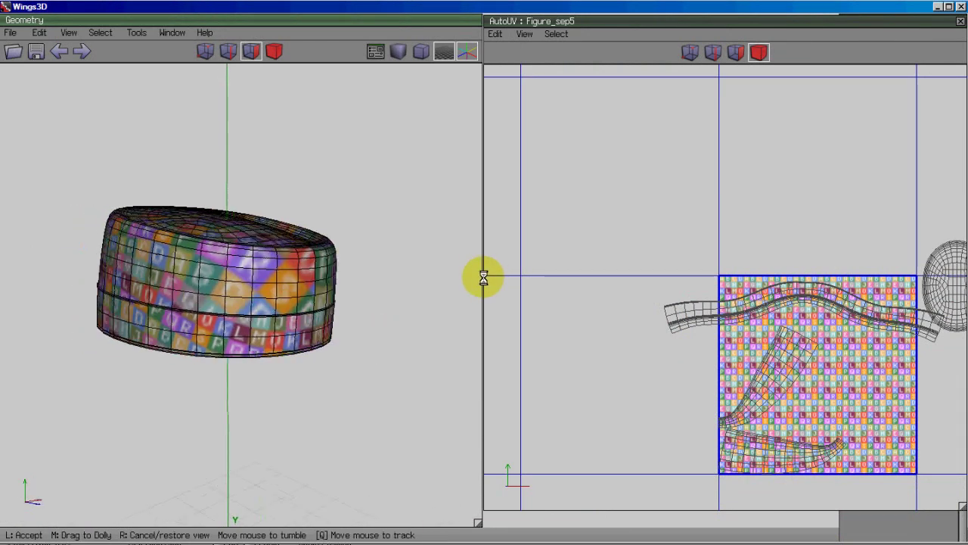
left_click(483, 279)
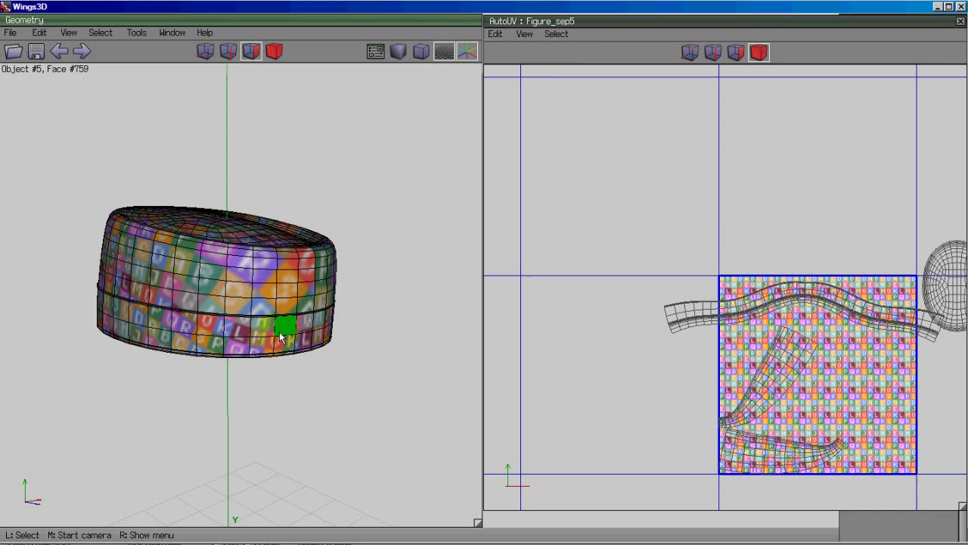
middle_click(360, 351)
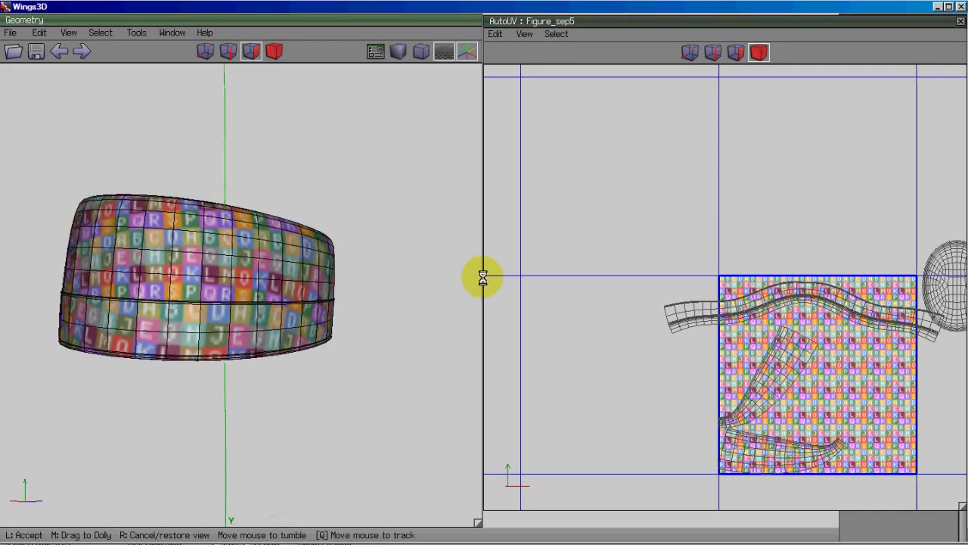
left_click(482, 275)
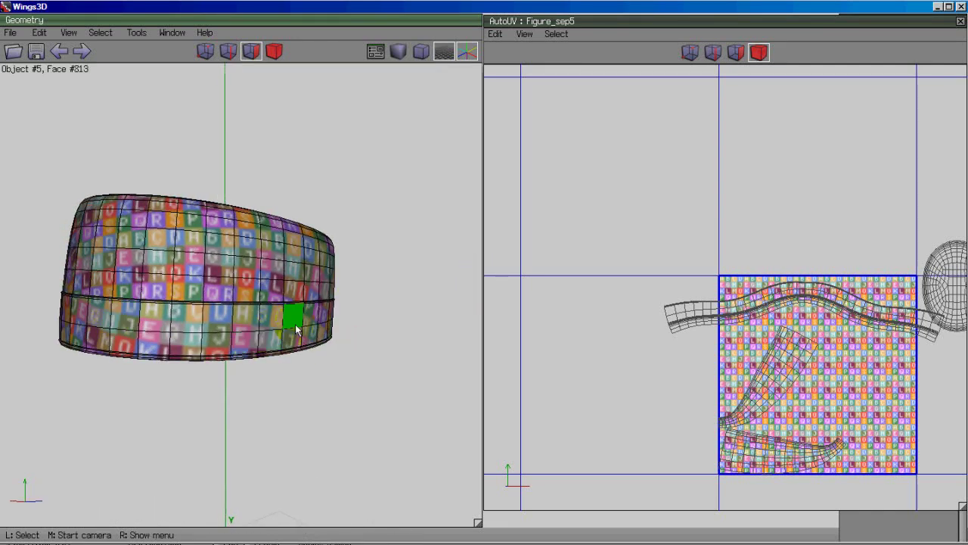
middle_click(326, 360)
left_click(484, 274)
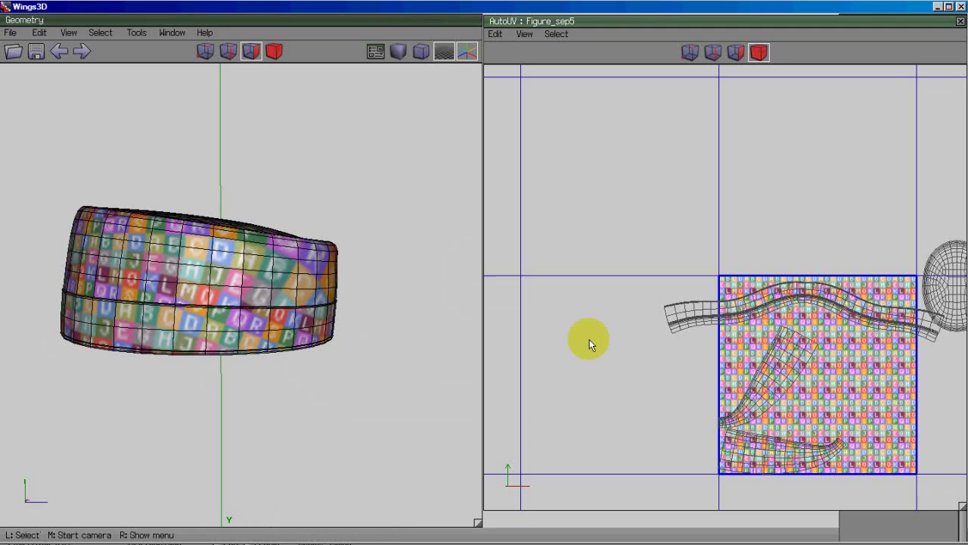
Step: In AutoUV edge mode, select a lengthwise edge loop on the stitched band chart and extend it to all parallel loops
left_click(776, 318)
scroll(787, 348, "up", 4)
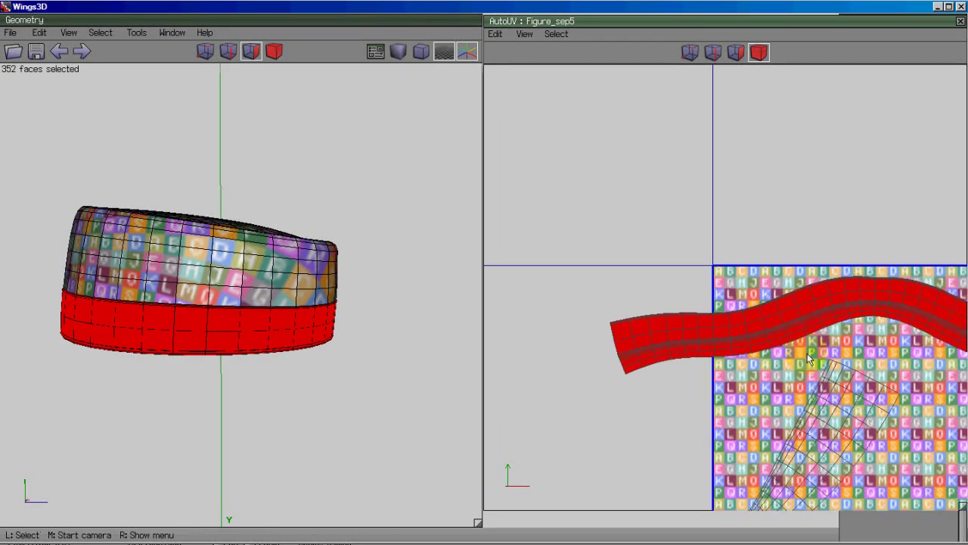
middle_click(809, 360)
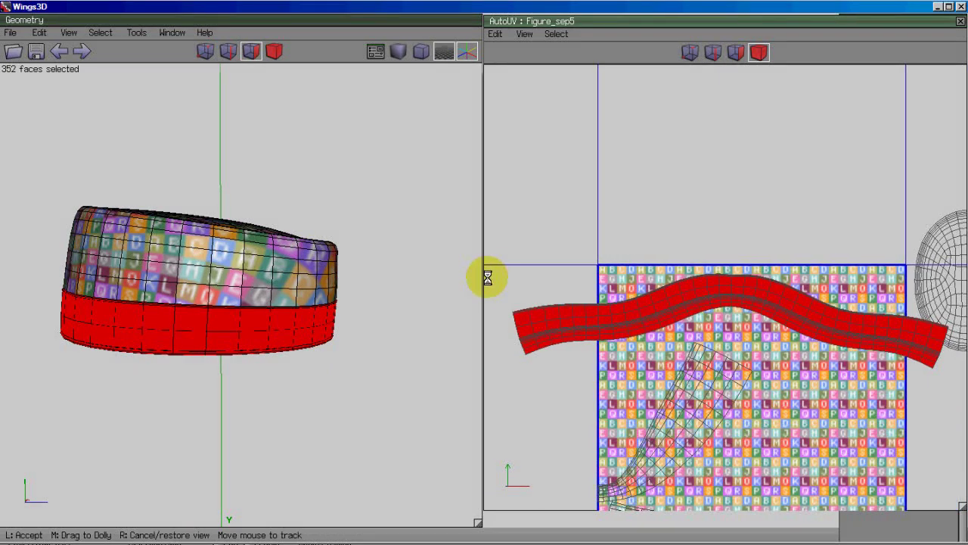
left_click(487, 277)
key("space")
left_click(714, 55)
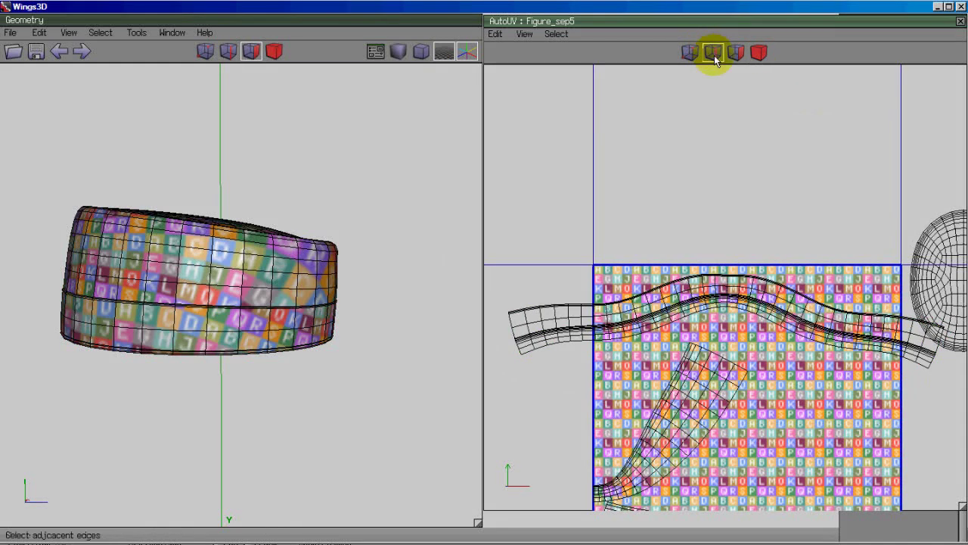
left_click(733, 287)
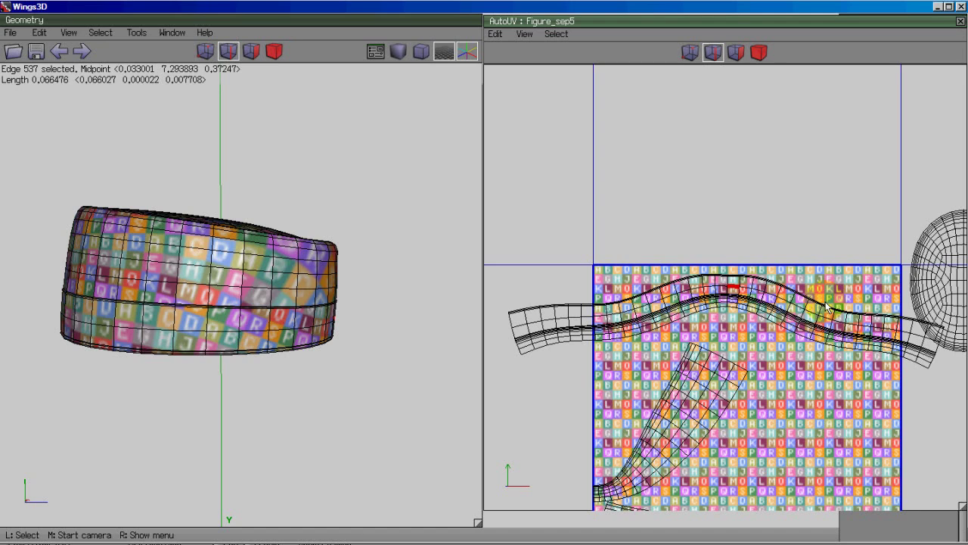
key("l")
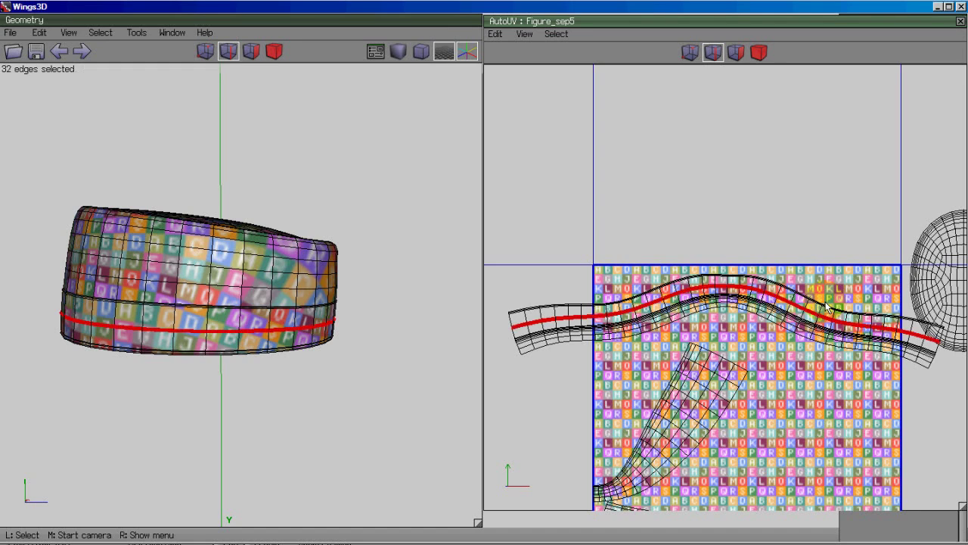
key("plus")
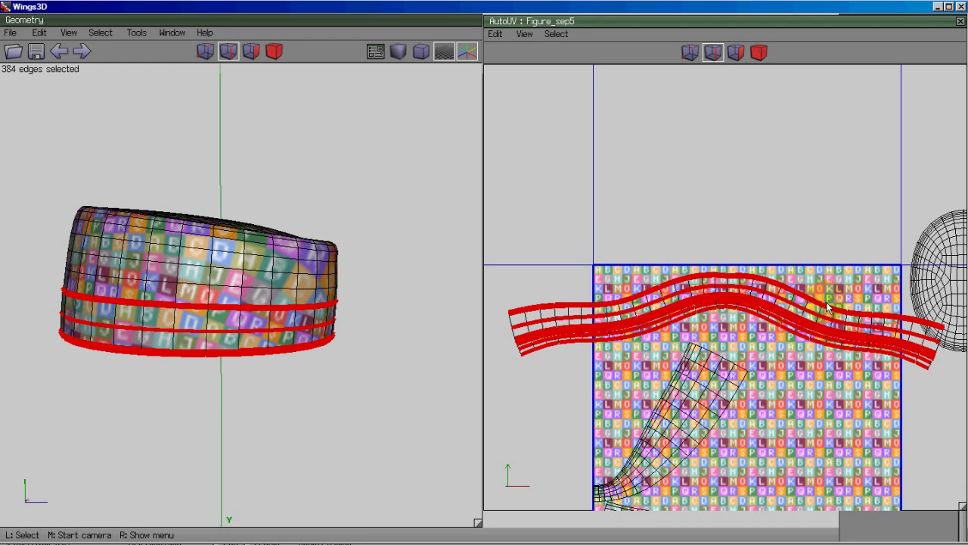
Step: Scale the selected lengthwise edges of the band chart vertically to 0% so every row is straight
right_click(802, 272)
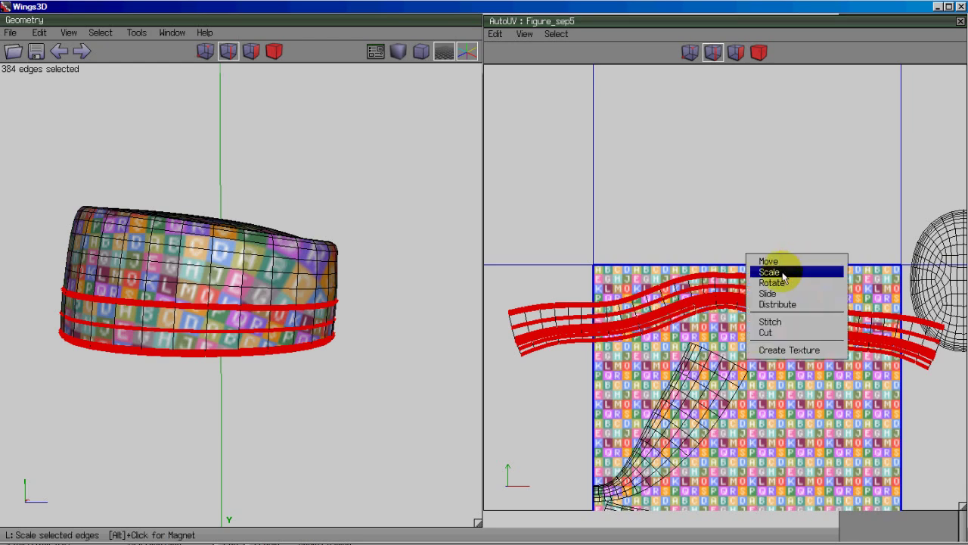
left_click(782, 276)
left_click(778, 277)
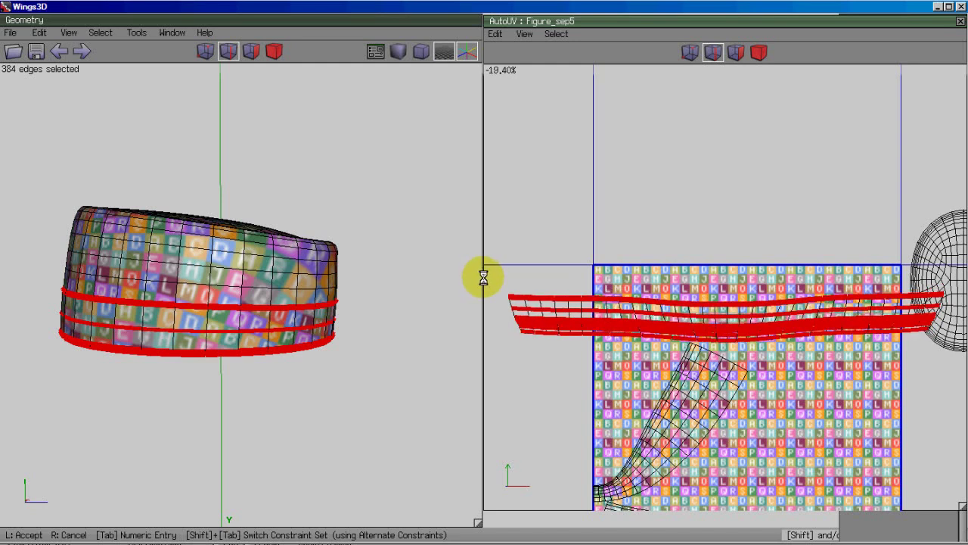
key("Tab")
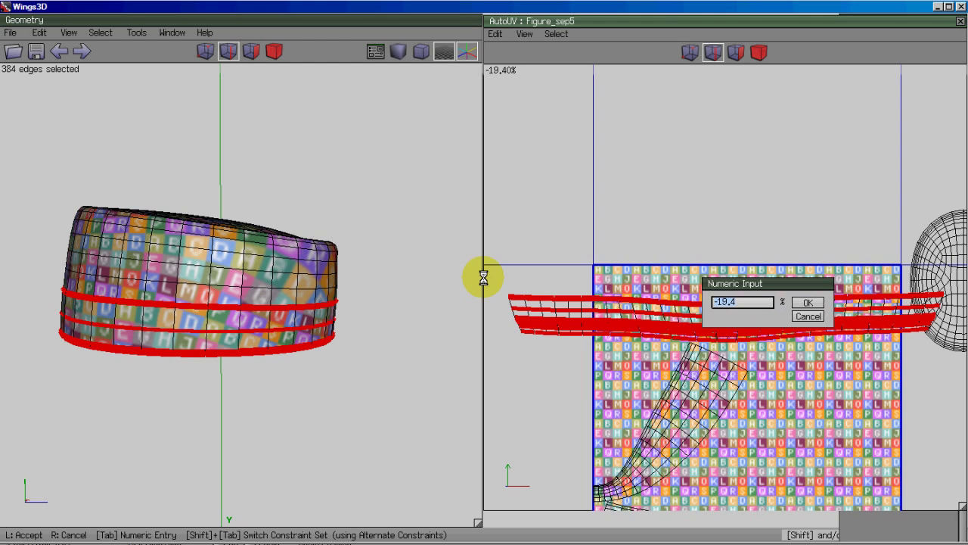
type("0")
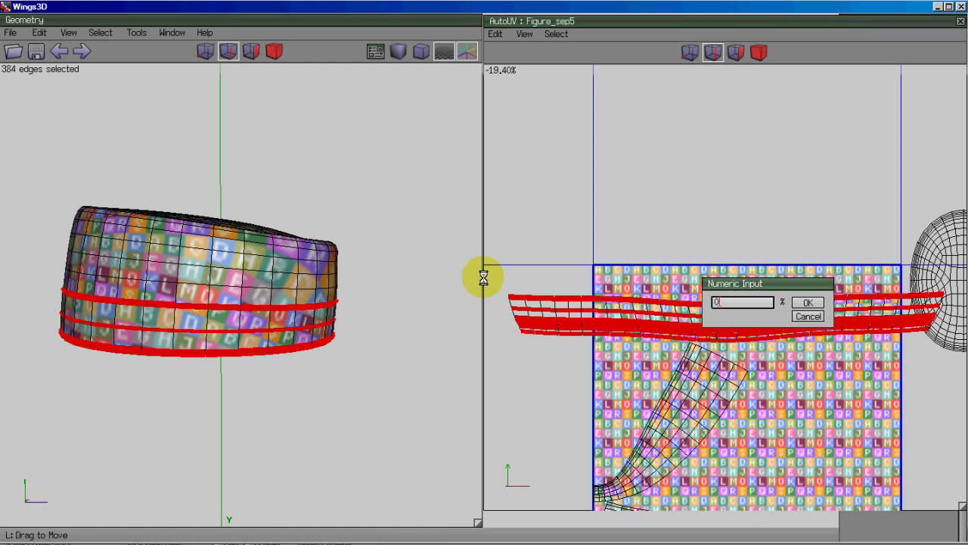
key("Return")
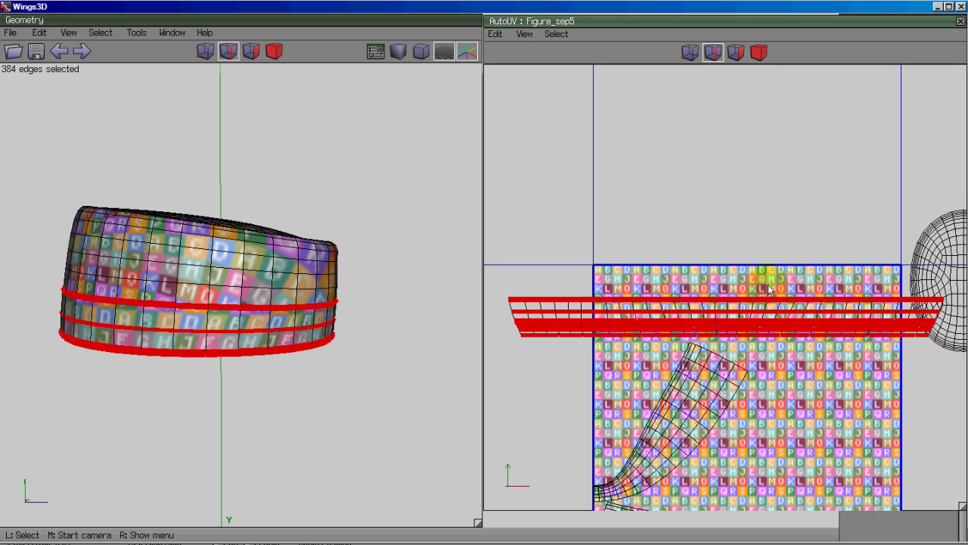
scroll(769, 289, "down", 1)
middle_click(385, 324)
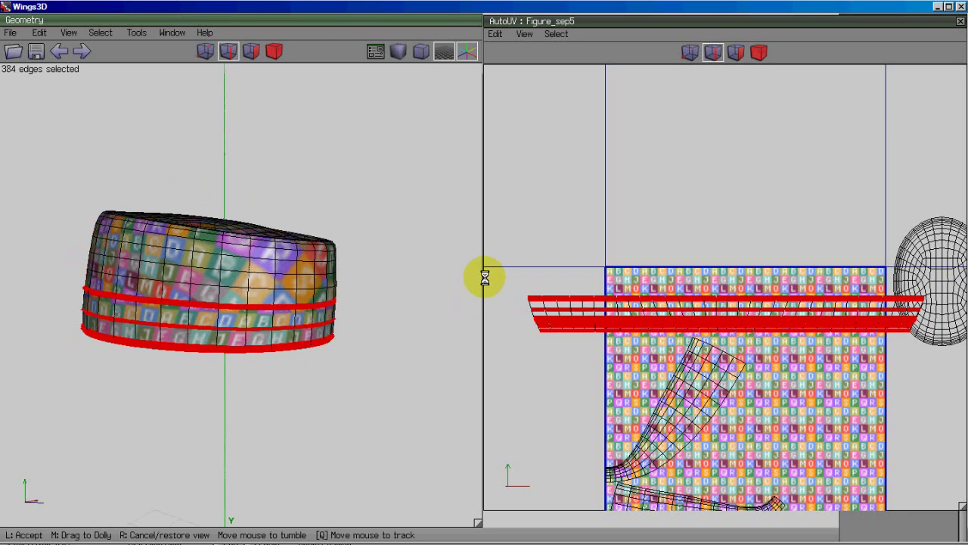
left_click(484, 279)
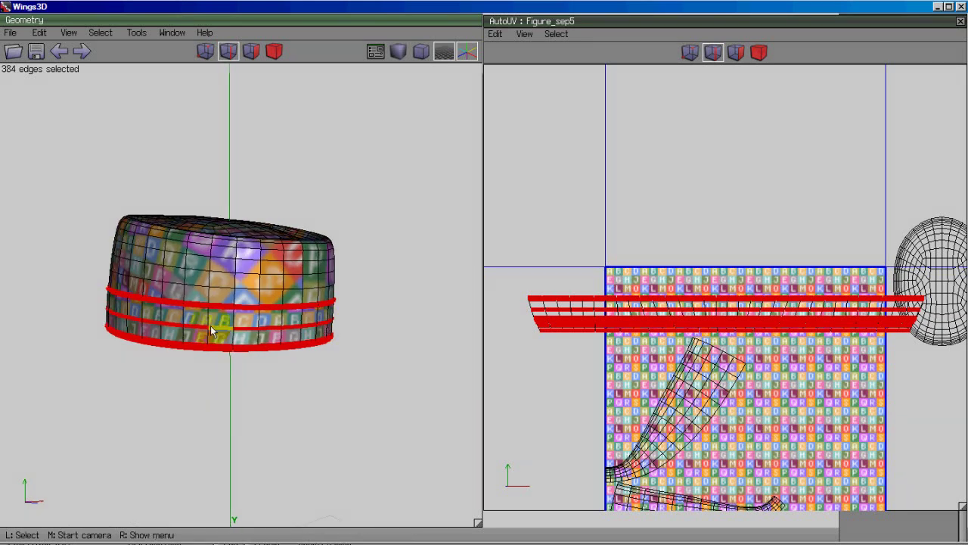
Step: Clear the selection, select one crosswise edge on the band chart, and extend it to all crosswise edge loops
left_click(524, 328)
left_click(609, 311)
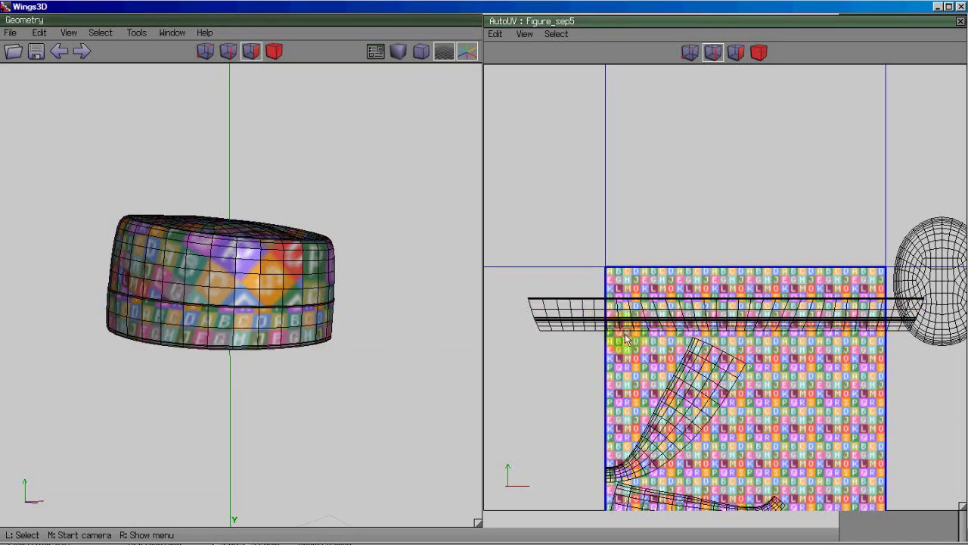
scroll(625, 340, "up", 4)
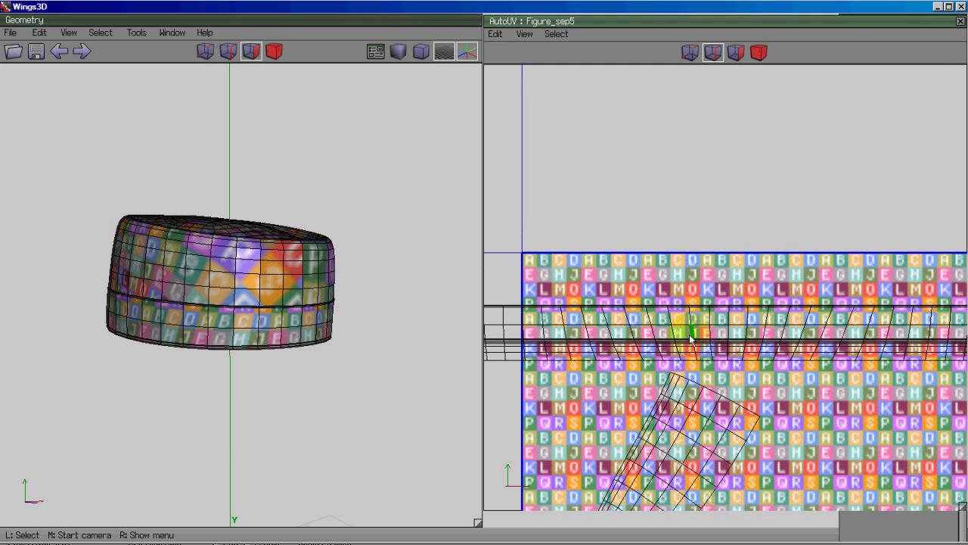
left_click(691, 334)
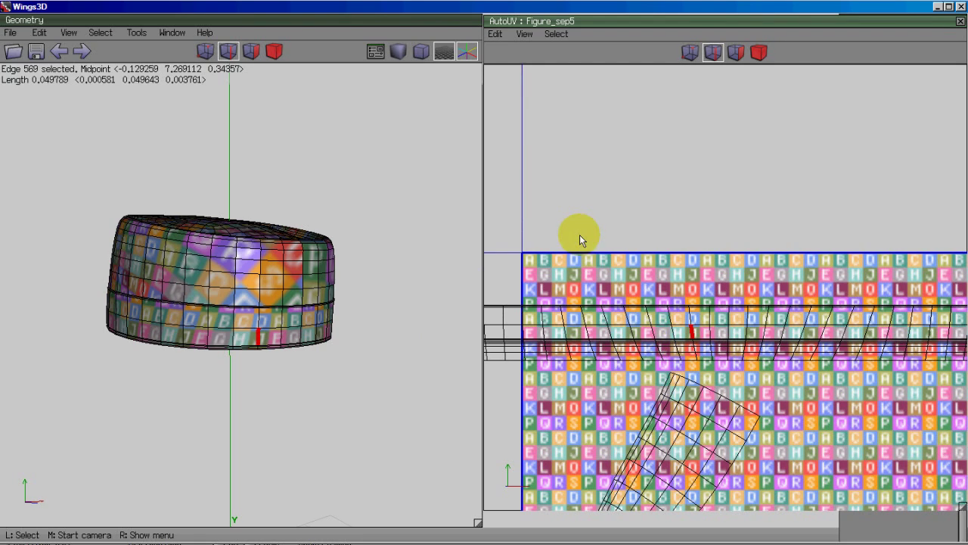
key("l")
key("g")
scroll(613, 220, "down", 2)
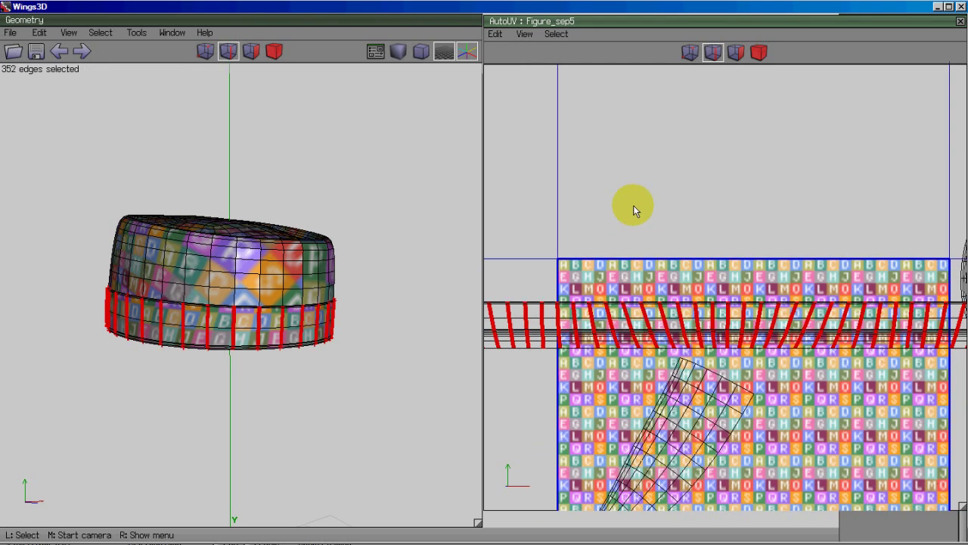
Step: Scale the selected crosswise edges horizontally to 0% so every column is straight, and clear the selection
right_click(633, 207)
left_click(639, 225)
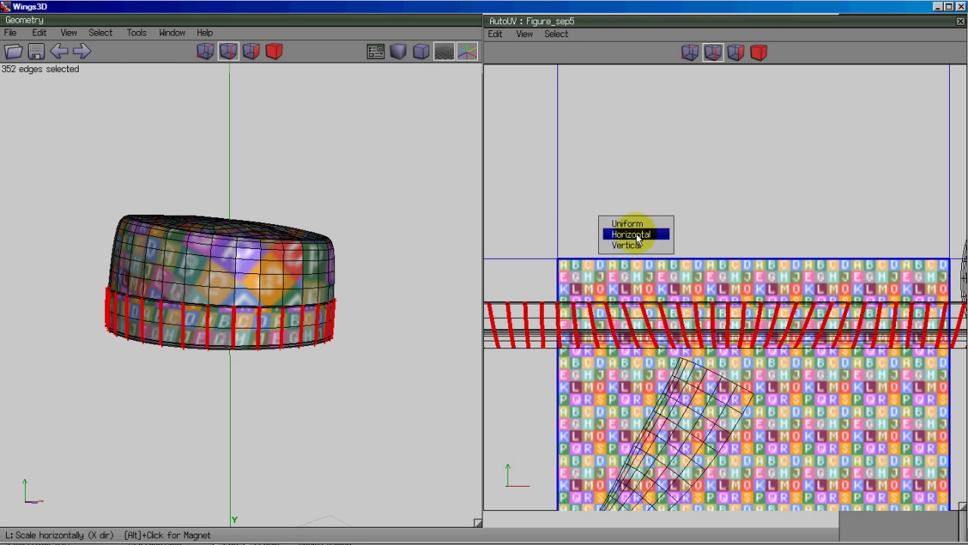
left_click(639, 234)
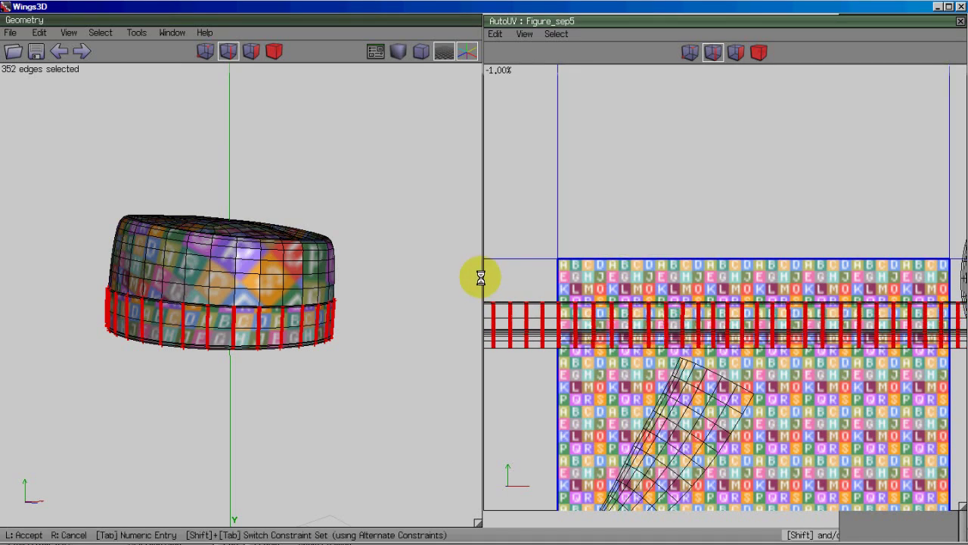
key("Tab")
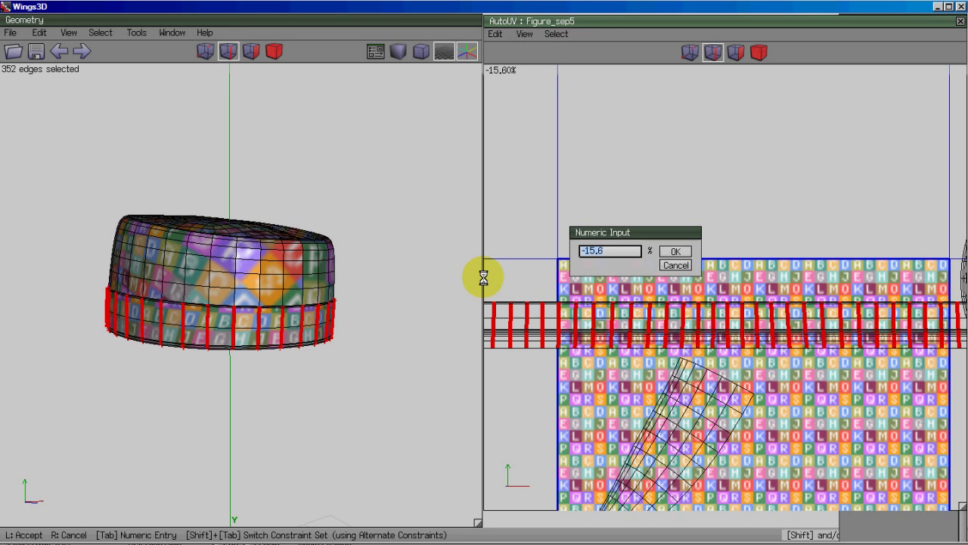
type("0")
key("Return")
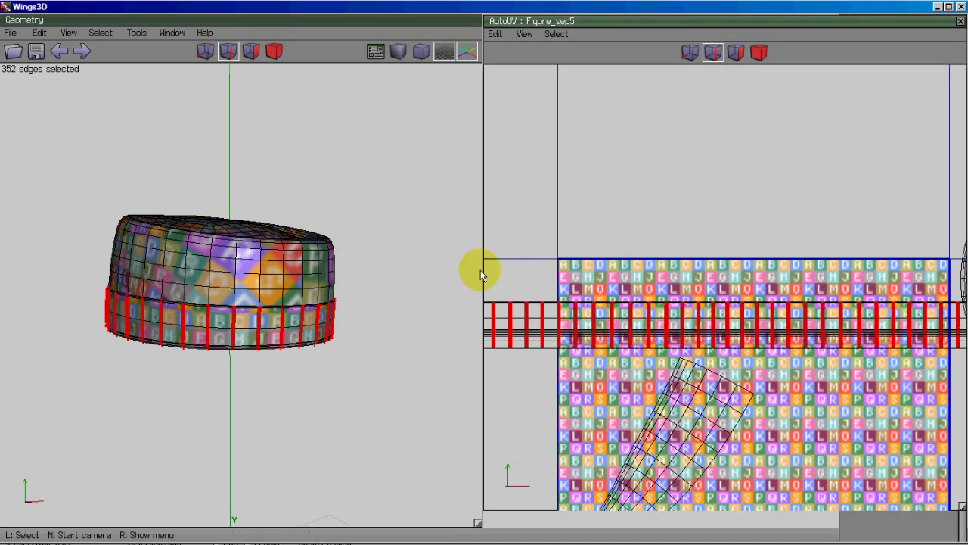
scroll(605, 307, "down", 3)
key("space")
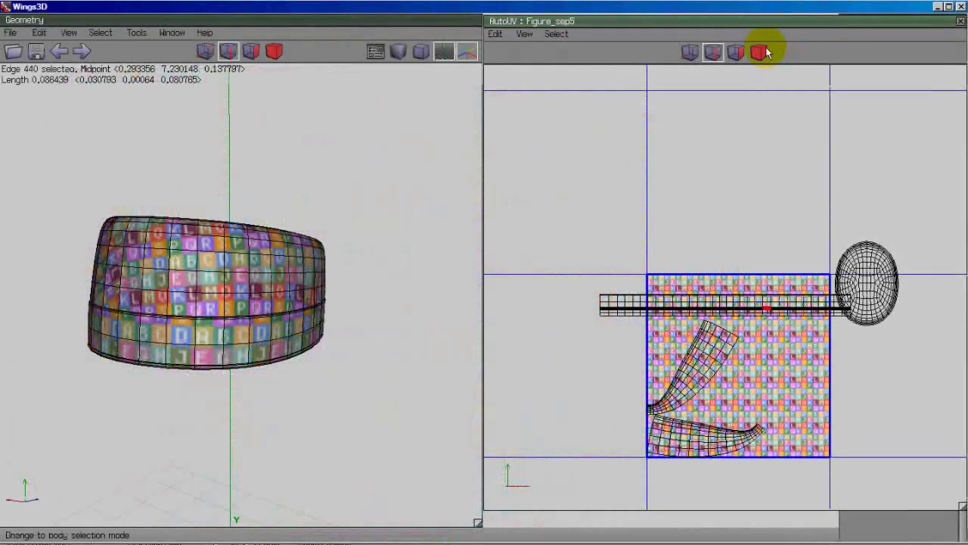
Step: Select the straightened band as a whole chart and move it just above the texture square
left_click(763, 49)
right_click(760, 221)
left_click(744, 221)
left_click(482, 275)
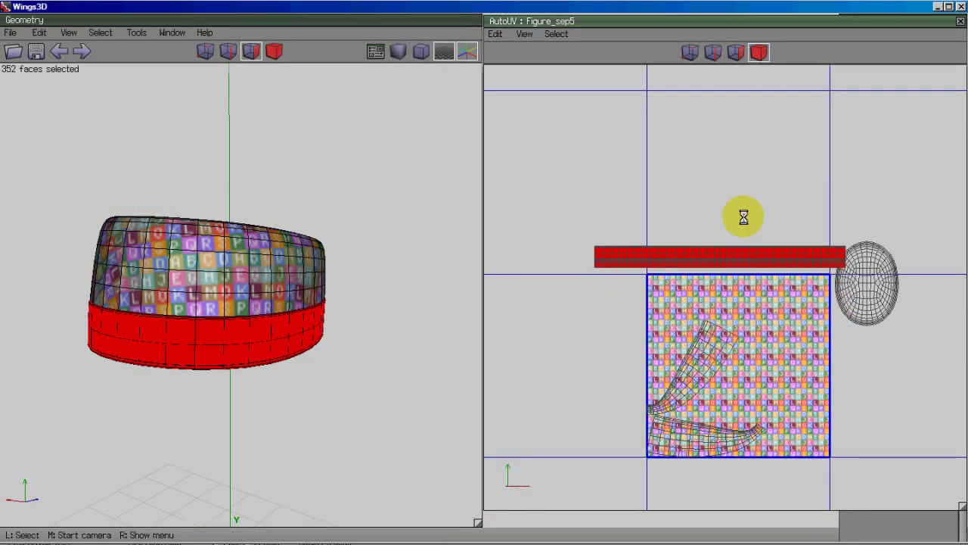
Step: Move the upright crown-side chart about 0.64 horizontally and -0.07 vertically so its narrow end meets the other side chart's narrow end
key("space")
left_click(691, 385)
left_click(697, 427)
middle_click(483, 276)
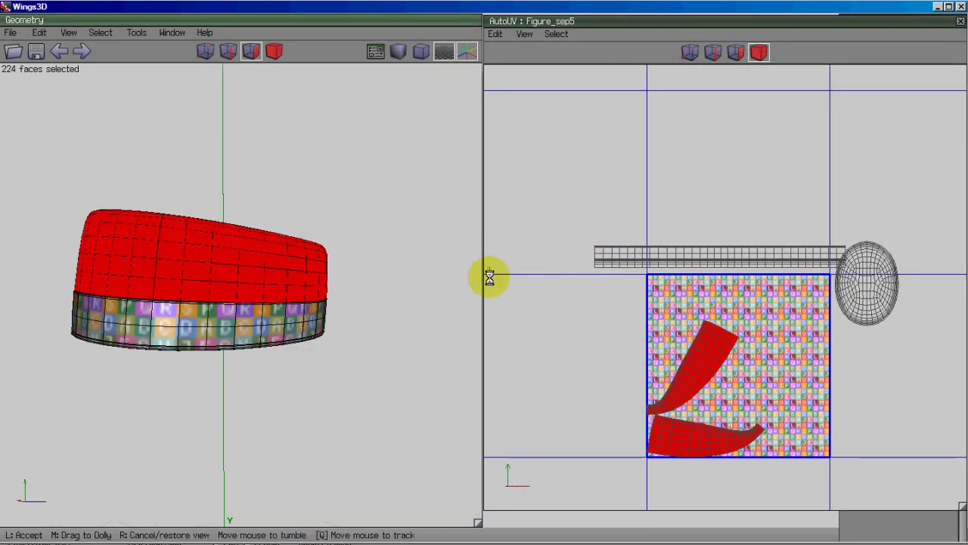
left_click(483, 277)
key("space")
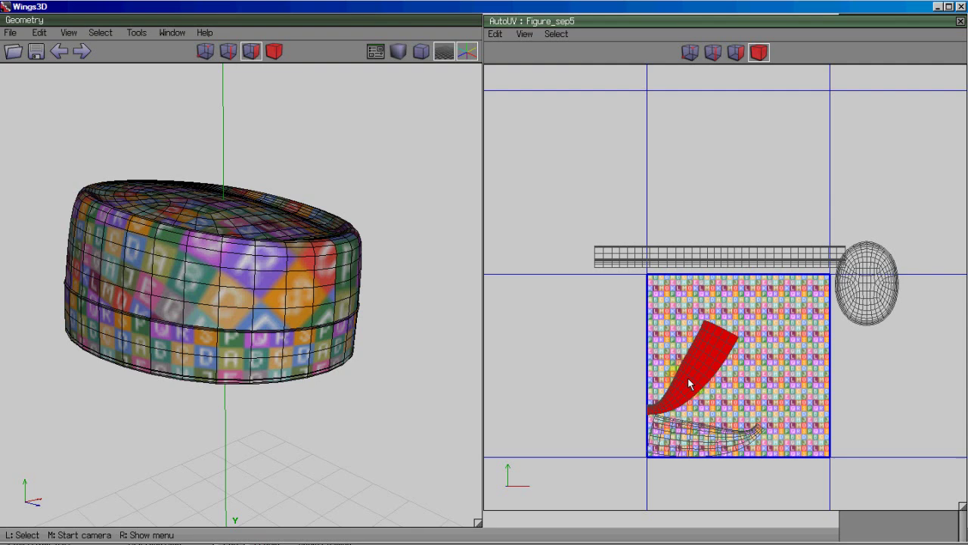
left_click(688, 383)
right_click(744, 383)
left_click(737, 377)
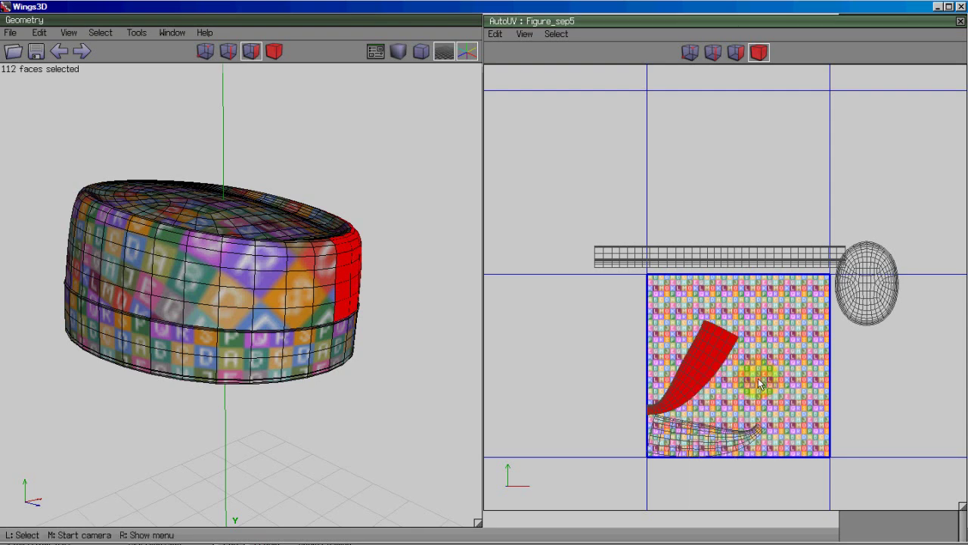
right_click(758, 382)
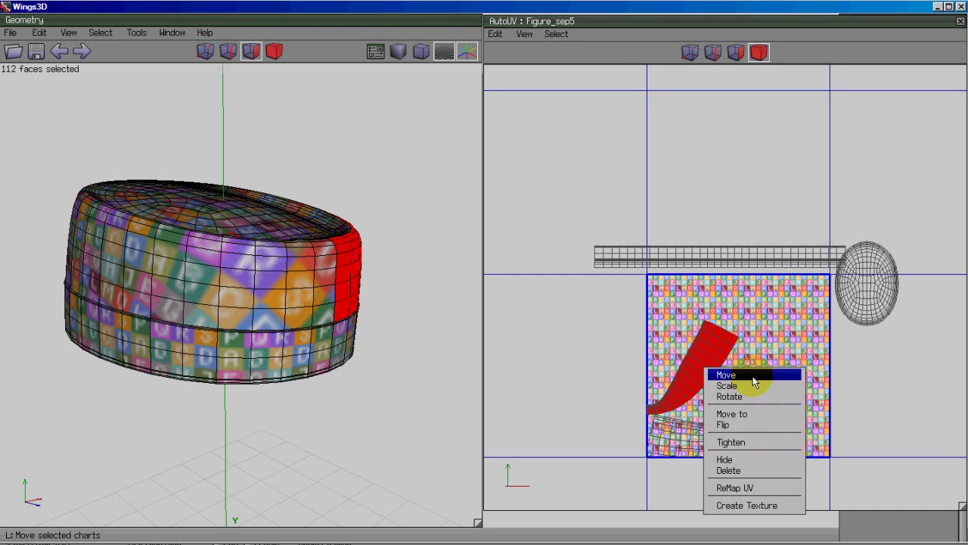
left_click(753, 376)
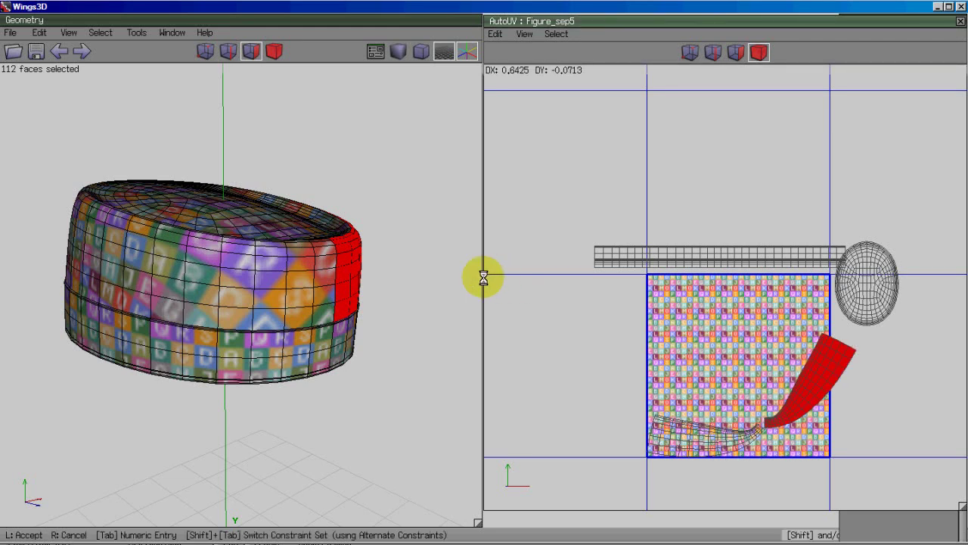
left_click(488, 277)
Step: Select the seven border edges on the narrow end of the moved side chart and stitch the two crown-side charts together
scroll(737, 406, "up", 4)
middle_click(737, 406)
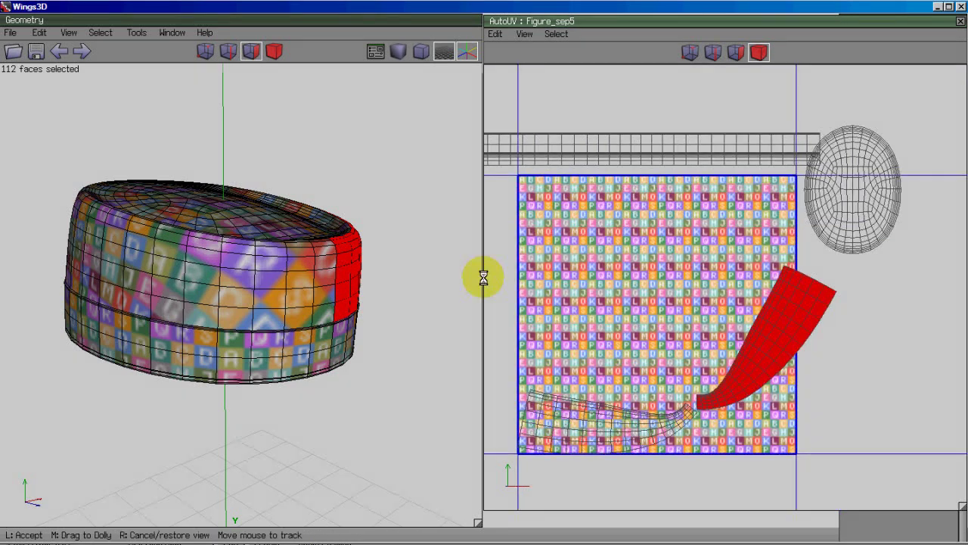
scroll(484, 278, "up", 8)
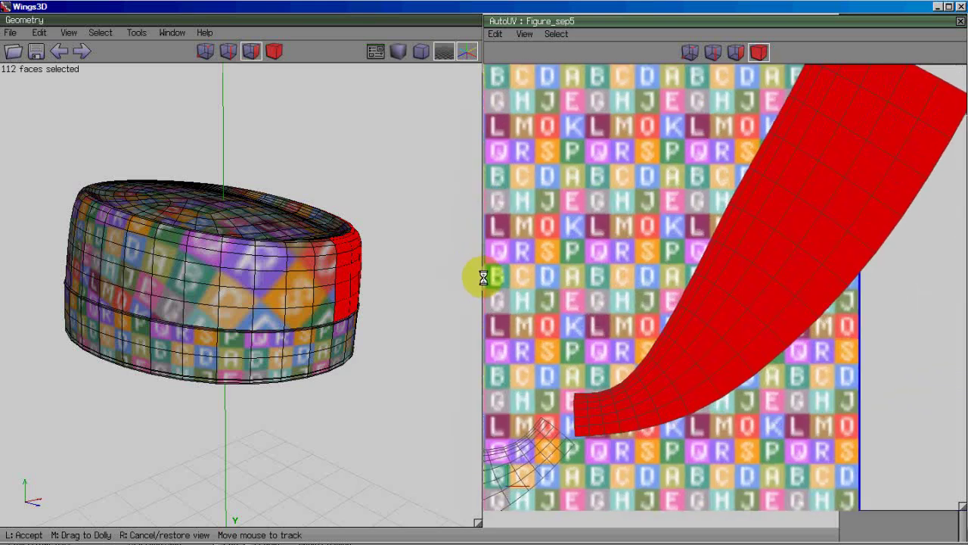
left_click(739, 406)
left_click(712, 52)
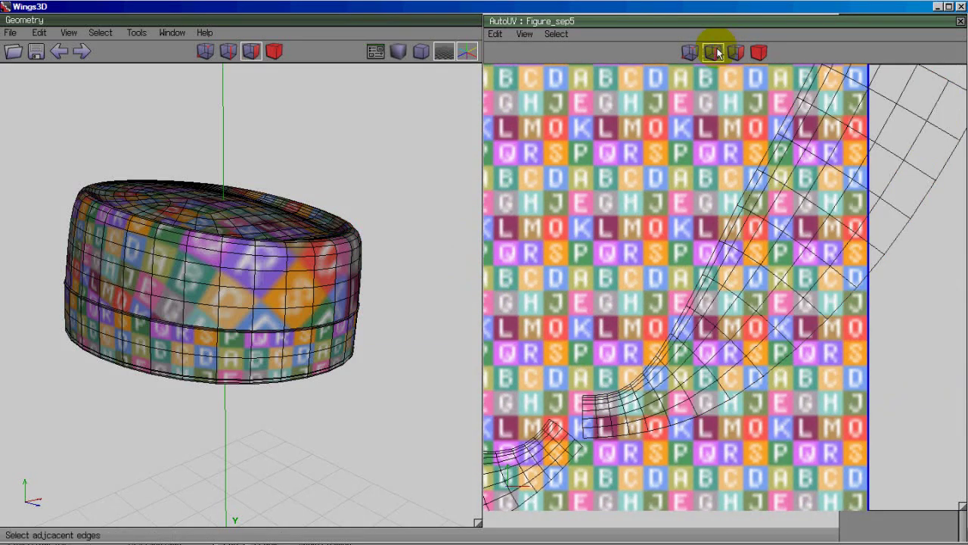
left_click(583, 412)
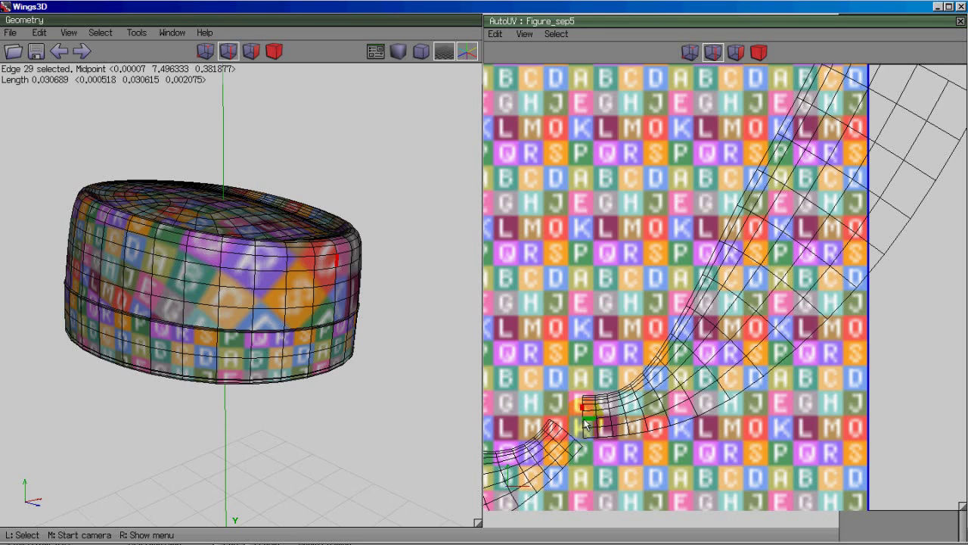
left_click(587, 421)
scroll(587, 425, "up", 3)
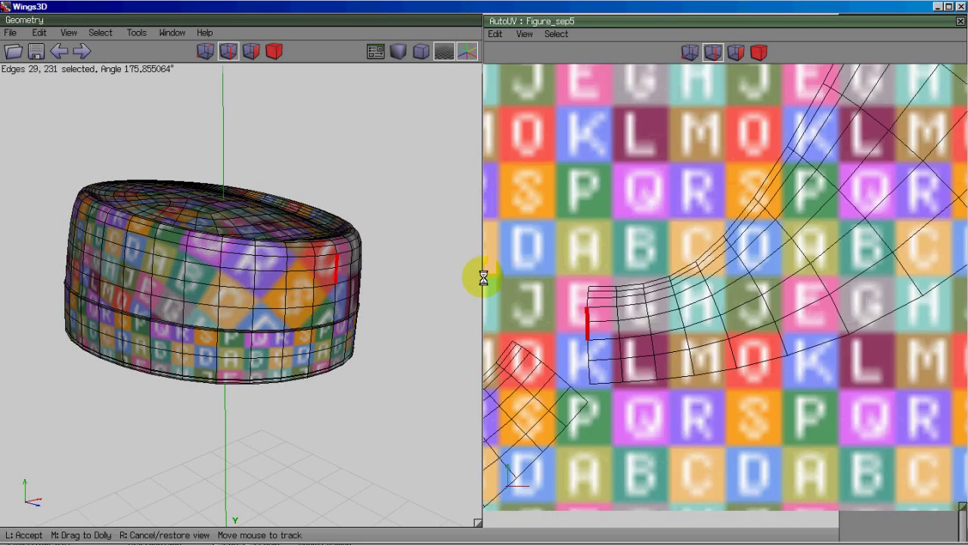
left_click(590, 293)
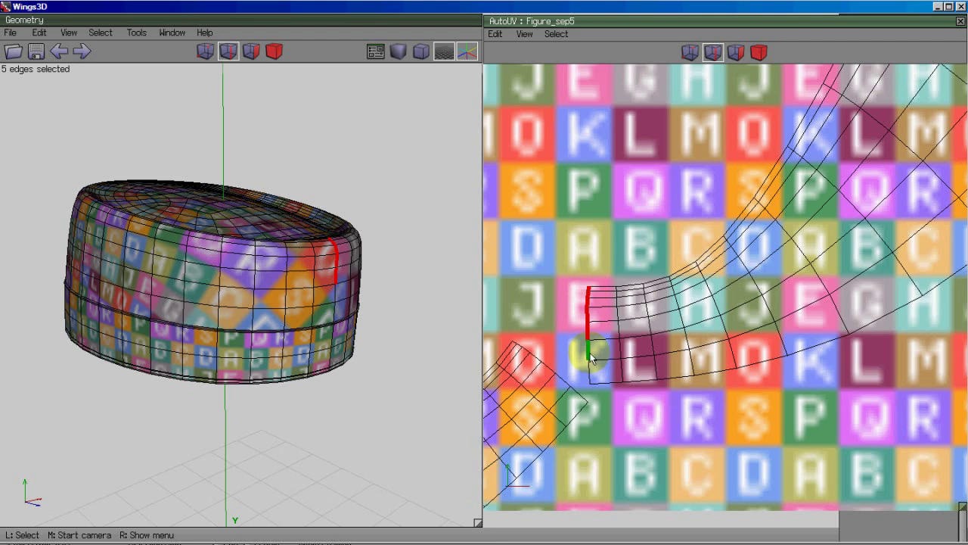
right_click(538, 236)
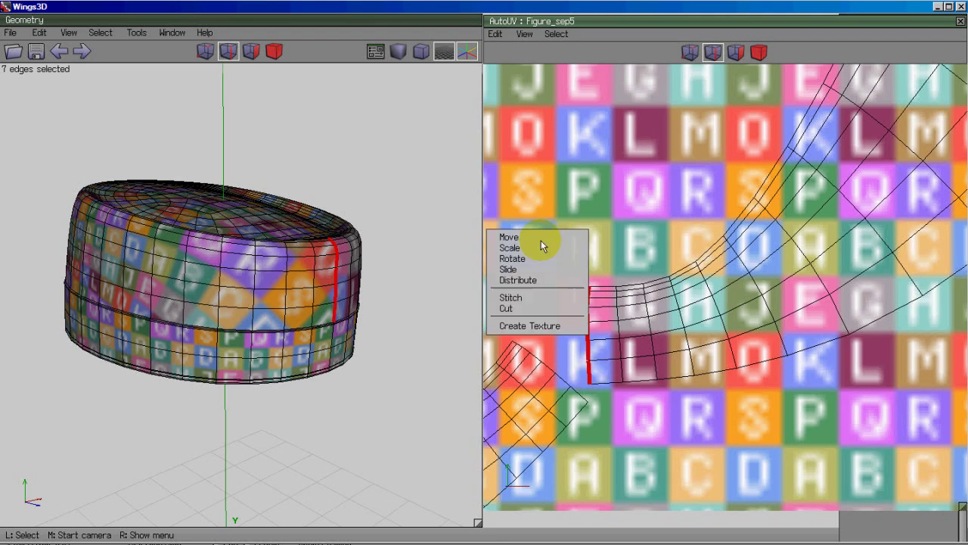
left_click(531, 299)
Step: Select the stitched crown-side piece as a chart and remap its UVs with Unfold
scroll(756, 227, "down", 5)
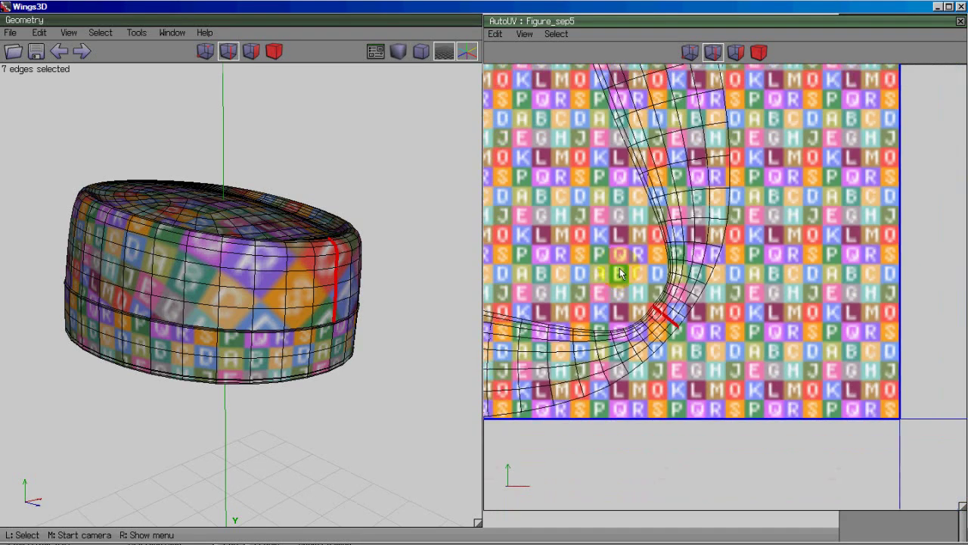
left_click(758, 51)
scroll(754, 190, "down", 2)
right_click(749, 182)
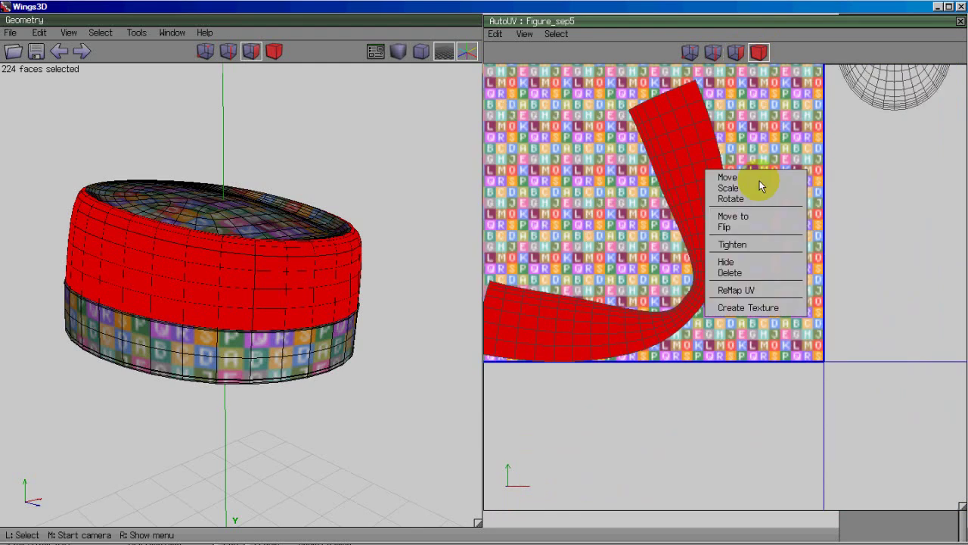
left_click(743, 295)
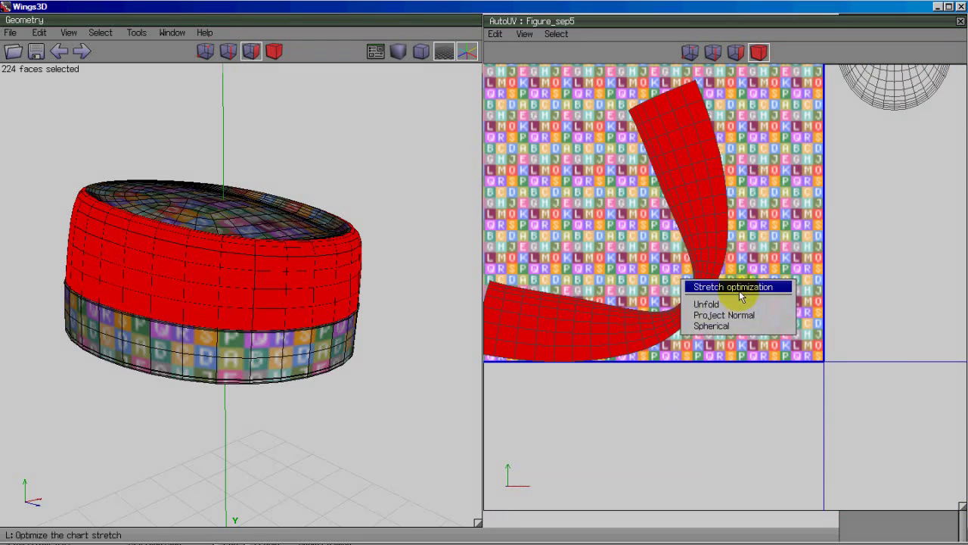
left_click(718, 304)
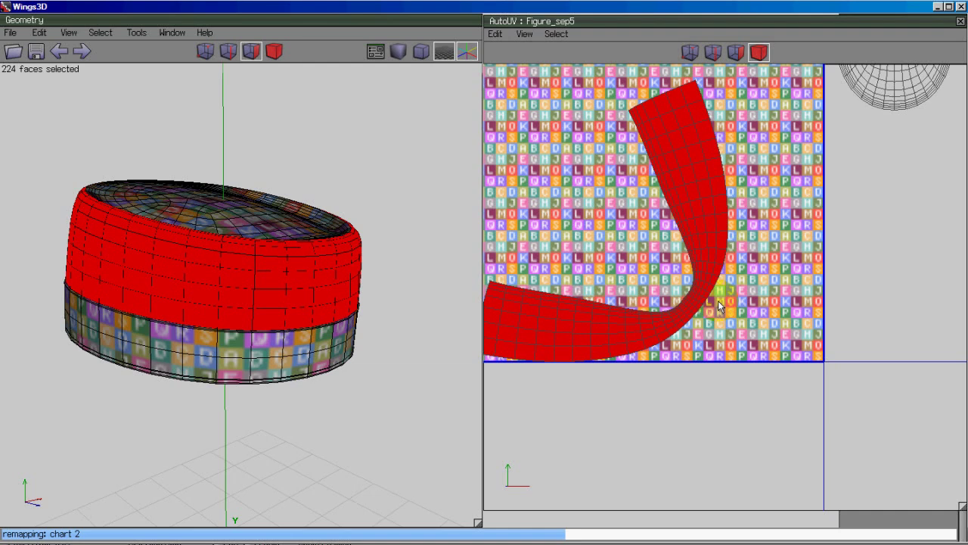
scroll(728, 280, "down", 3)
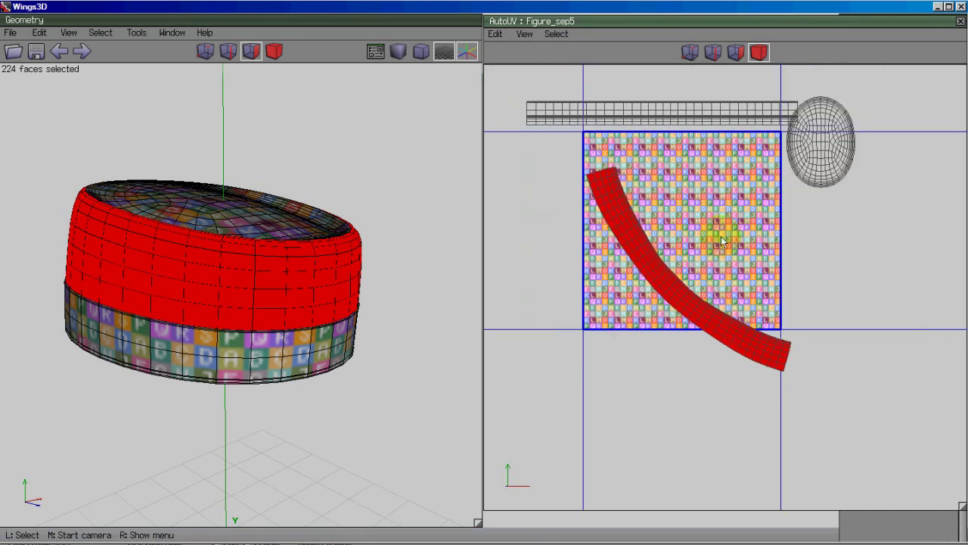
Step: Rotate the unfolded crown-side chart about 46.7° so it lies horizontally, and move it up beneath the band strip
right_click(671, 244)
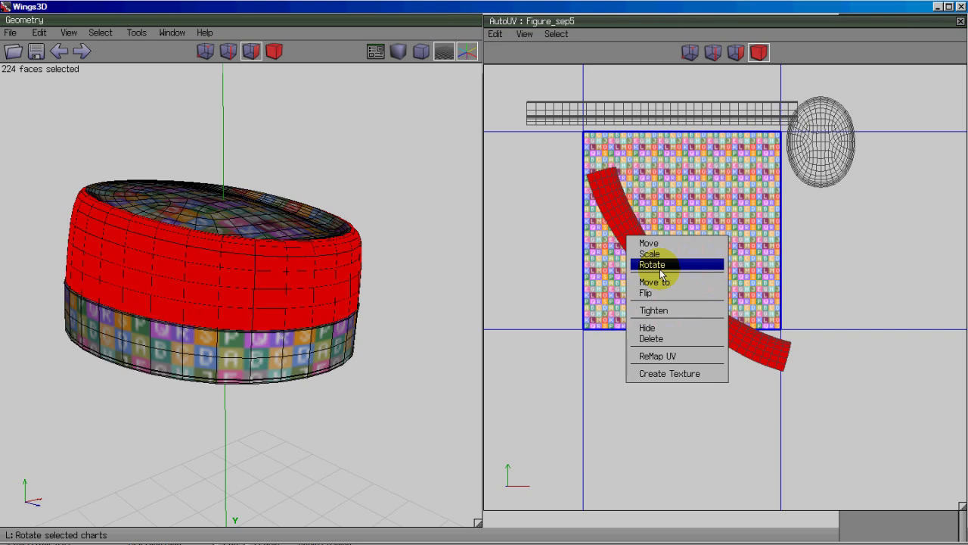
left_click(660, 270)
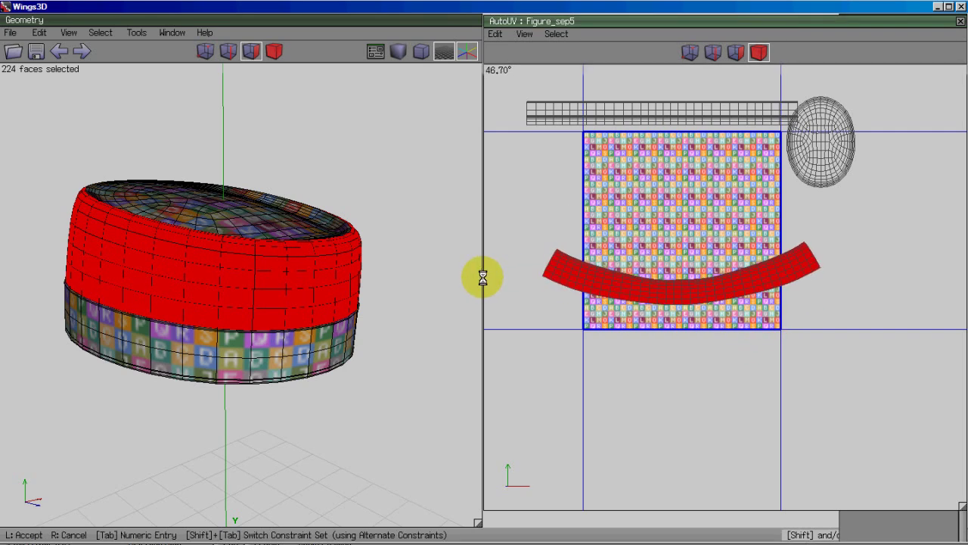
left_click(483, 278)
right_click(670, 248)
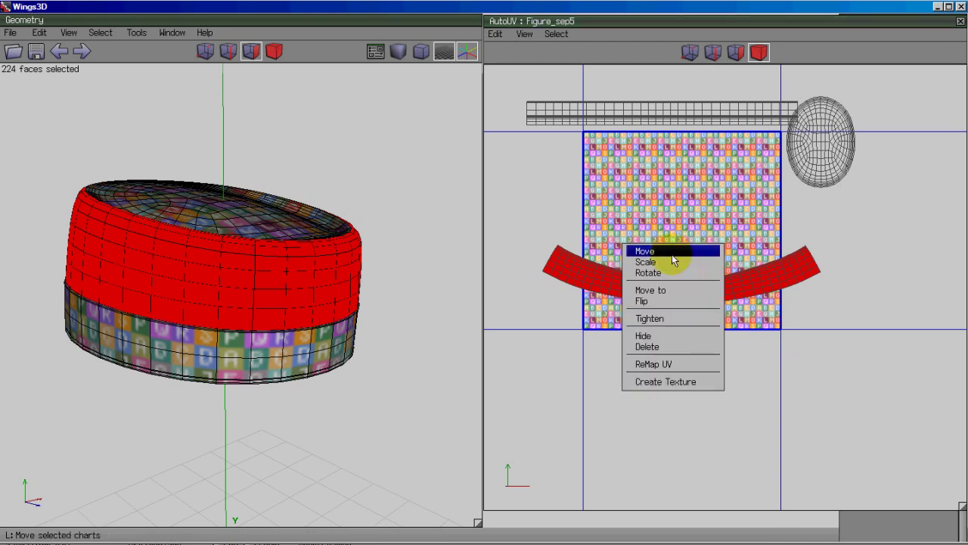
left_click(673, 250)
middle_click(411, 335)
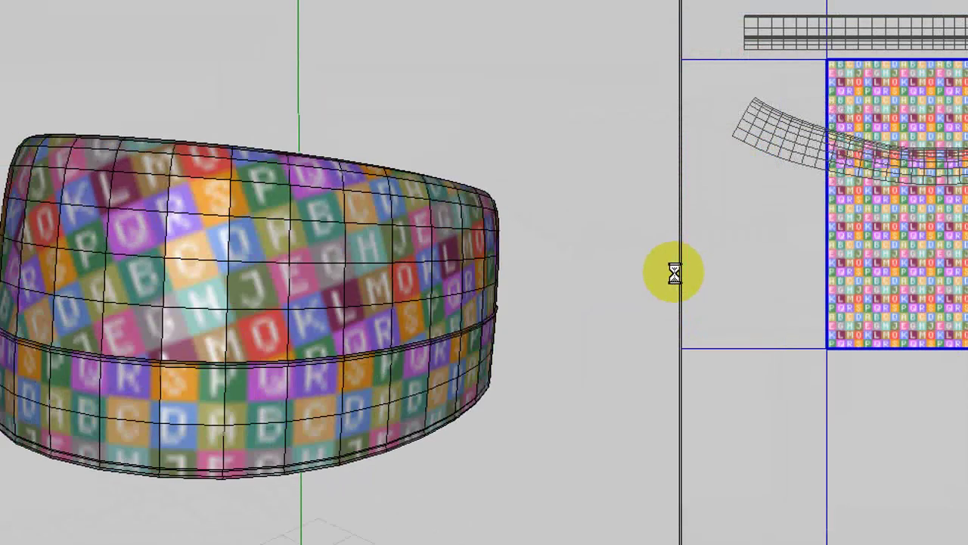